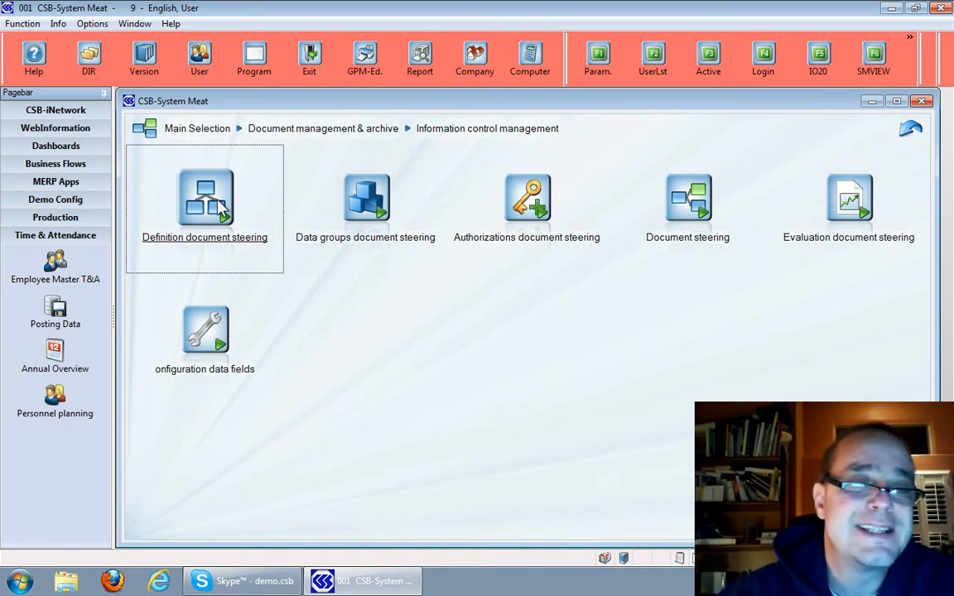
Start Microsoft Outlook and minimize its inbox window to return to CSB-System
{"action": "left_click", "coordinate": [197, 297]}
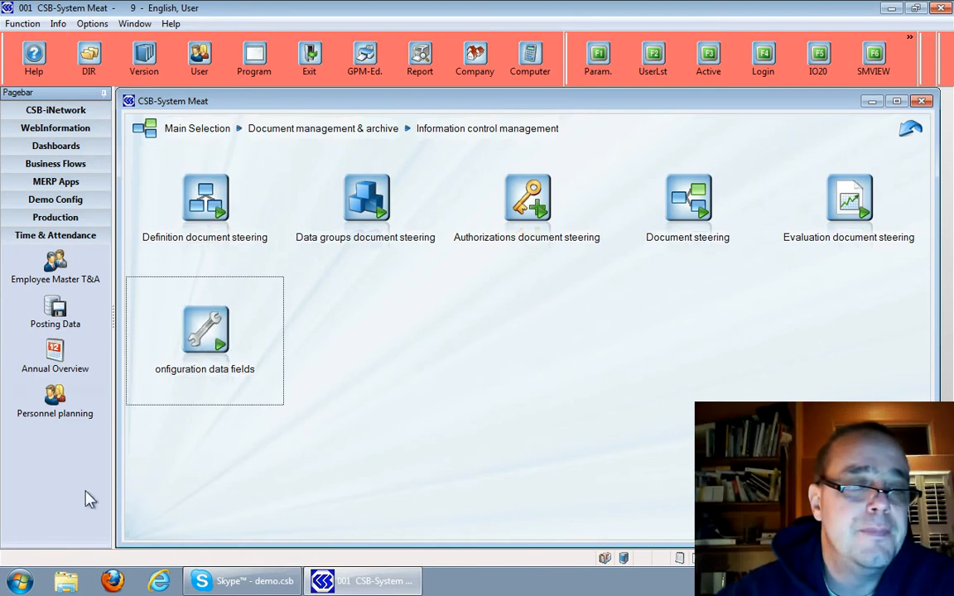
{"action": "left_click", "coordinate": [22, 583]}
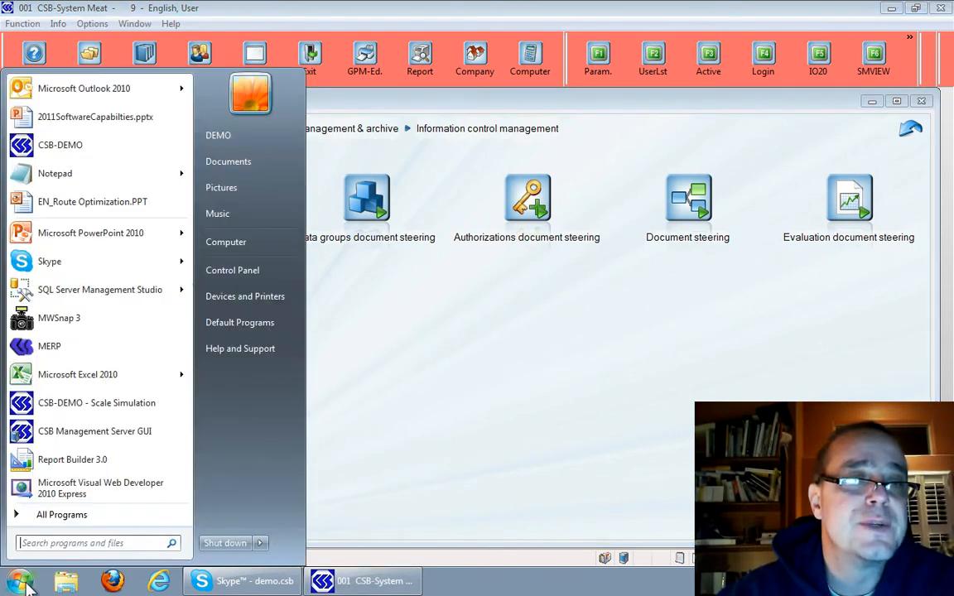
{"action": "left_click", "coordinate": [100, 95]}
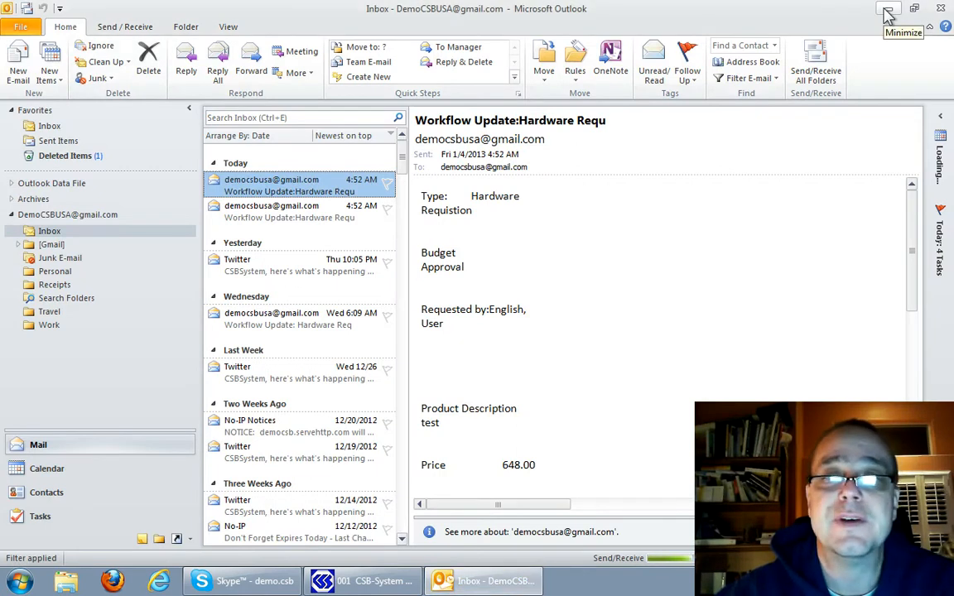
{"action": "left_click", "coordinate": [887, 14]}
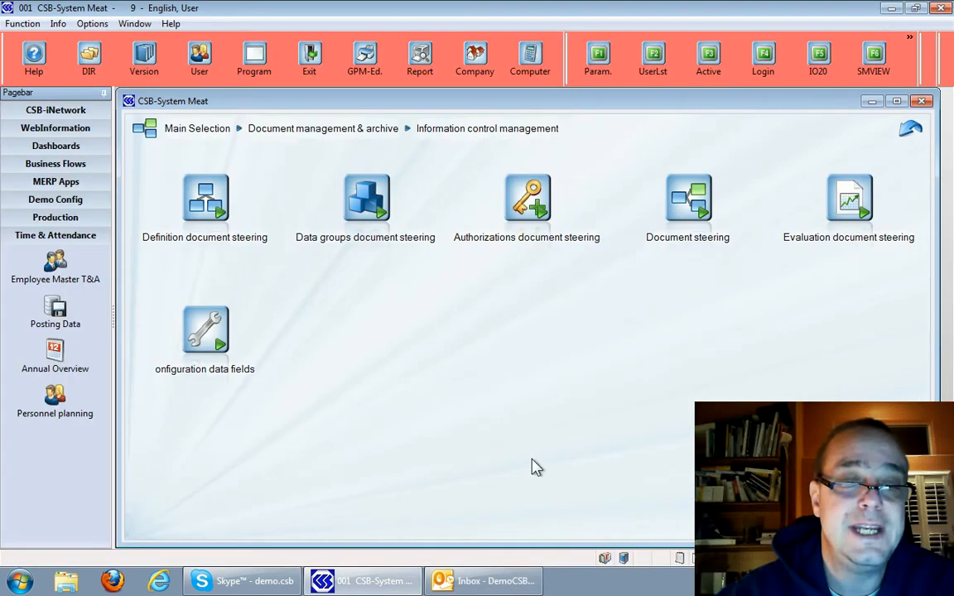
{"action": "mouse_move", "coordinate": [480, 586]}
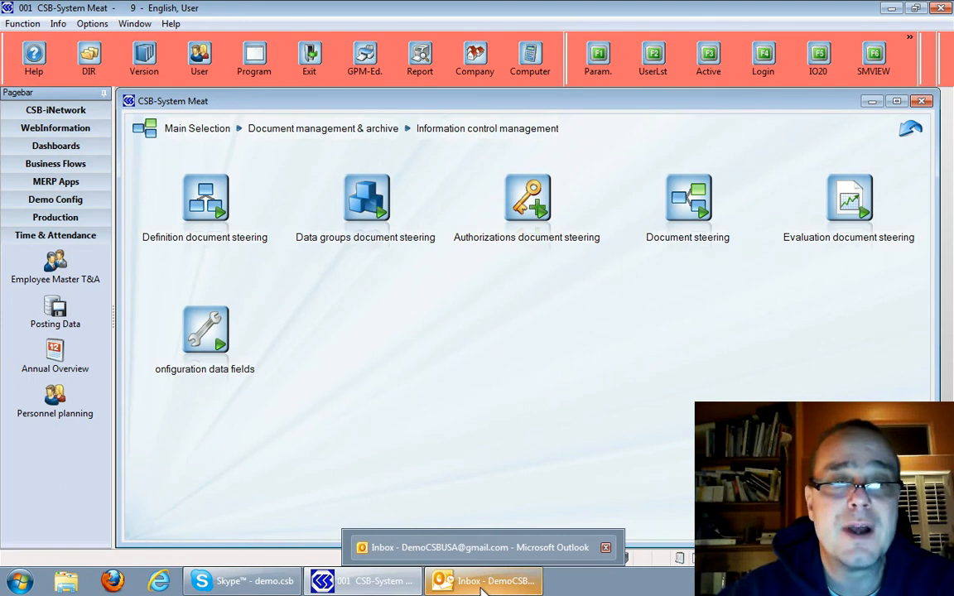
Examine the New Hardware Request data group under Data groups document steering, and close the list
{"action": "left_click", "coordinate": [371, 217]}
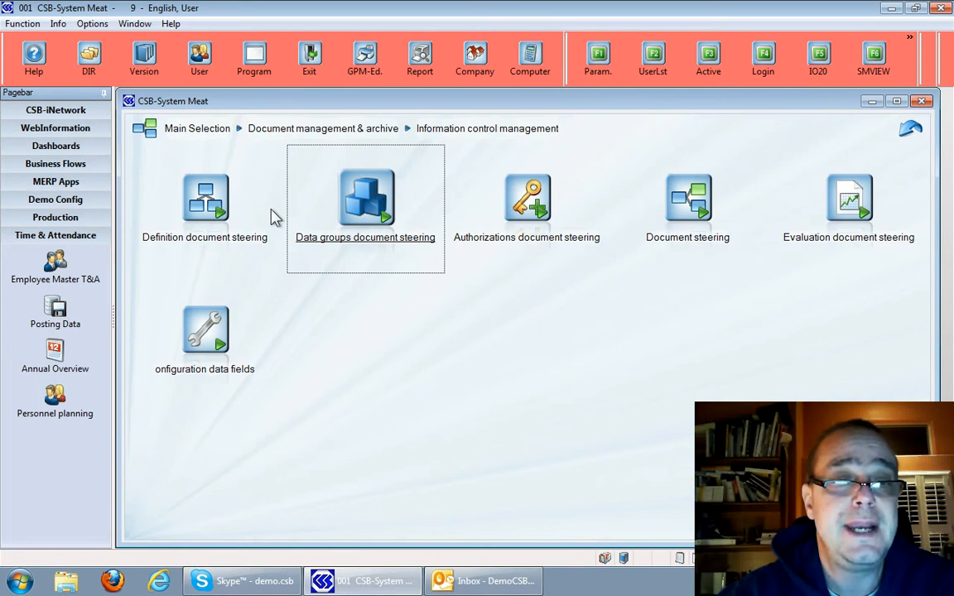
{"action": "left_click", "coordinate": [210, 220]}
{"action": "left_click", "coordinate": [331, 207]}
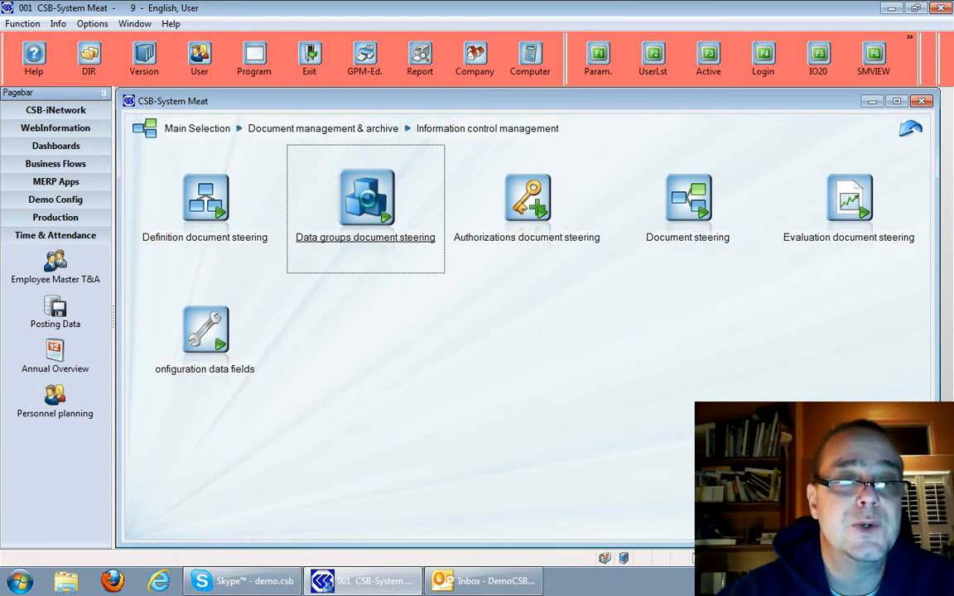
{"action": "double_click", "coordinate": [367, 203]}
{"action": "left_click", "coordinate": [264, 483]}
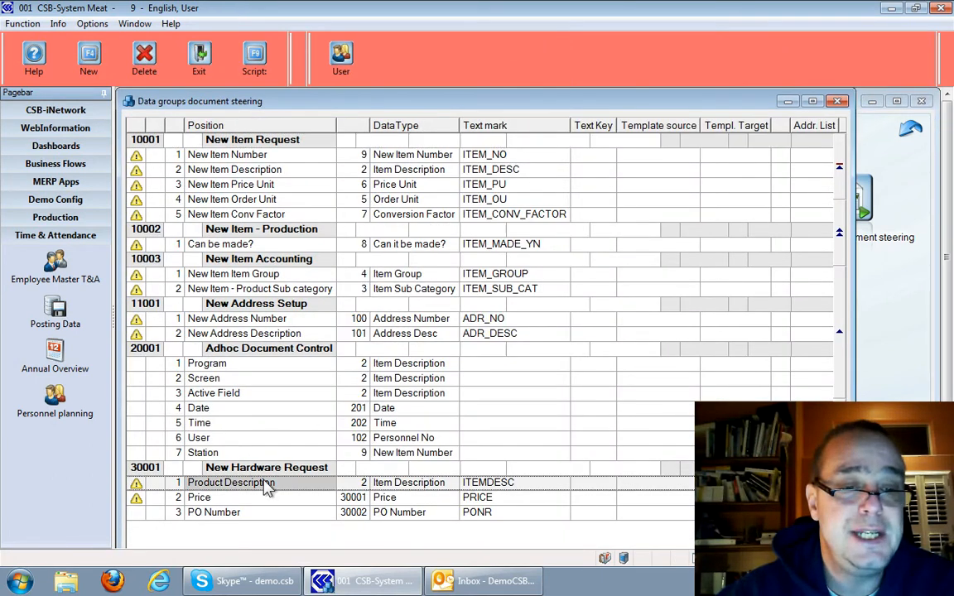
{"action": "left_click", "coordinate": [251, 469]}
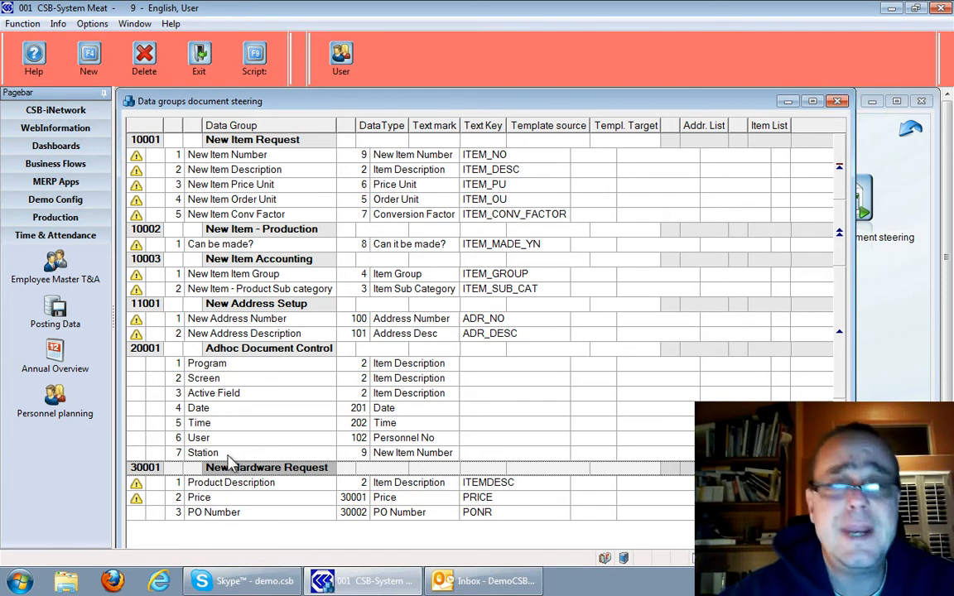
{"action": "left_click", "coordinate": [838, 102]}
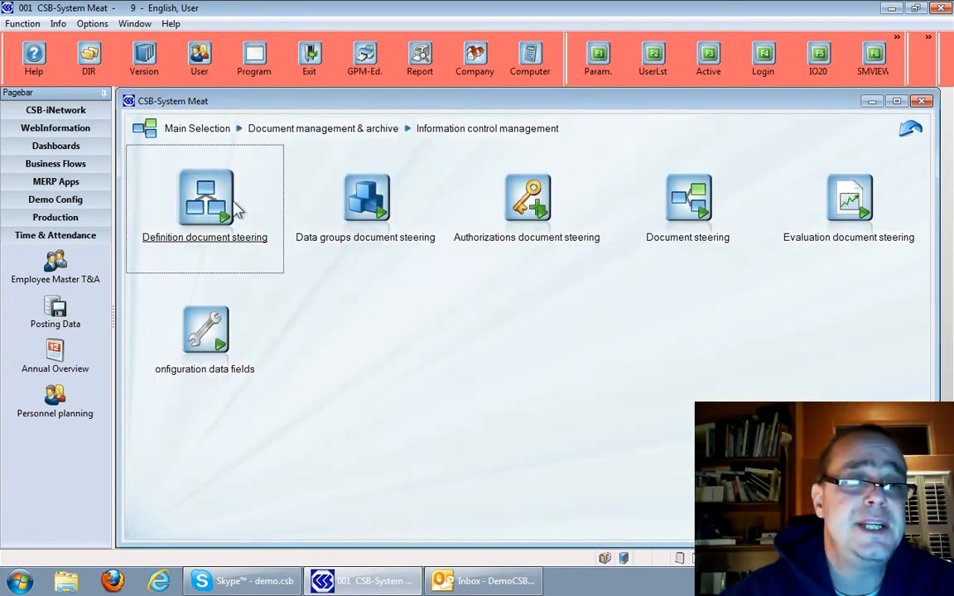
Open document steering definition 30001 Hardware Requistion and make its New Hardware Request datasheet view-only for the Purchase Order element
{"action": "left_click", "coordinate": [198, 207]}
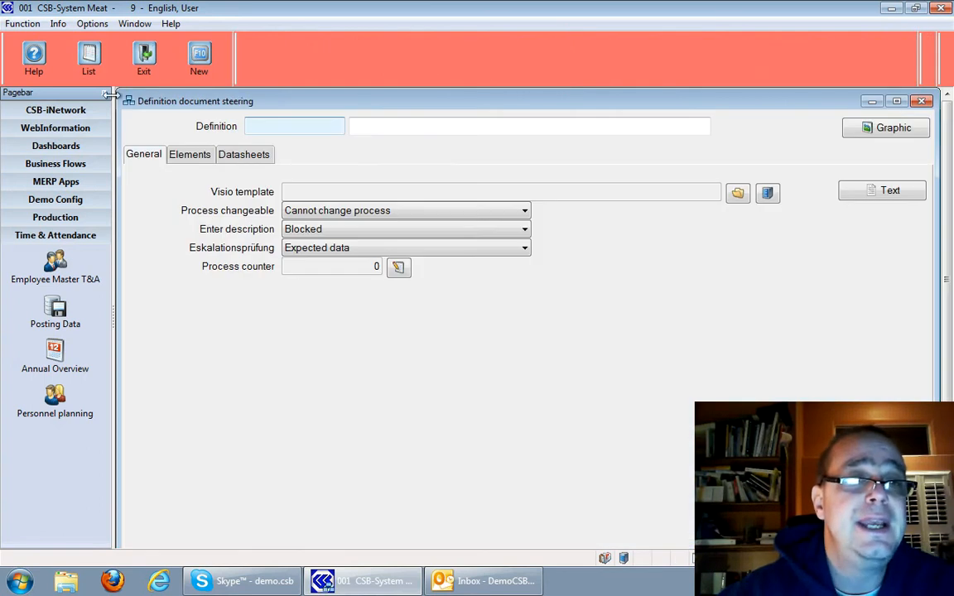
{"action": "left_click", "coordinate": [88, 53]}
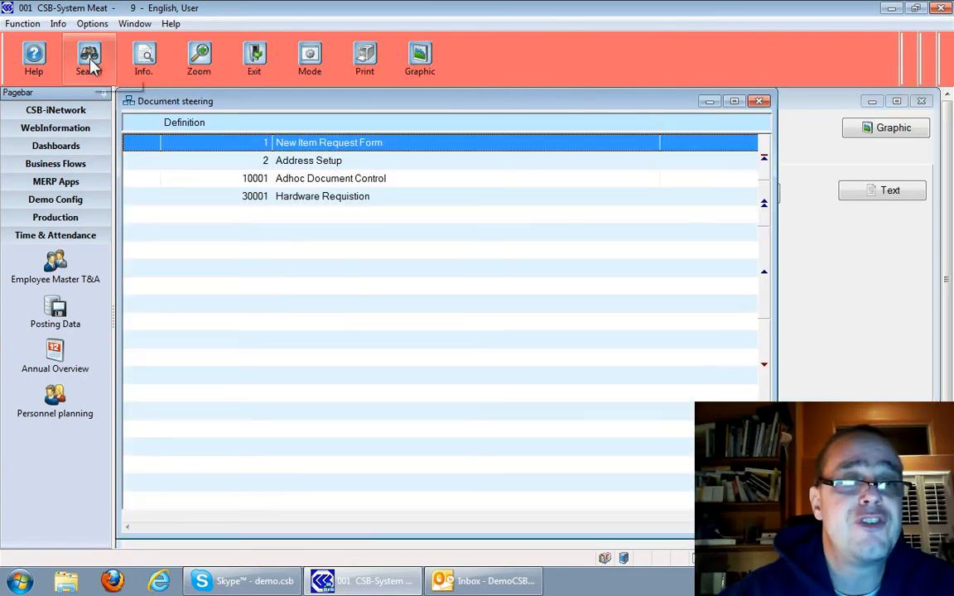
{"action": "double_click", "coordinate": [237, 199]}
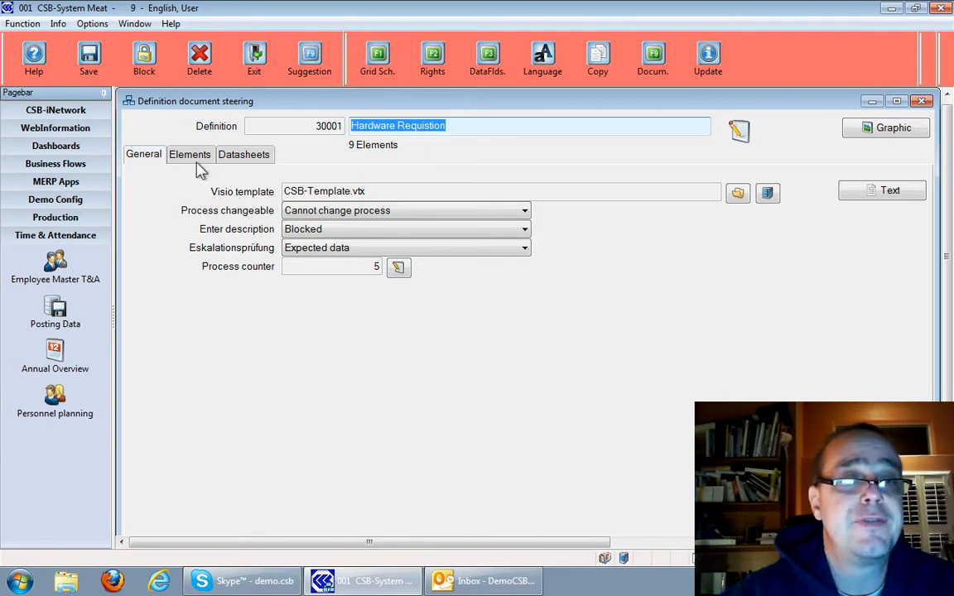
{"action": "left_click", "coordinate": [232, 158]}
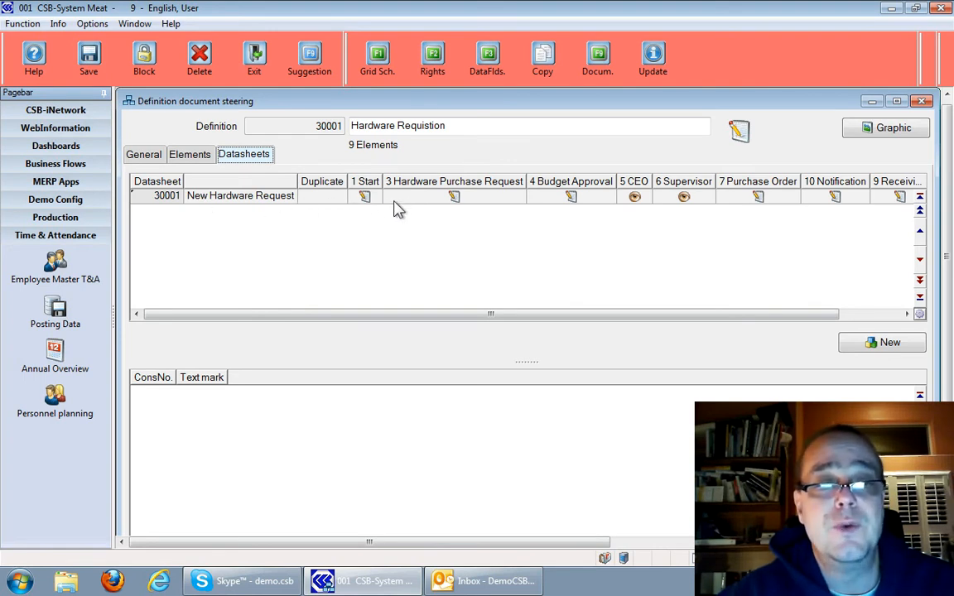
{"action": "left_click", "coordinate": [762, 201]}
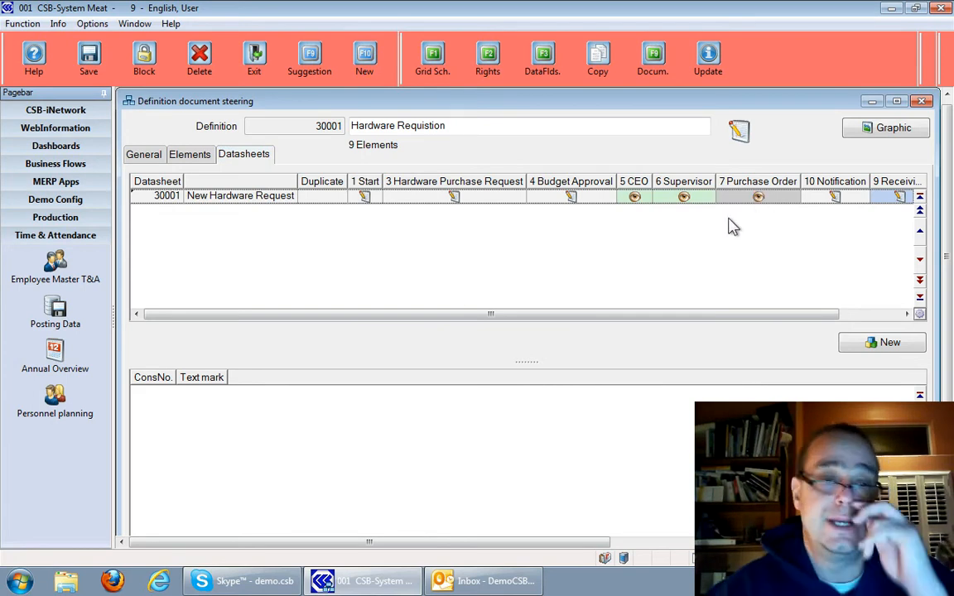
Open the Hardware Requistion definition's workflow graphic in Visio from its element list and hide the Drawing Explorer
{"action": "left_click", "coordinate": [196, 160]}
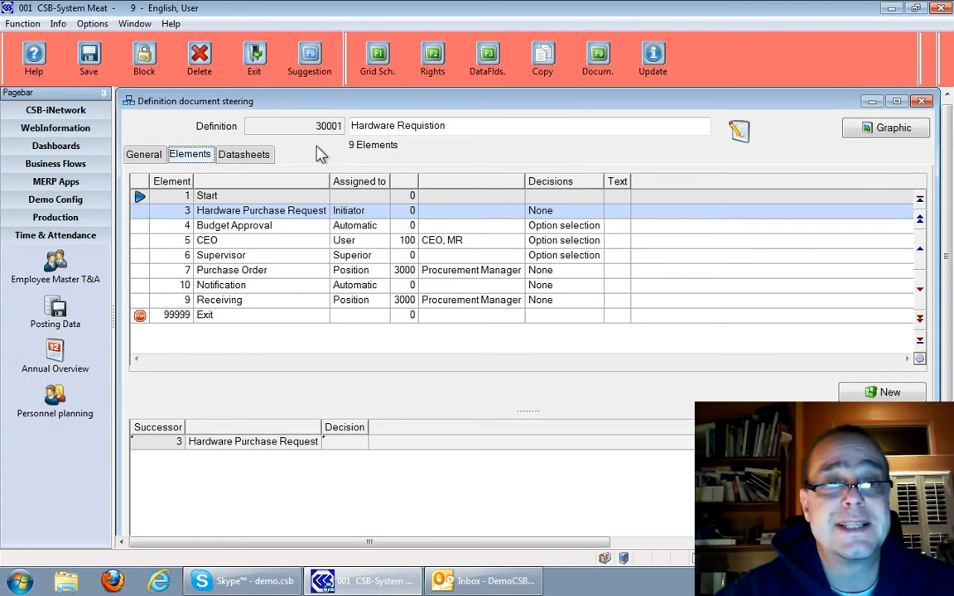
{"action": "left_click", "coordinate": [869, 138]}
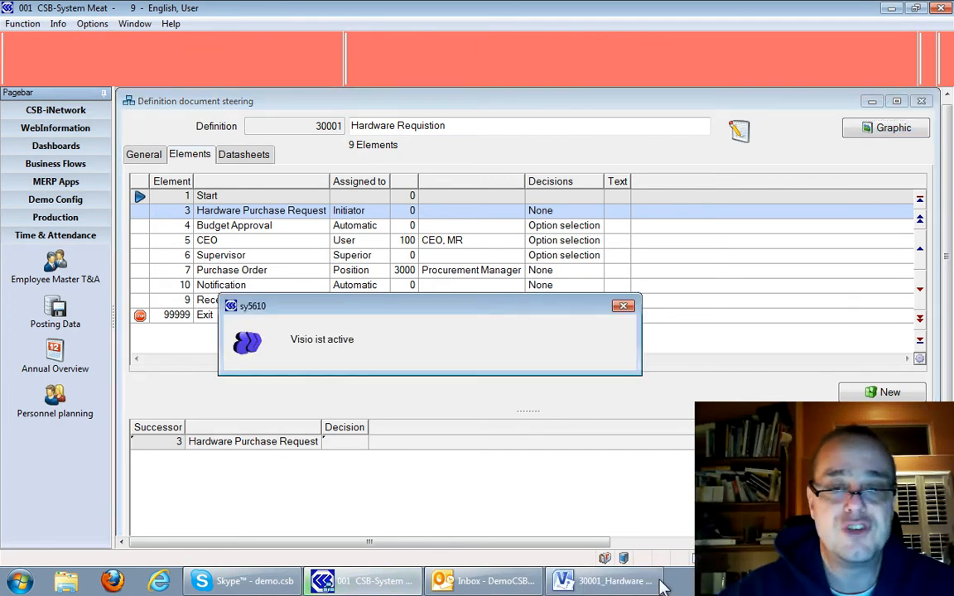
{"action": "left_click", "coordinate": [597, 584]}
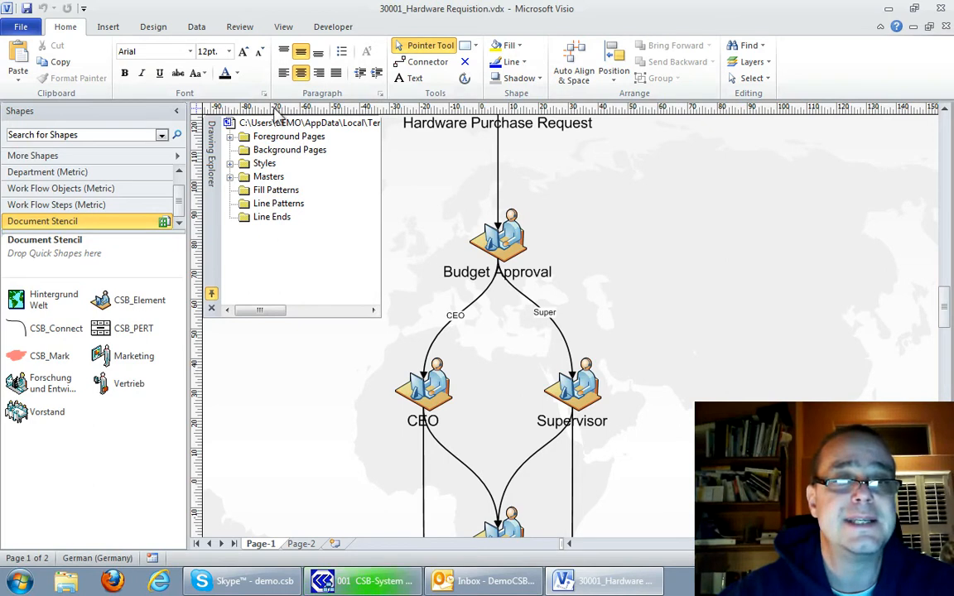
{"action": "left_click", "coordinate": [336, 30]}
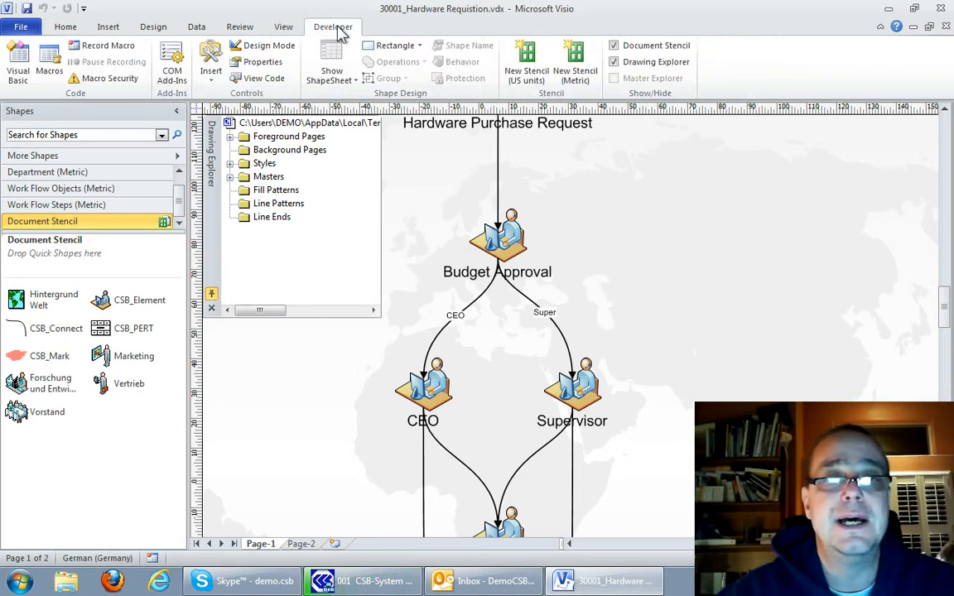
{"action": "left_click", "coordinate": [614, 61]}
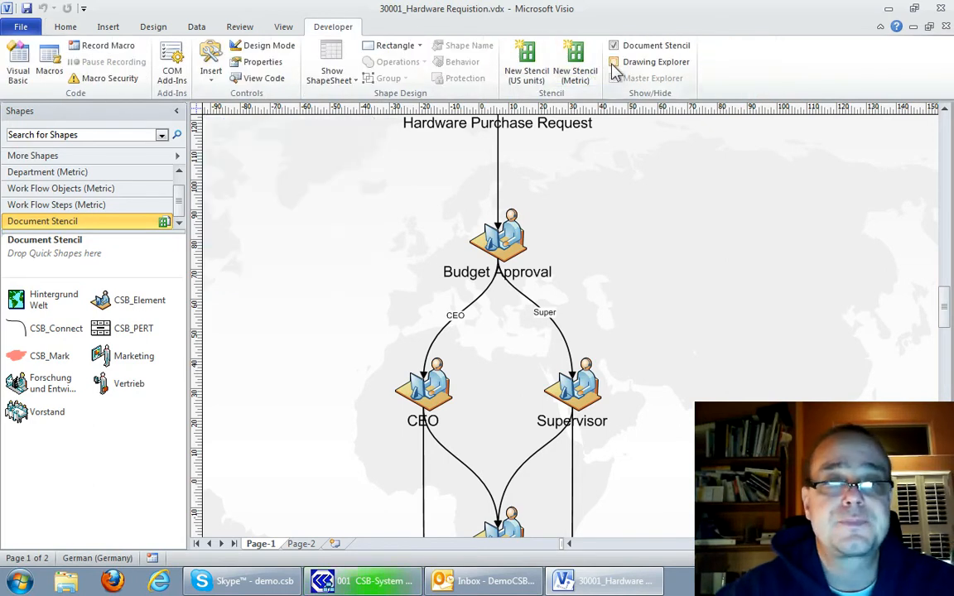
Examine the Start, Hardware Purchase Request and Budget Approval elements of the workflow diagram
{"action": "left_click", "coordinate": [571, 240]}
{"action": "scroll", "coordinate": [573, 241], "scroll_direction": "up", "scroll_amount": 3}
{"action": "scroll", "coordinate": [574, 241], "scroll_direction": "up", "scroll_amount": 2}
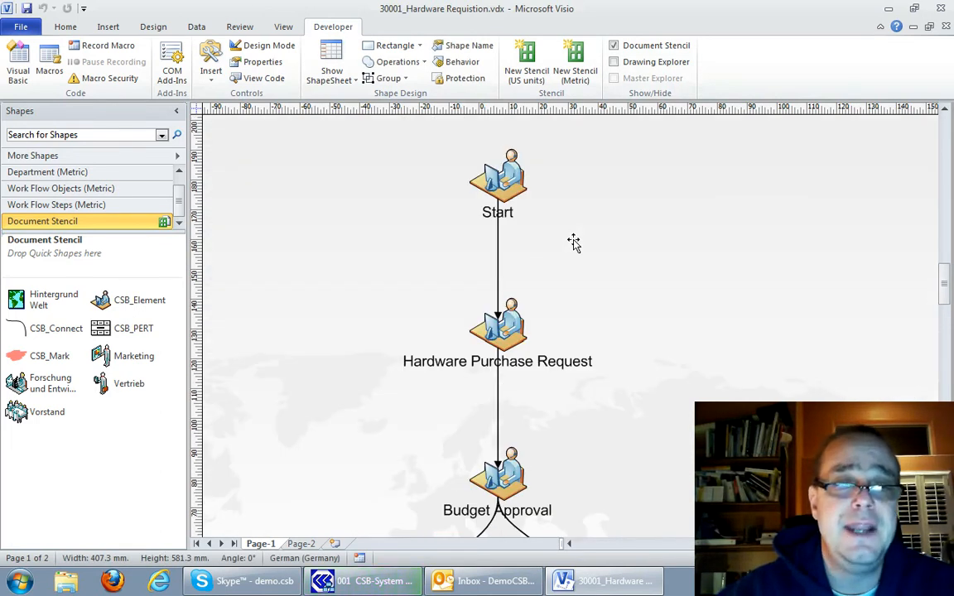
{"action": "scroll", "coordinate": [574, 241], "scroll_direction": "down", "scroll_amount": 1}
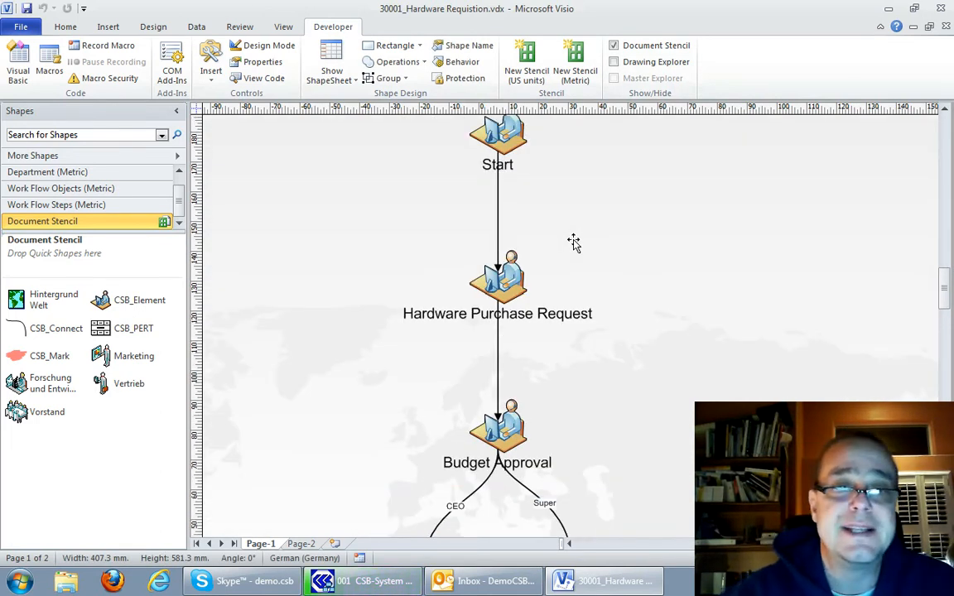
{"action": "left_click", "coordinate": [495, 142]}
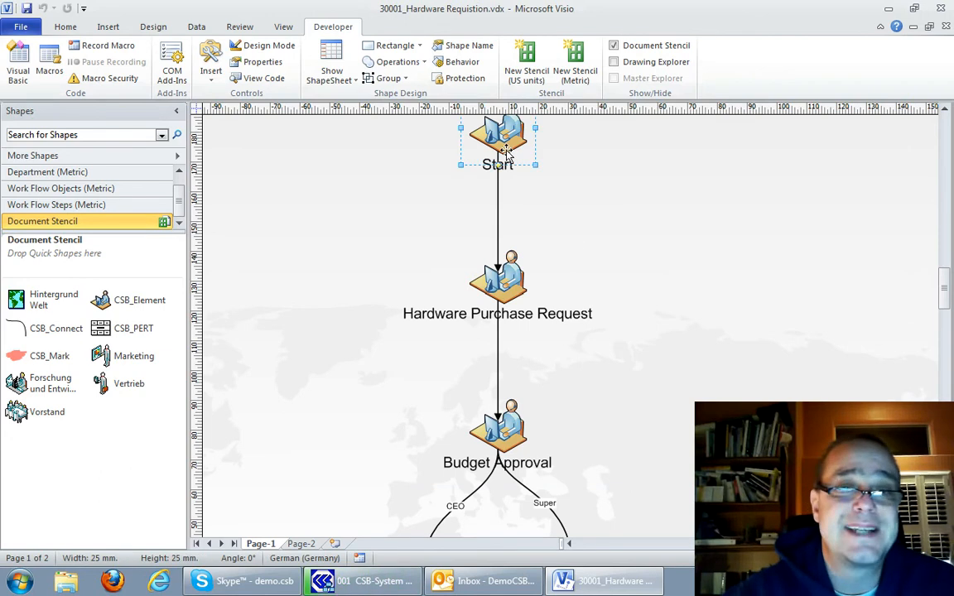
{"action": "scroll", "coordinate": [513, 191], "scroll_direction": "down", "scroll_amount": 1}
{"action": "left_click", "coordinate": [524, 233]}
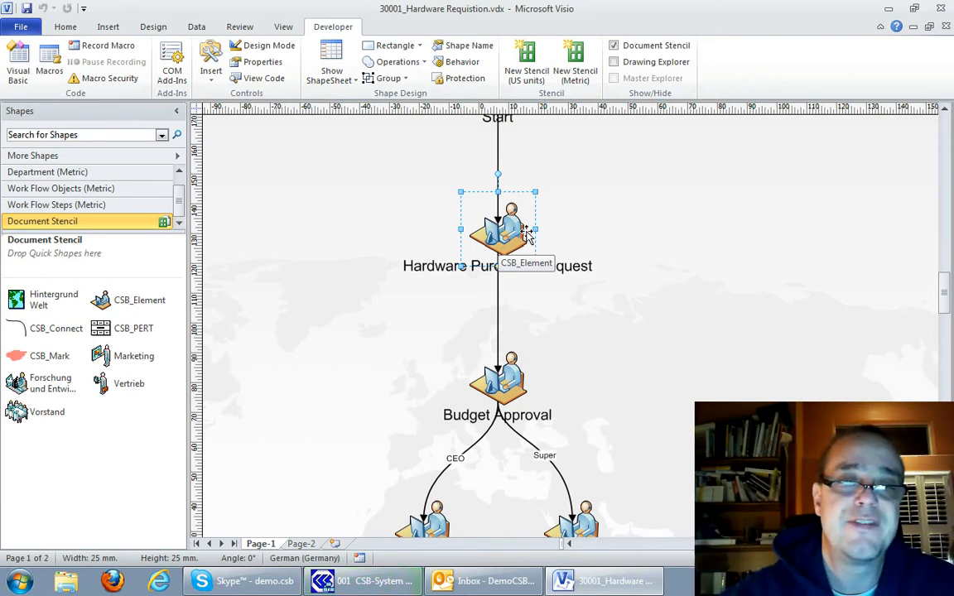
{"action": "scroll", "coordinate": [527, 236], "scroll_direction": "down", "scroll_amount": 2}
{"action": "left_click", "coordinate": [513, 292]}
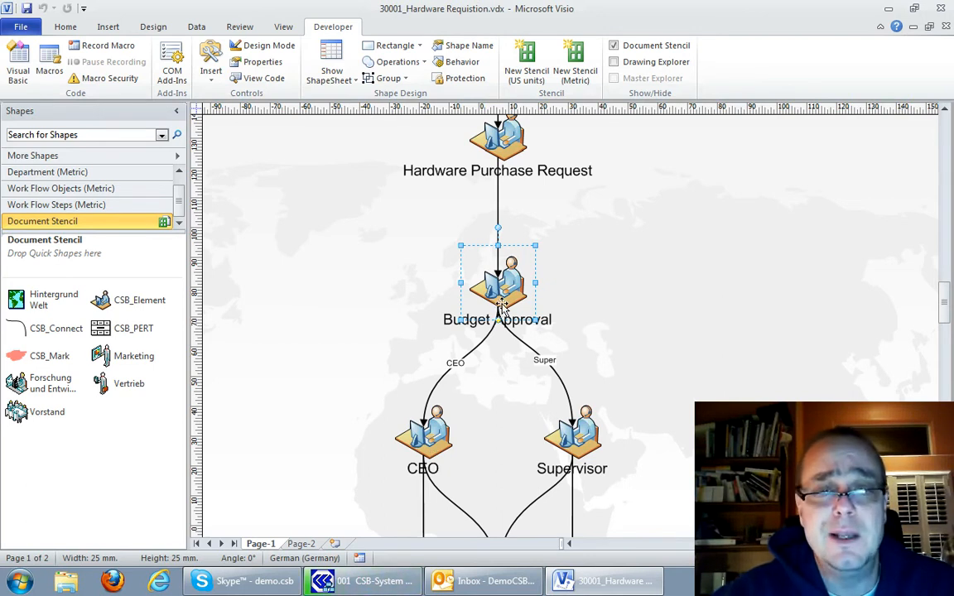
Trace the workflow from the CEO and Supervisor branches through Purchase Order, Receiving and Notification to Exit, and review the approval paths again
{"action": "scroll", "coordinate": [501, 308], "scroll_direction": "down", "scroll_amount": 2}
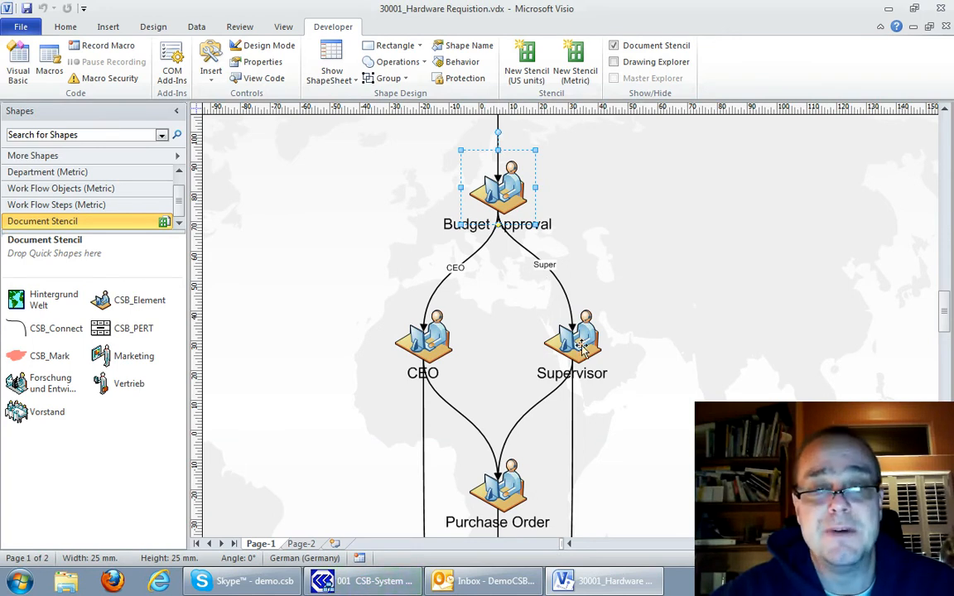
{"action": "scroll", "coordinate": [582, 348], "scroll_direction": "down", "scroll_amount": 1}
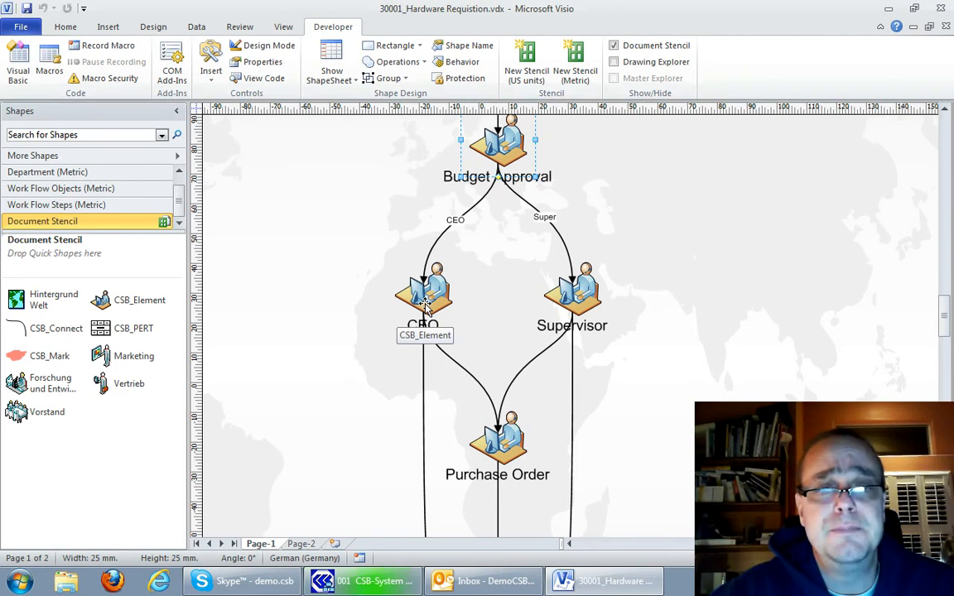
{"action": "scroll", "coordinate": [444, 283], "scroll_direction": "down", "scroll_amount": 1}
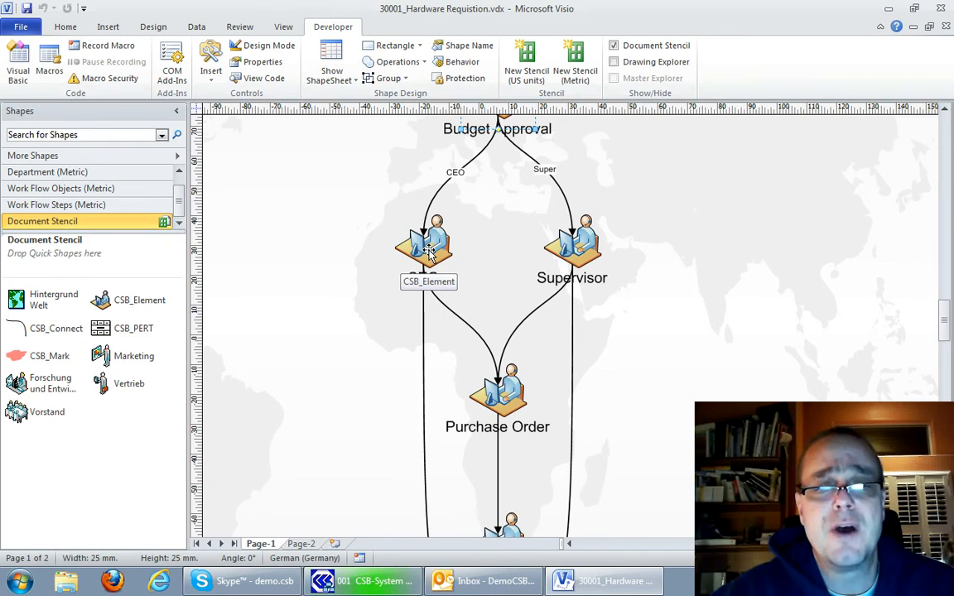
{"action": "scroll", "coordinate": [429, 253], "scroll_direction": "down", "scroll_amount": 1}
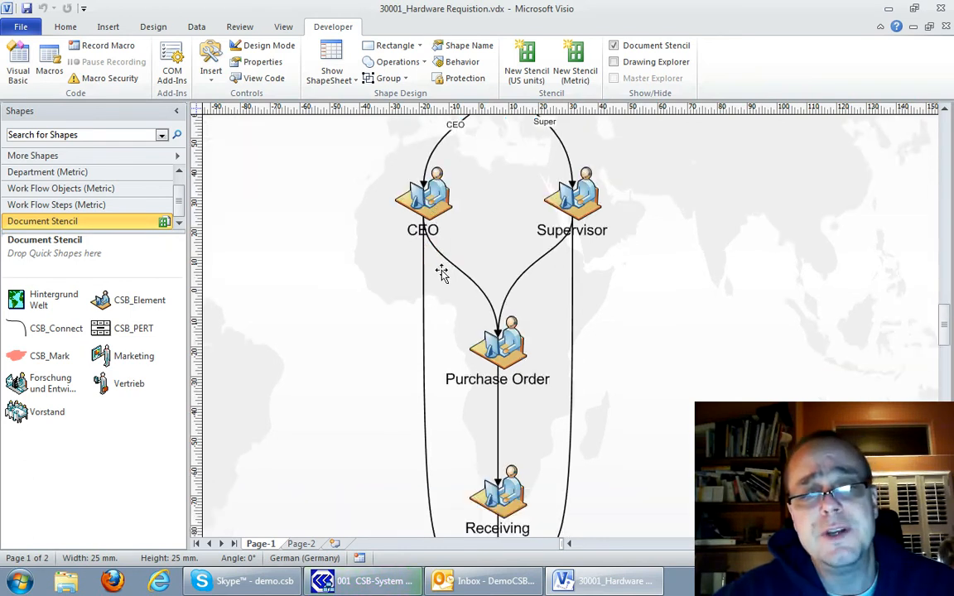
{"action": "scroll", "coordinate": [451, 328], "scroll_direction": "down", "scroll_amount": 1}
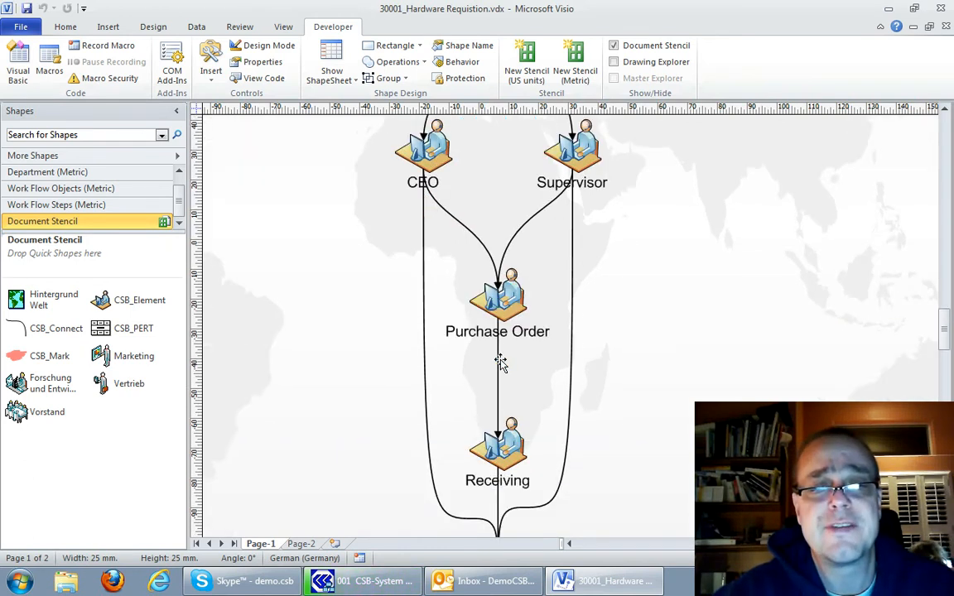
{"action": "scroll", "coordinate": [501, 418], "scroll_direction": "down", "scroll_amount": 3}
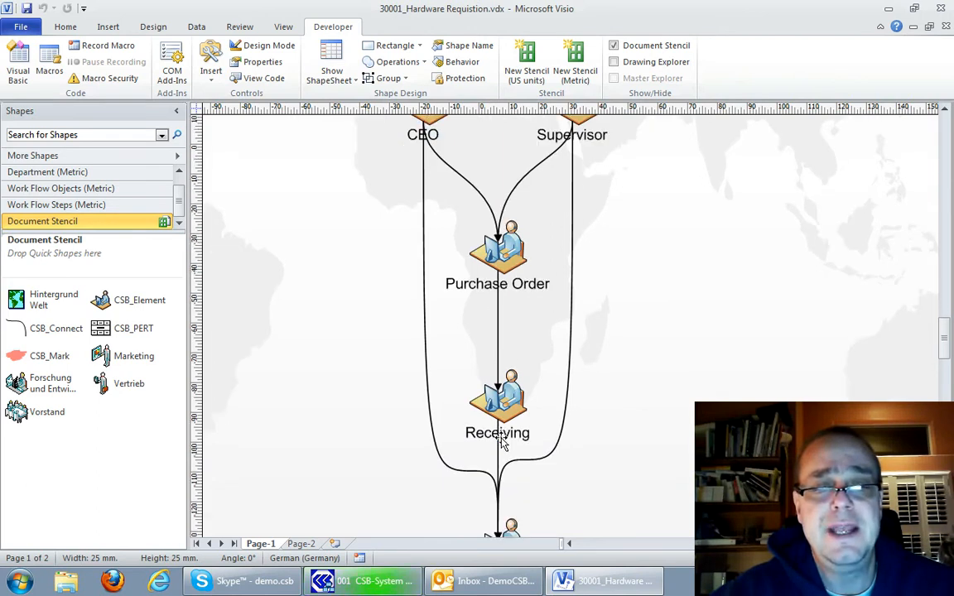
{"action": "scroll", "coordinate": [501, 439], "scroll_direction": "down", "scroll_amount": 3}
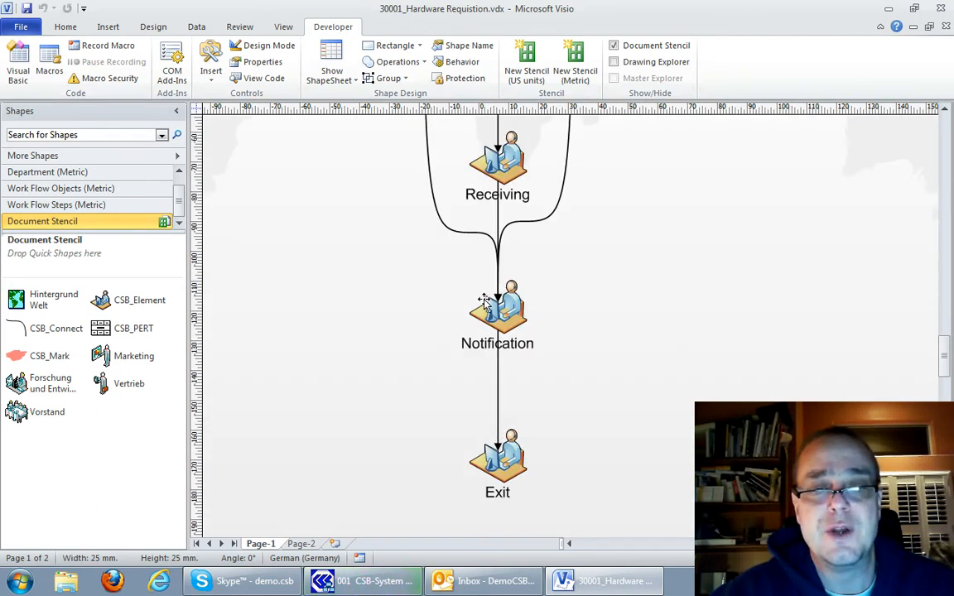
{"action": "scroll", "coordinate": [501, 464], "scroll_direction": "down", "scroll_amount": 1}
{"action": "scroll", "coordinate": [502, 319], "scroll_direction": "up", "scroll_amount": 2}
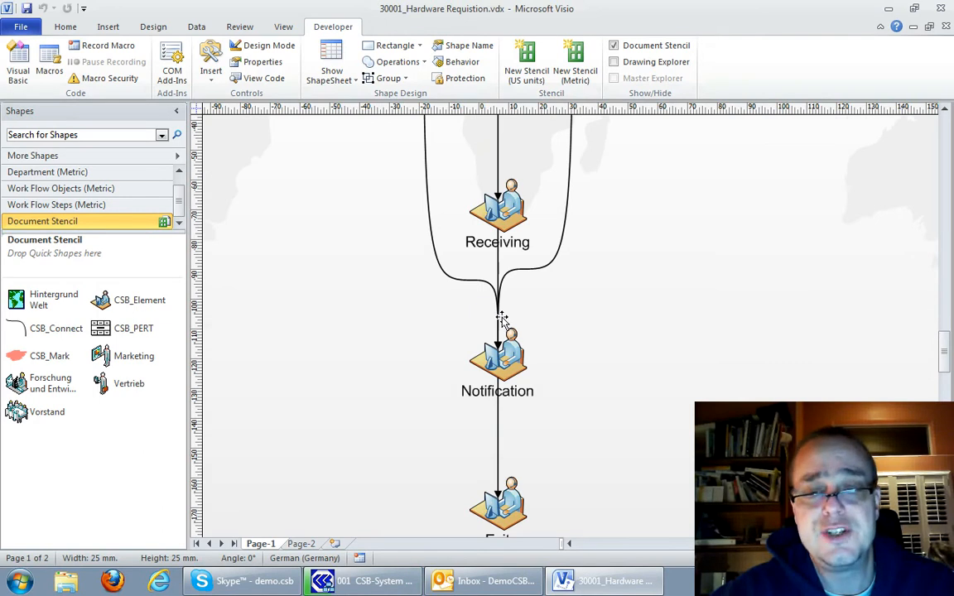
{"action": "scroll", "coordinate": [502, 319], "scroll_direction": "up", "scroll_amount": 5}
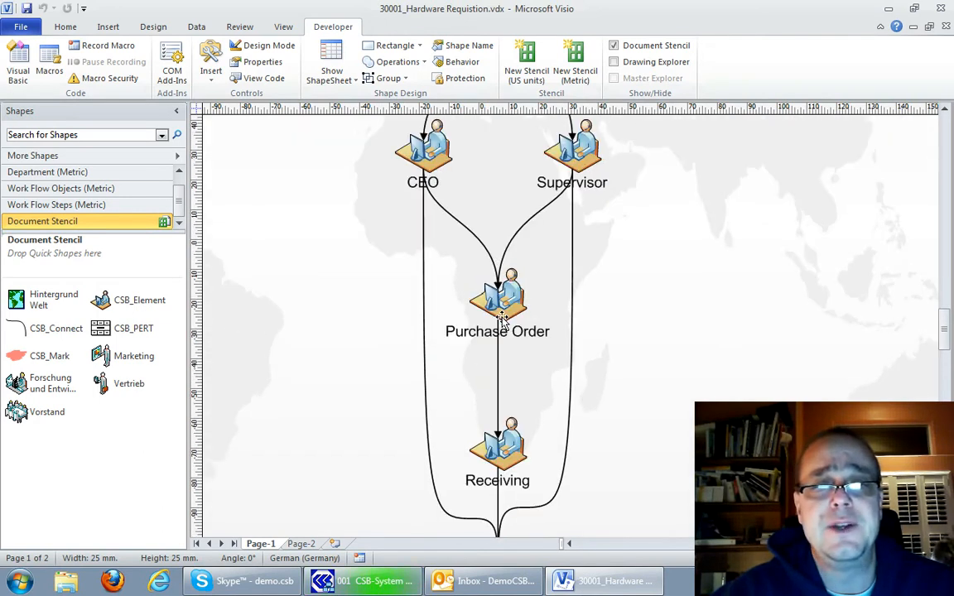
{"action": "scroll", "coordinate": [502, 320], "scroll_direction": "up", "scroll_amount": 1}
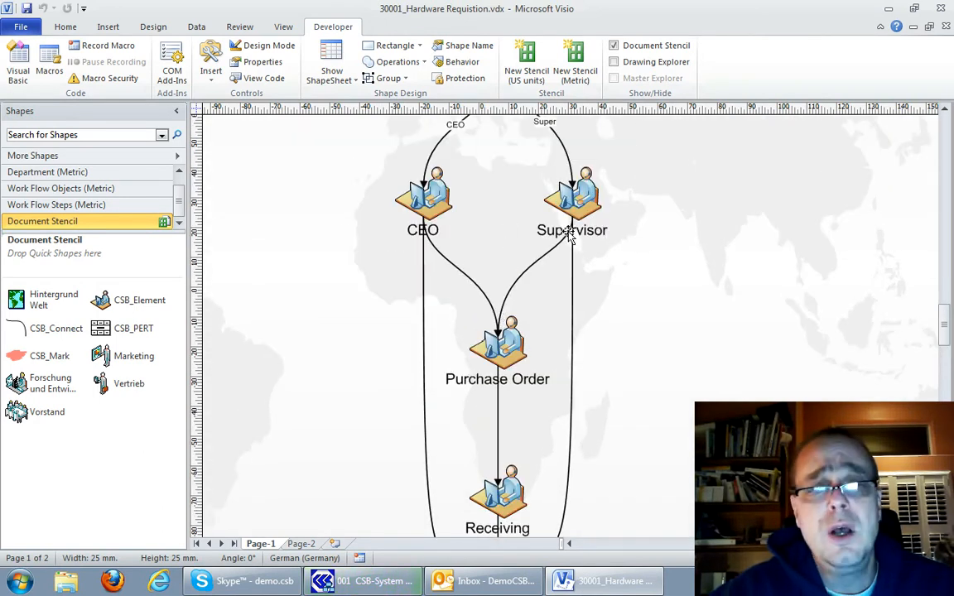
Review the approval, Purchase Order, Receiving and Notification paths down to Exit once more and save the workflow diagram
{"action": "scroll", "coordinate": [569, 207], "scroll_direction": "down", "scroll_amount": 3}
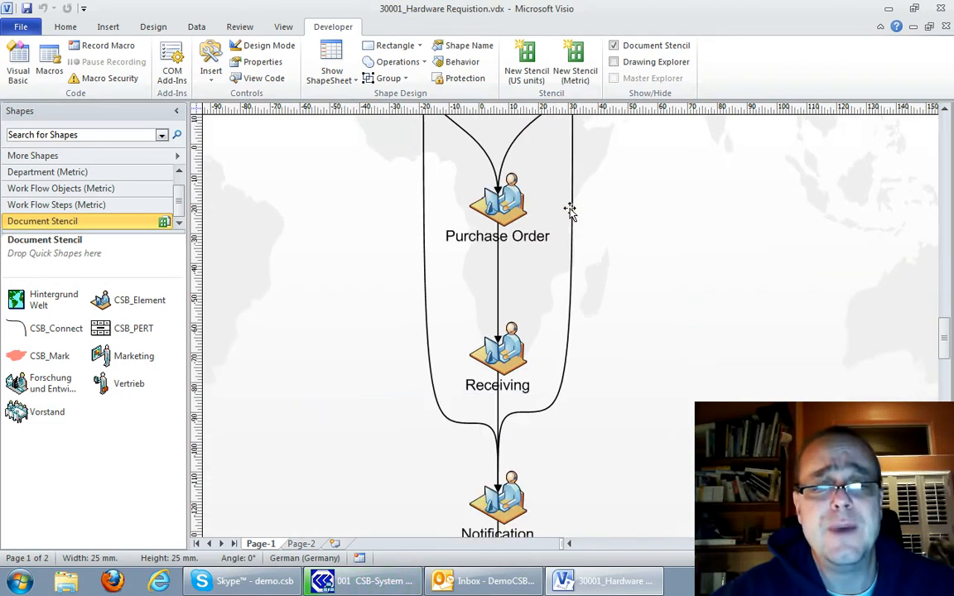
{"action": "scroll", "coordinate": [555, 240], "scroll_direction": "down", "scroll_amount": 2}
{"action": "scroll", "coordinate": [515, 409], "scroll_direction": "down", "scroll_amount": 1}
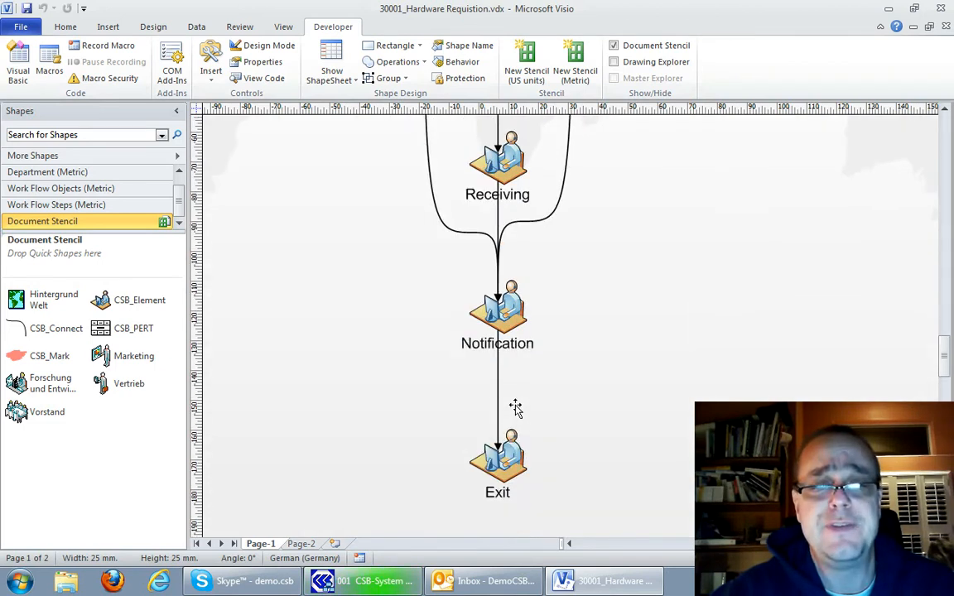
{"action": "scroll", "coordinate": [515, 409], "scroll_direction": "up", "scroll_amount": 7}
{"action": "scroll", "coordinate": [517, 389], "scroll_direction": "up", "scroll_amount": 2}
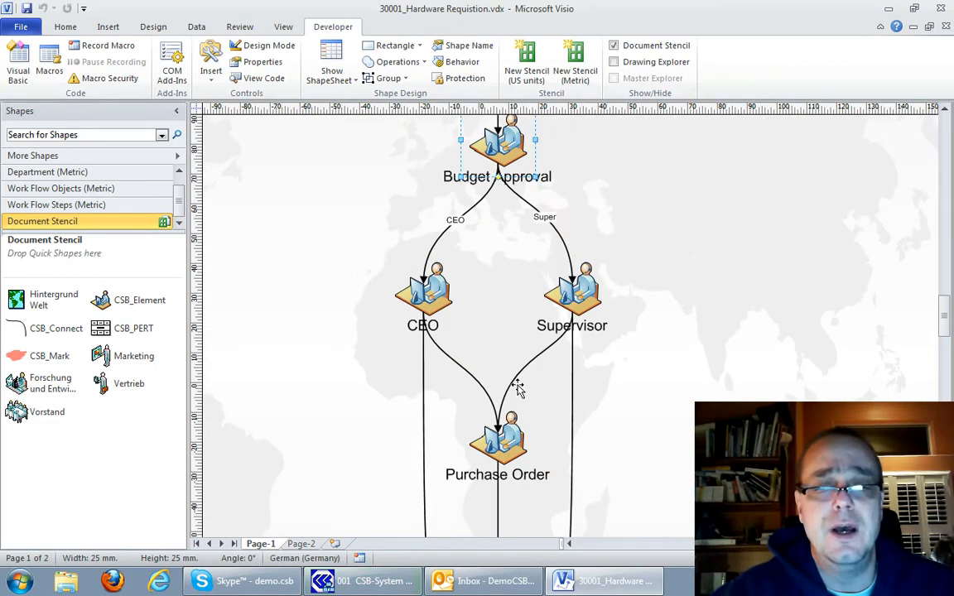
{"action": "scroll", "coordinate": [518, 390], "scroll_direction": "down", "scroll_amount": 3}
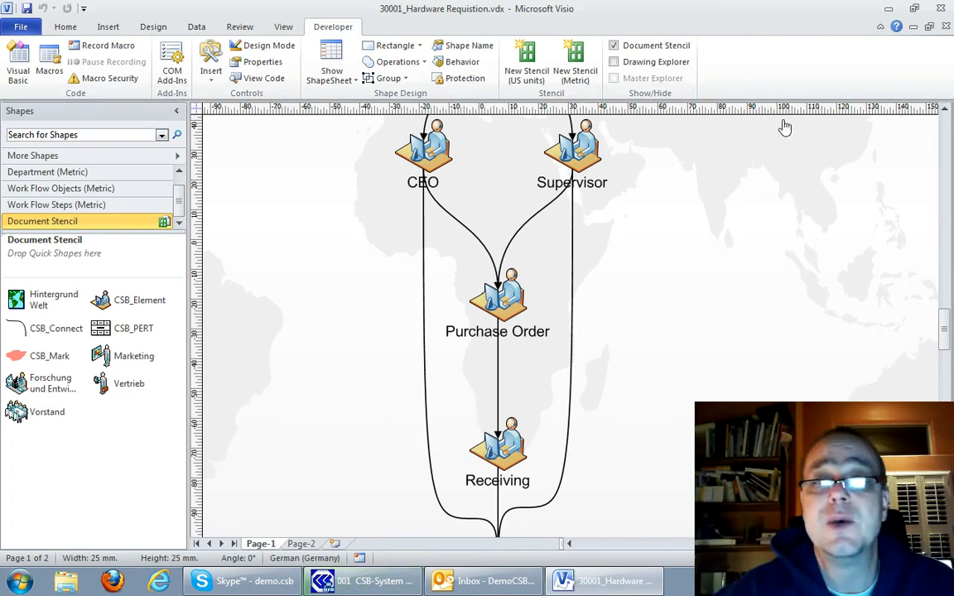
{"action": "left_click", "coordinate": [27, 9]}
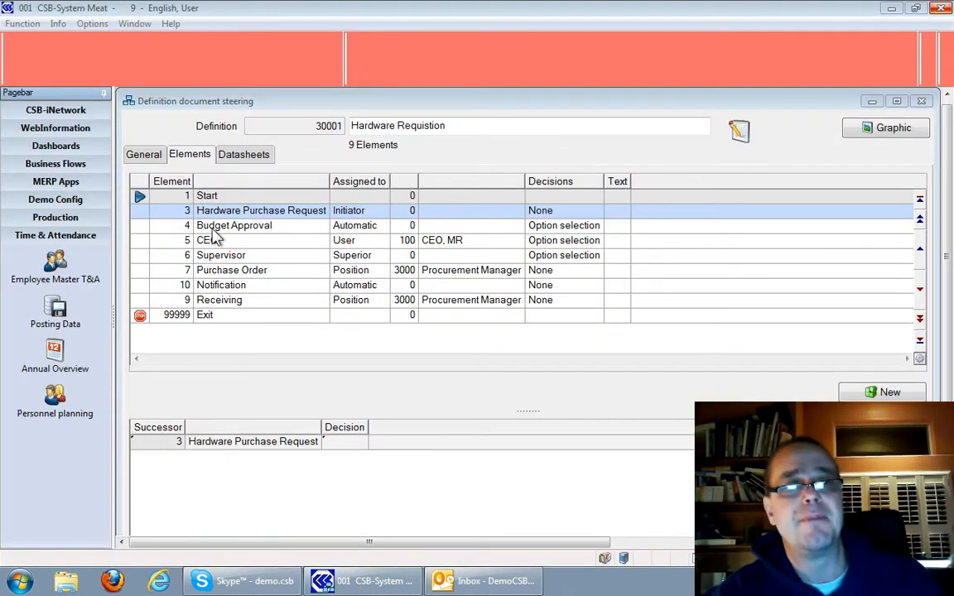
Check the predecessors and successors of the Budget Approval and Hardware Purchase Request elements in the definition
{"action": "left_click", "coordinate": [212, 231]}
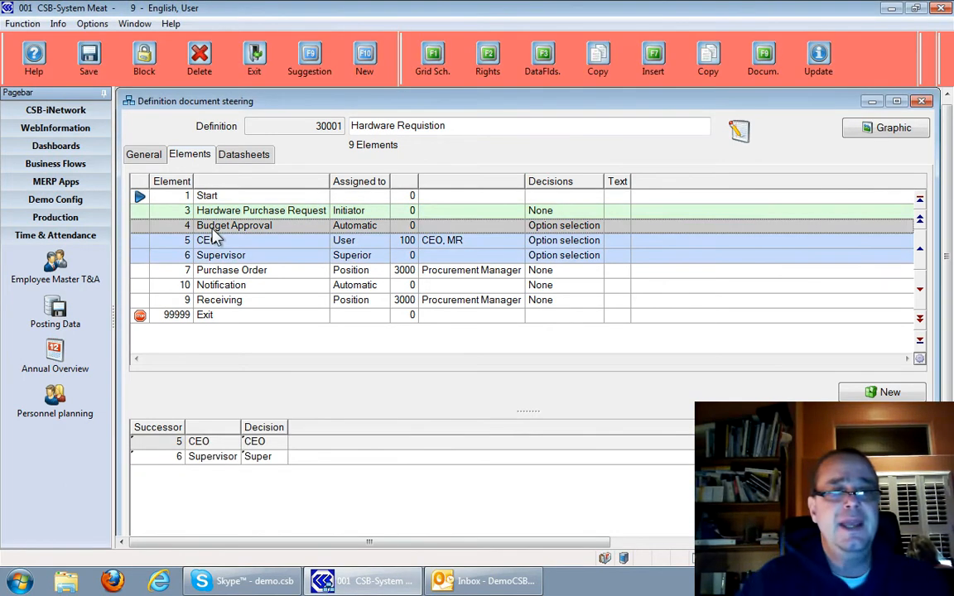
{"action": "left_click", "coordinate": [192, 211]}
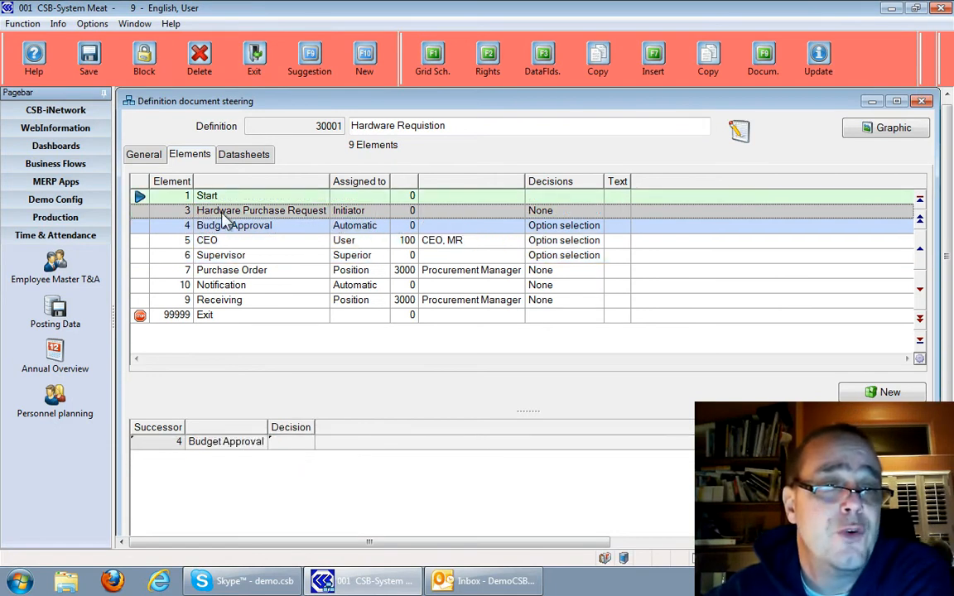
{"action": "left_click", "coordinate": [229, 226]}
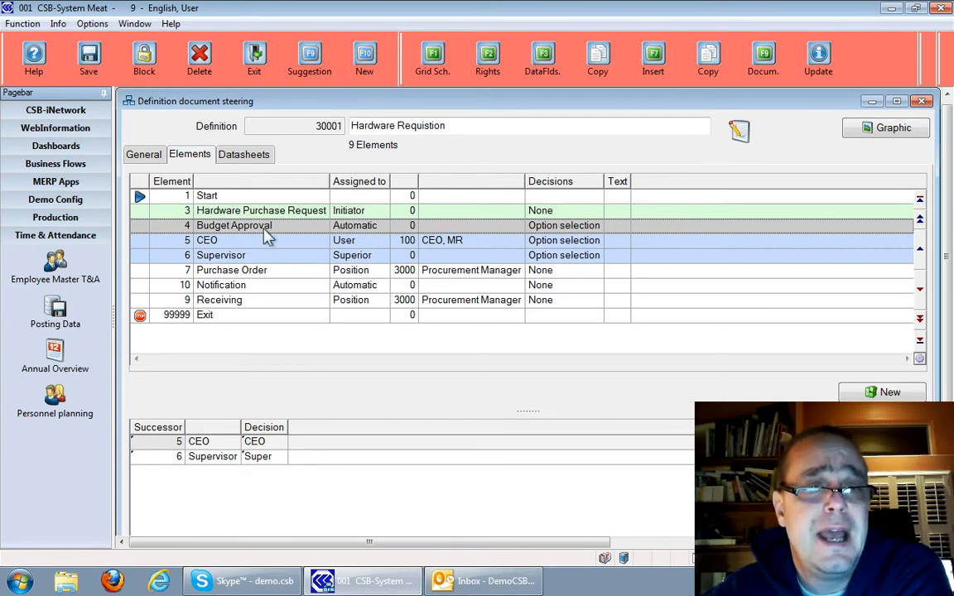
Examine the Budget Approval element's decision conditions and the available assignment types, leaving it assigned to Automatic
{"action": "double_click", "coordinate": [292, 227]}
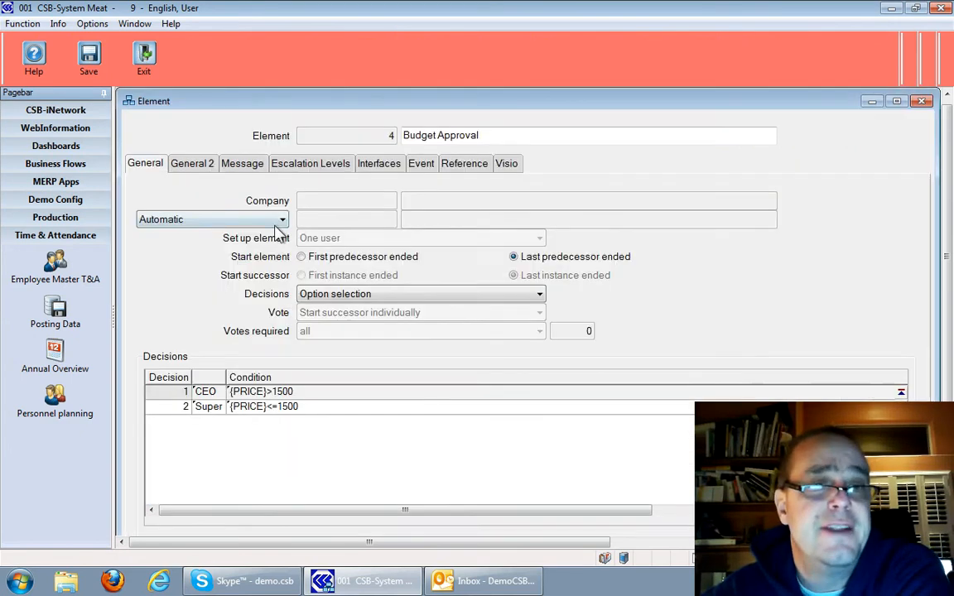
{"action": "left_click", "coordinate": [211, 222]}
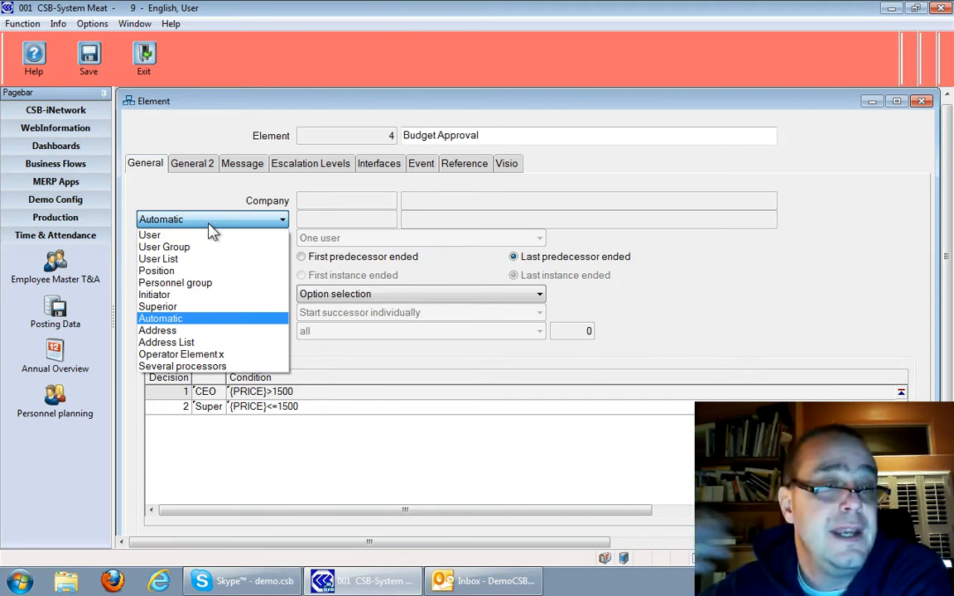
{"action": "left_click", "coordinate": [209, 225]}
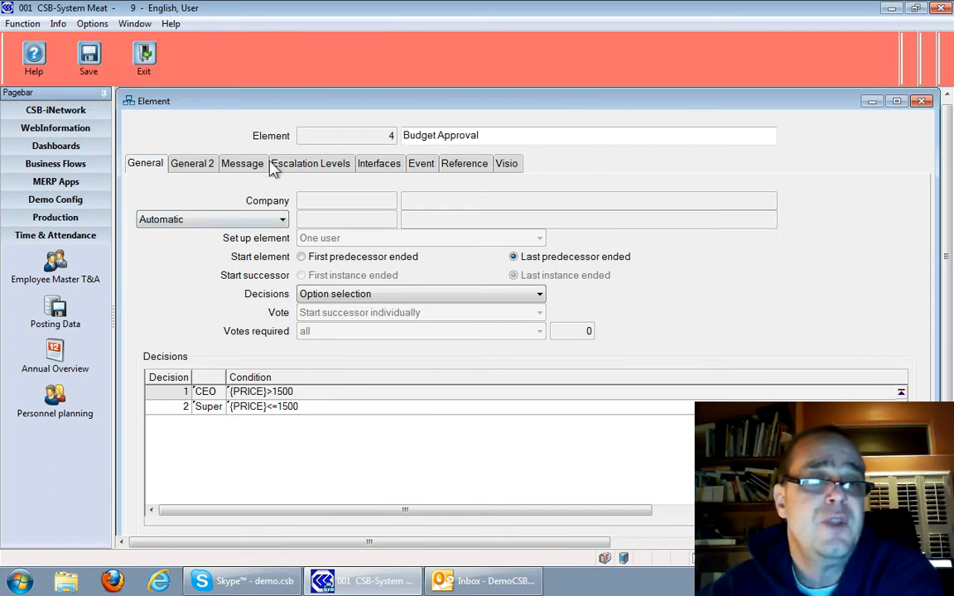
{"action": "key", "text": "Escape"}
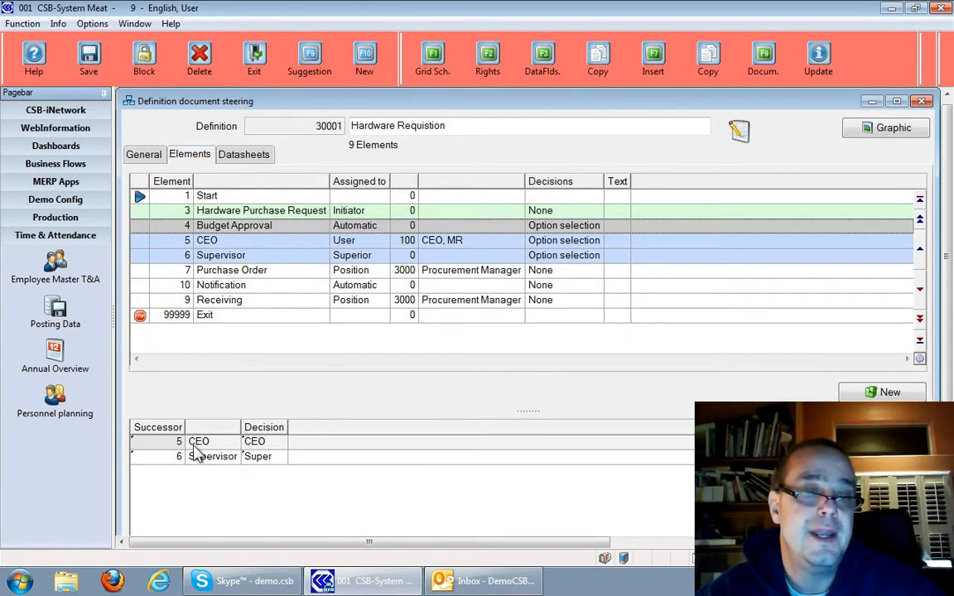
Inspect the Budget Approval element's closing message layout and its recipient list, then return to the element list
{"action": "double_click", "coordinate": [236, 228]}
{"action": "left_click", "coordinate": [239, 164]}
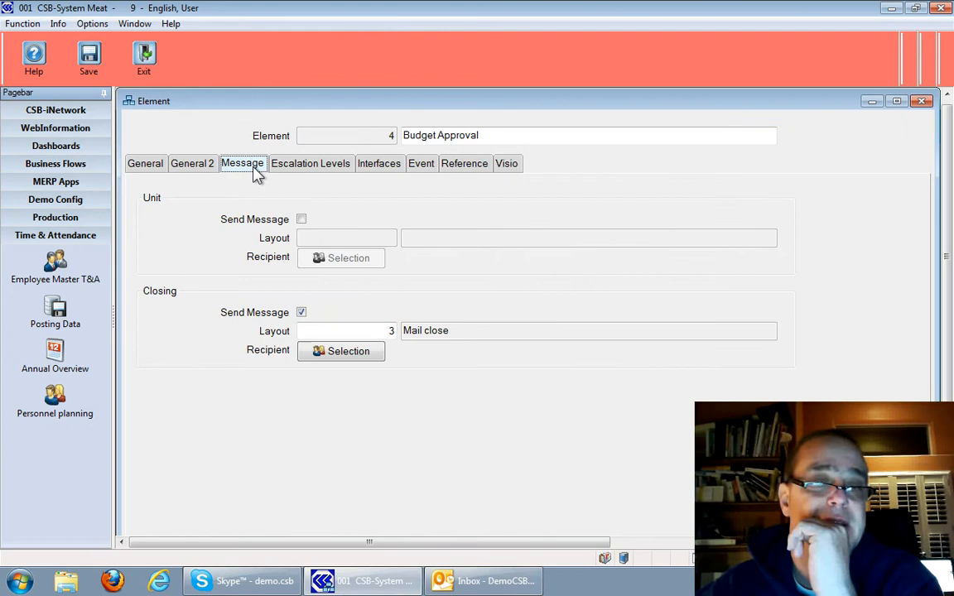
{"action": "left_click", "coordinate": [339, 330]}
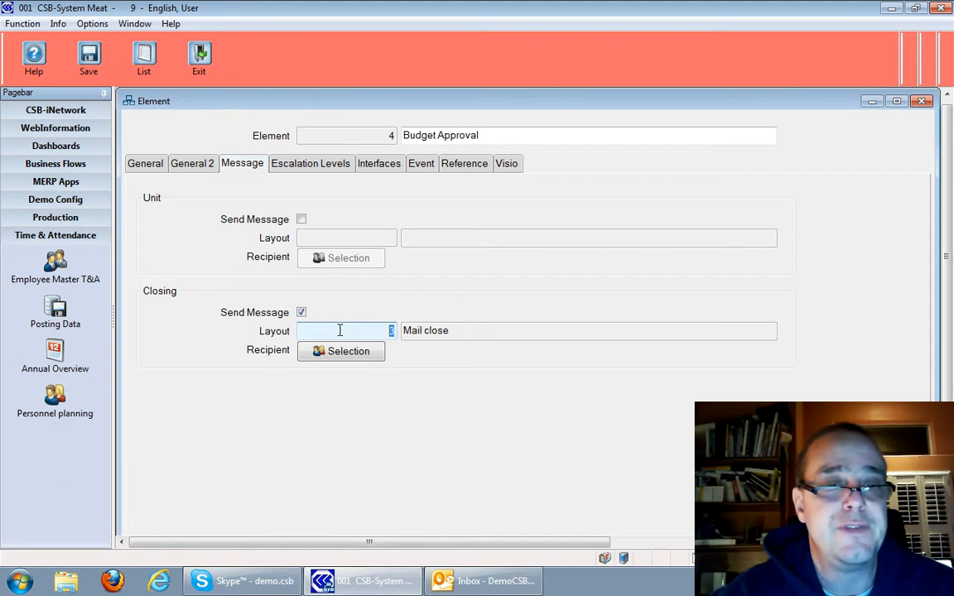
{"action": "left_click", "coordinate": [336, 352]}
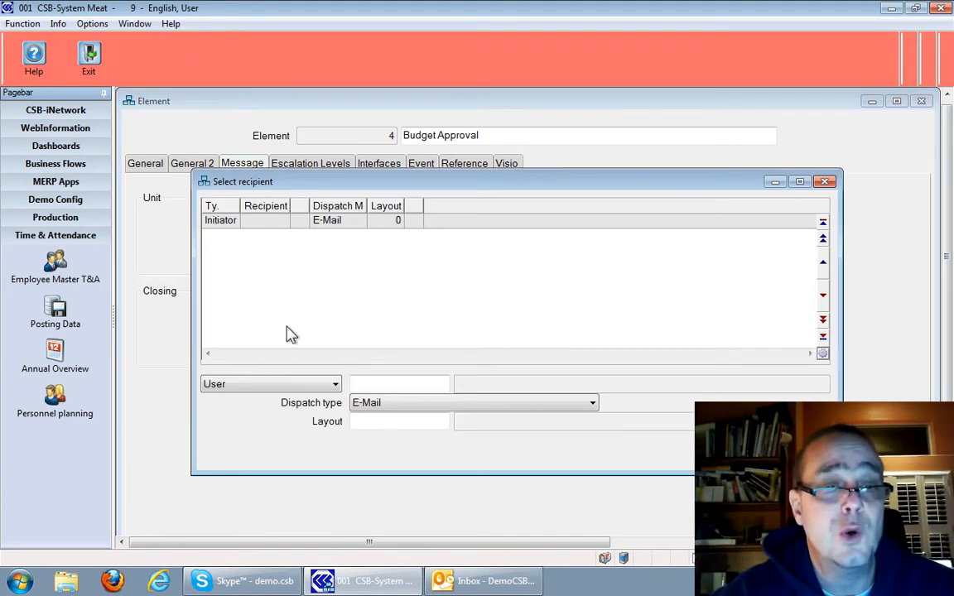
{"action": "left_click", "coordinate": [239, 222]}
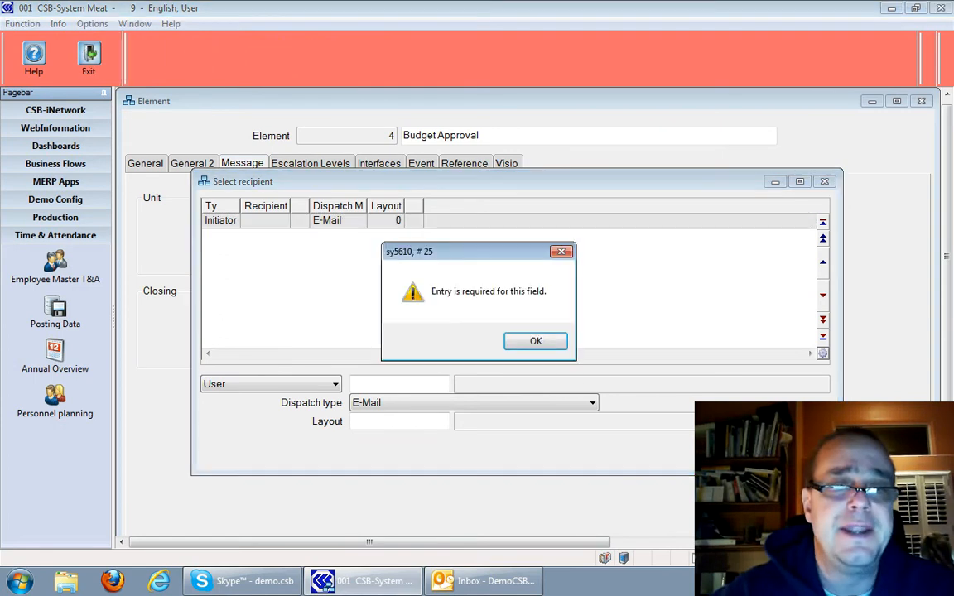
{"action": "left_click", "coordinate": [535, 340]}
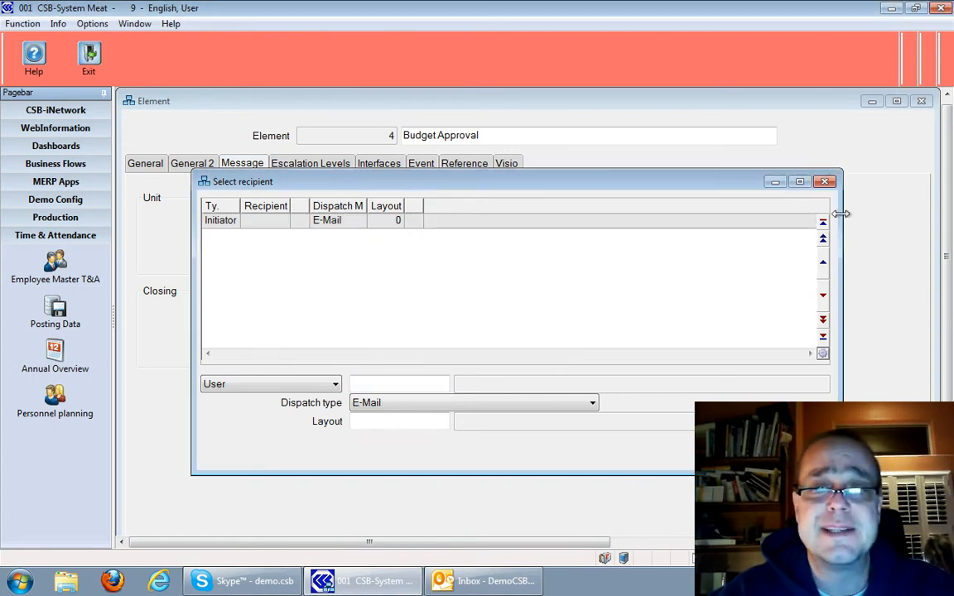
{"action": "left_click", "coordinate": [824, 182]}
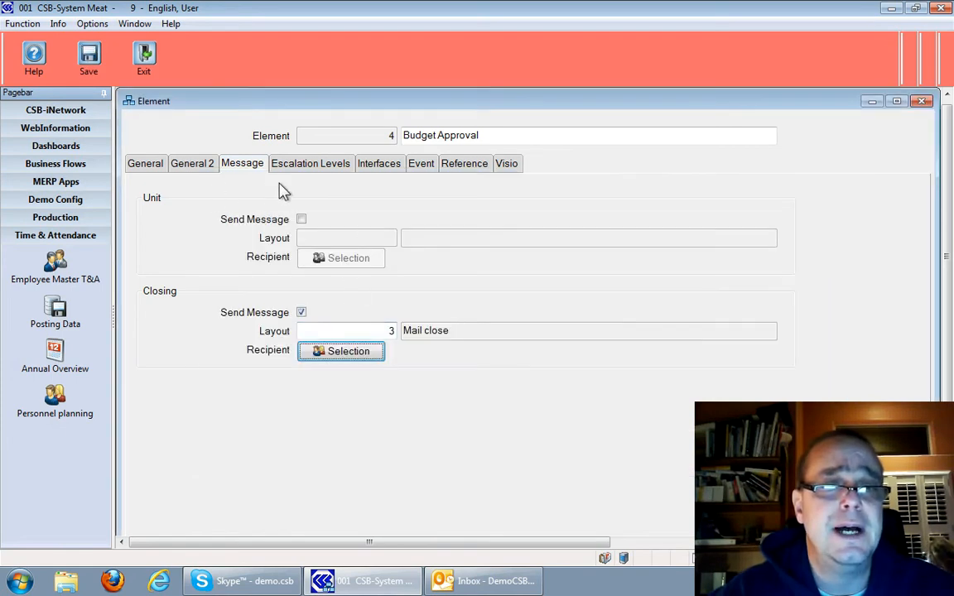
{"action": "key", "text": "Escape"}
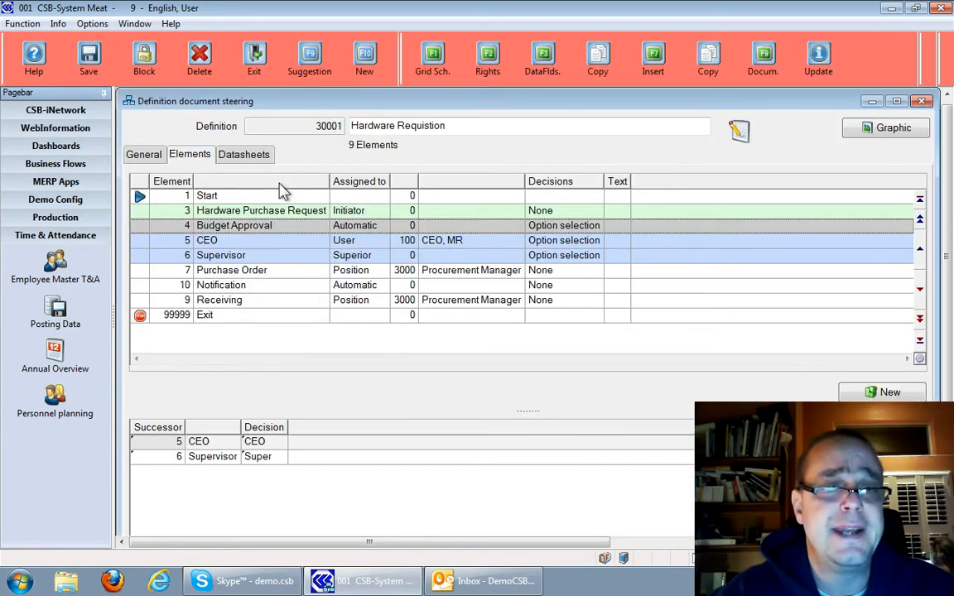
Compare the predecessors and successors of the CEO and Supervisor elements
{"action": "left_click", "coordinate": [245, 242]}
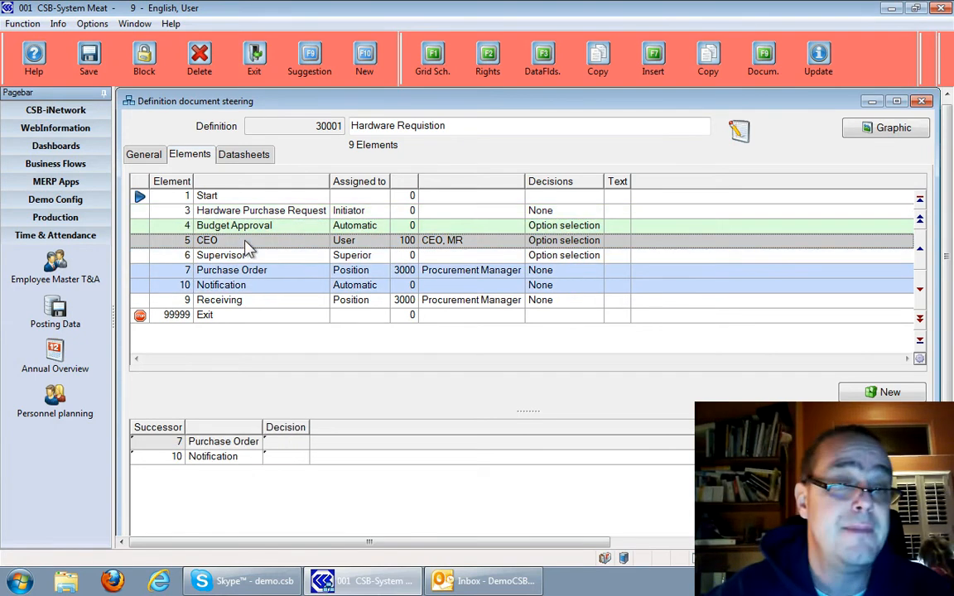
{"action": "left_click", "coordinate": [245, 256]}
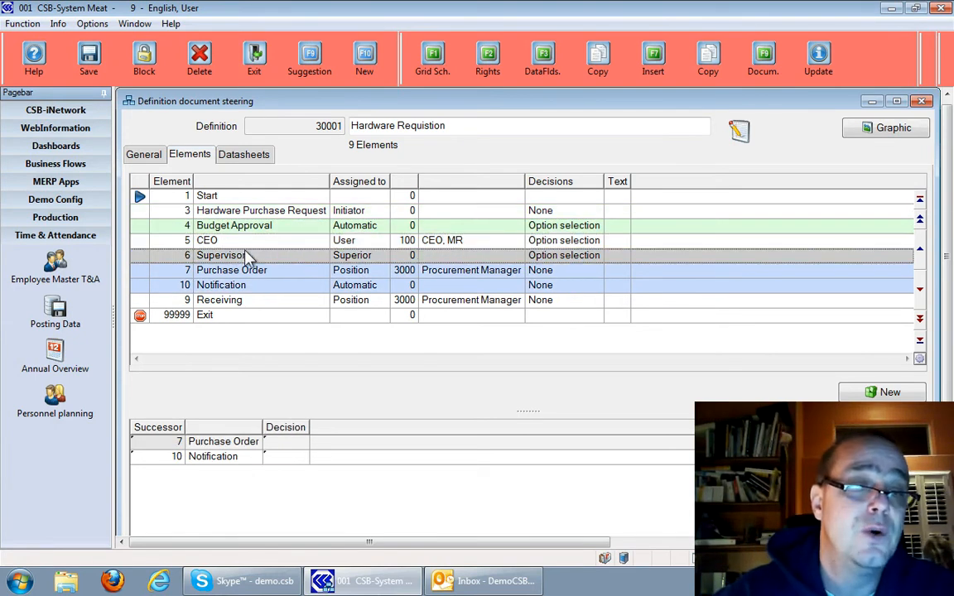
{"action": "left_click", "coordinate": [246, 246]}
{"action": "left_click", "coordinate": [246, 256]}
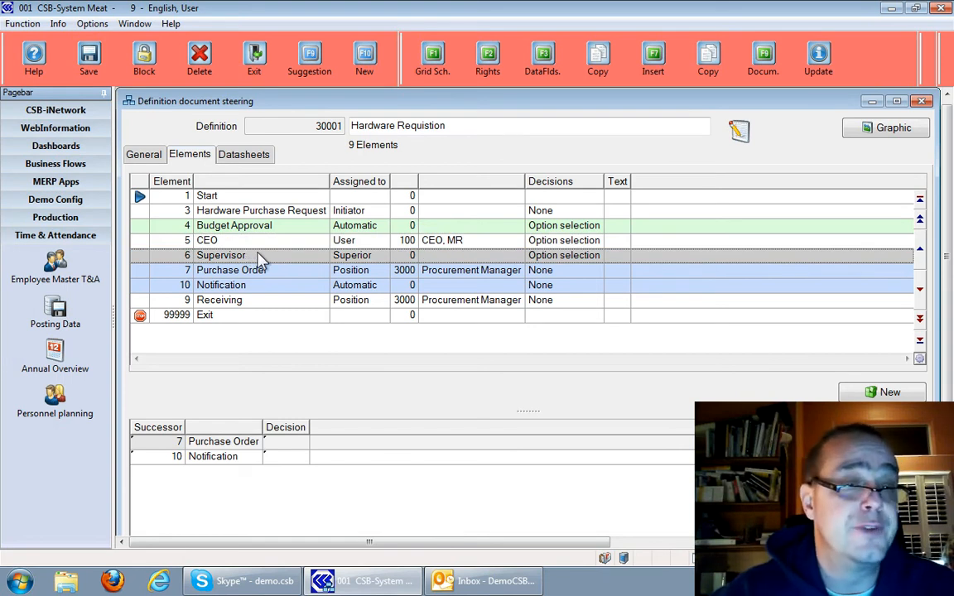
Inspect the Purchase Order element's interface settings and its linked event and fields, then close the element
{"action": "left_click", "coordinate": [263, 274]}
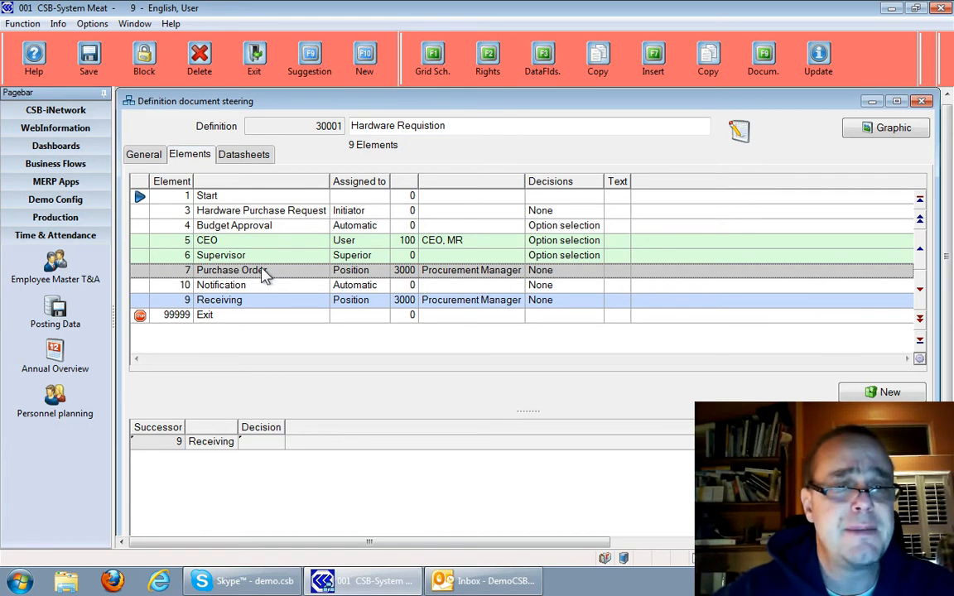
{"action": "double_click", "coordinate": [262, 274]}
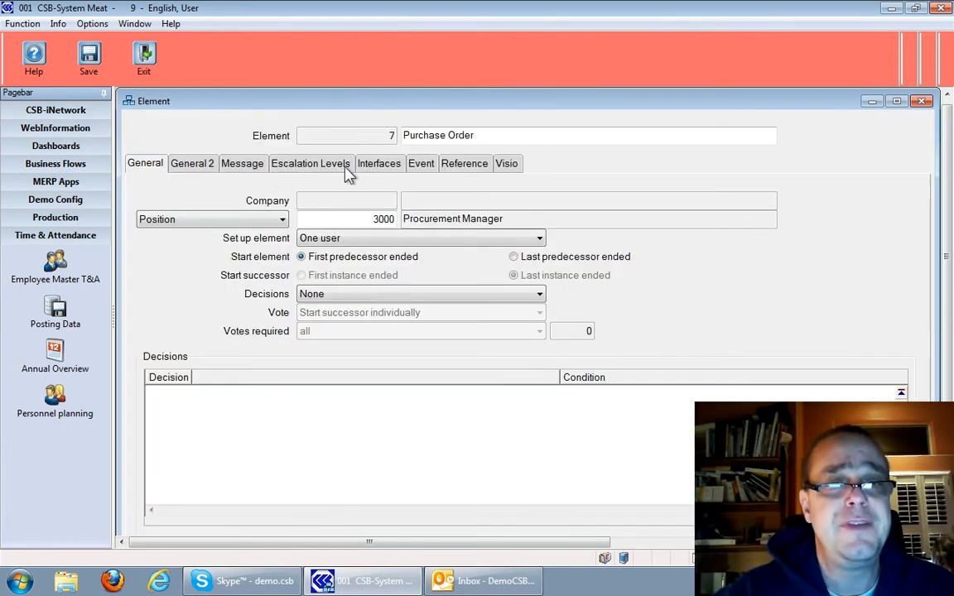
{"action": "left_click", "coordinate": [370, 172]}
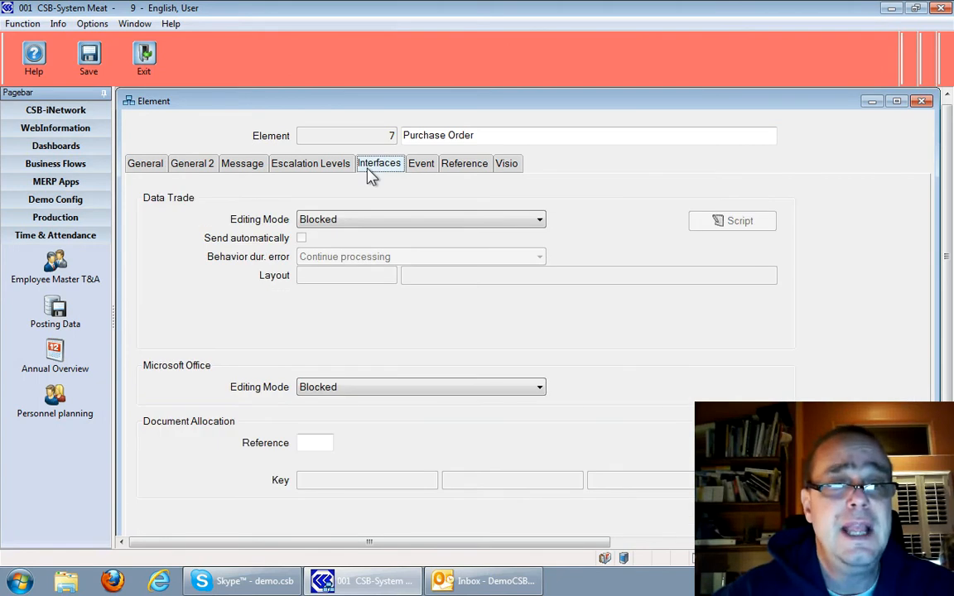
{"action": "left_click", "coordinate": [415, 170]}
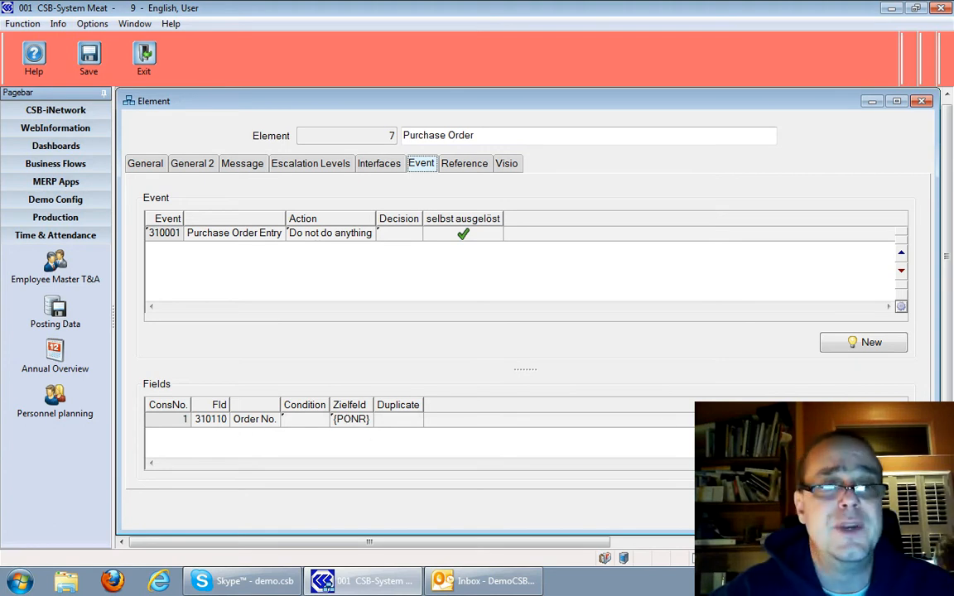
{"action": "key", "text": "Escape"}
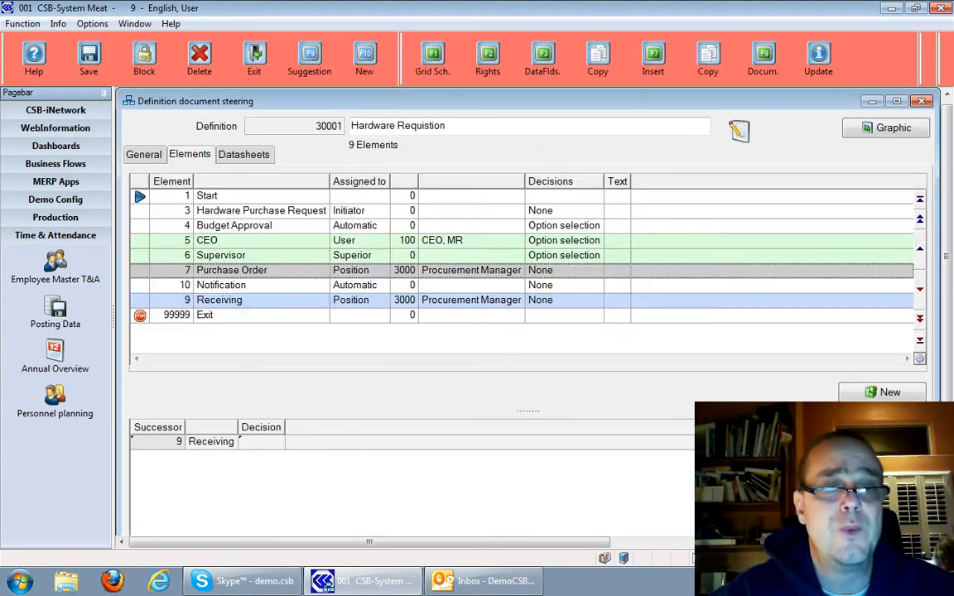
Inspect the Receiving element's closing message recipients and bring up its event settings
{"action": "double_click", "coordinate": [240, 299]}
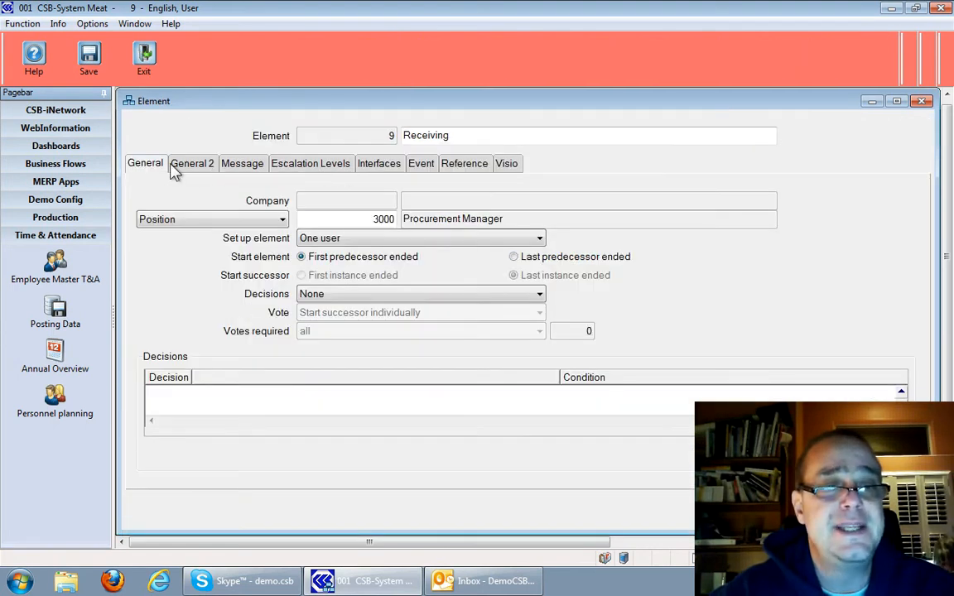
{"action": "left_click", "coordinate": [236, 166]}
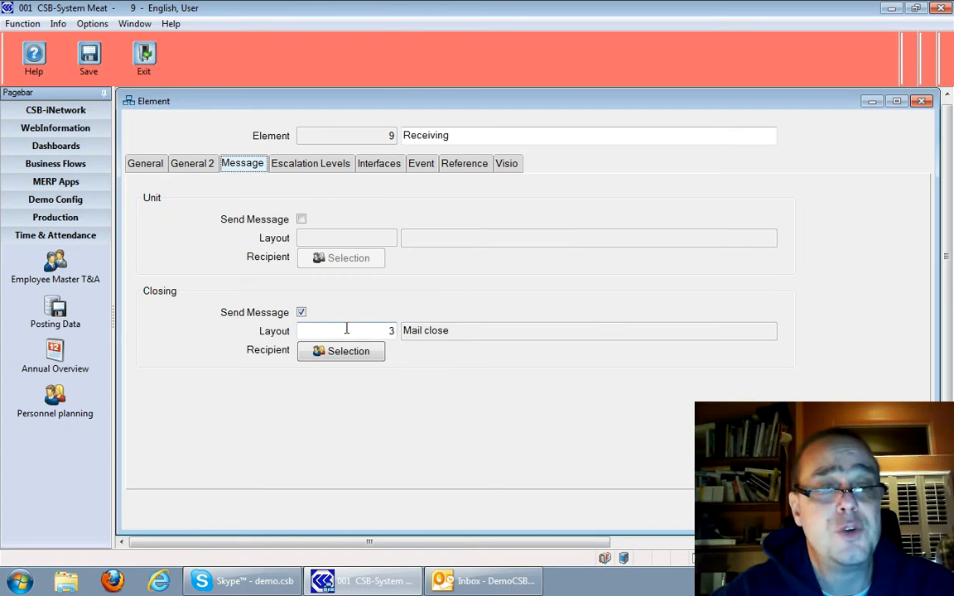
{"action": "left_click", "coordinate": [349, 367]}
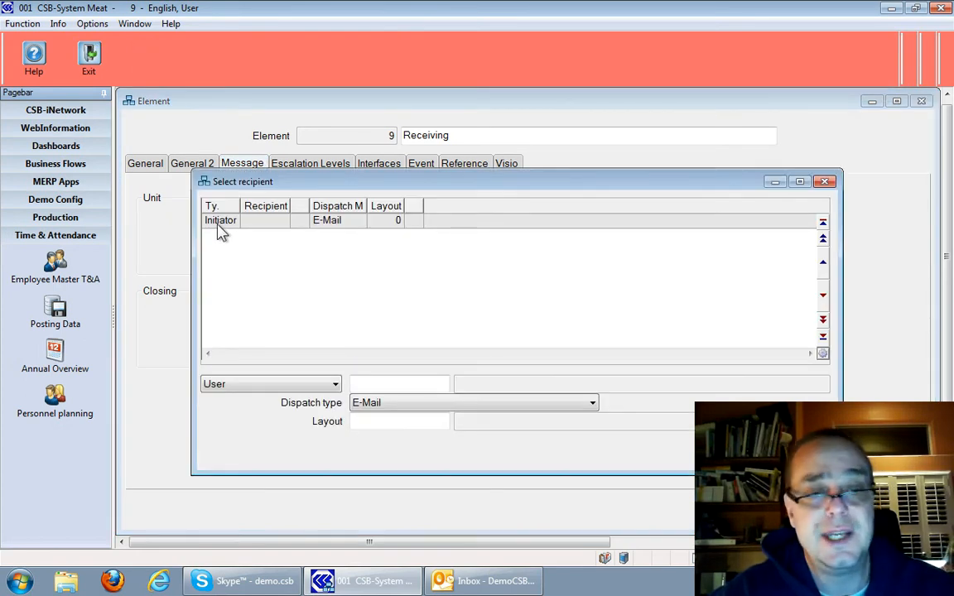
{"action": "left_click", "coordinate": [824, 181]}
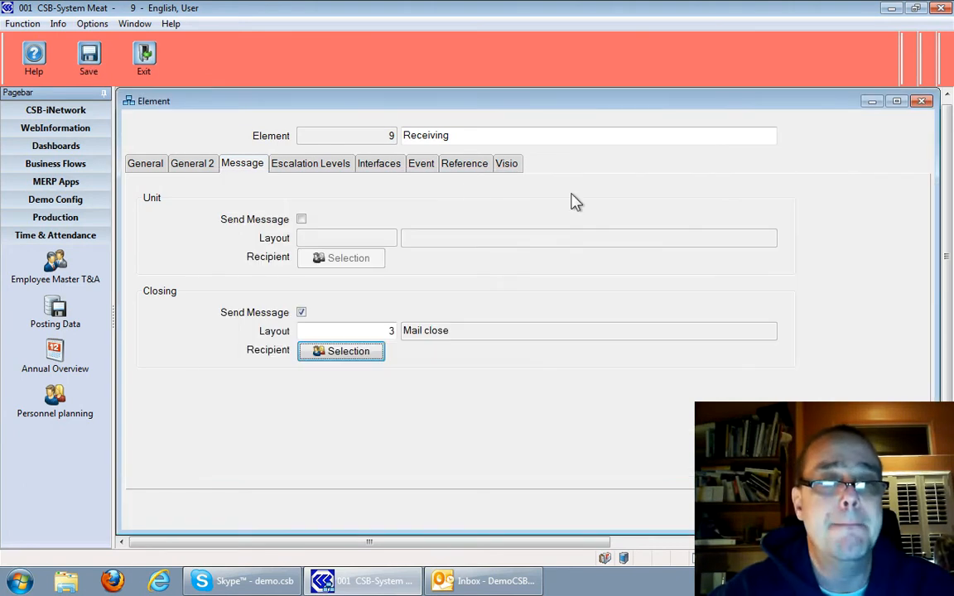
{"action": "left_click", "coordinate": [424, 167]}
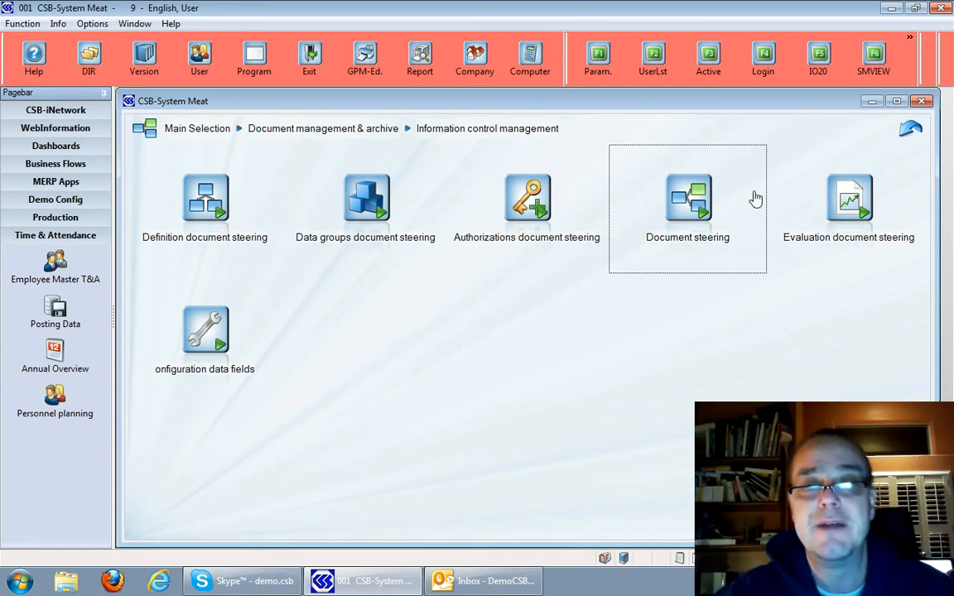
Start a new document steering process using the Hardware Requistion definition 30001
{"action": "left_click", "coordinate": [694, 213]}
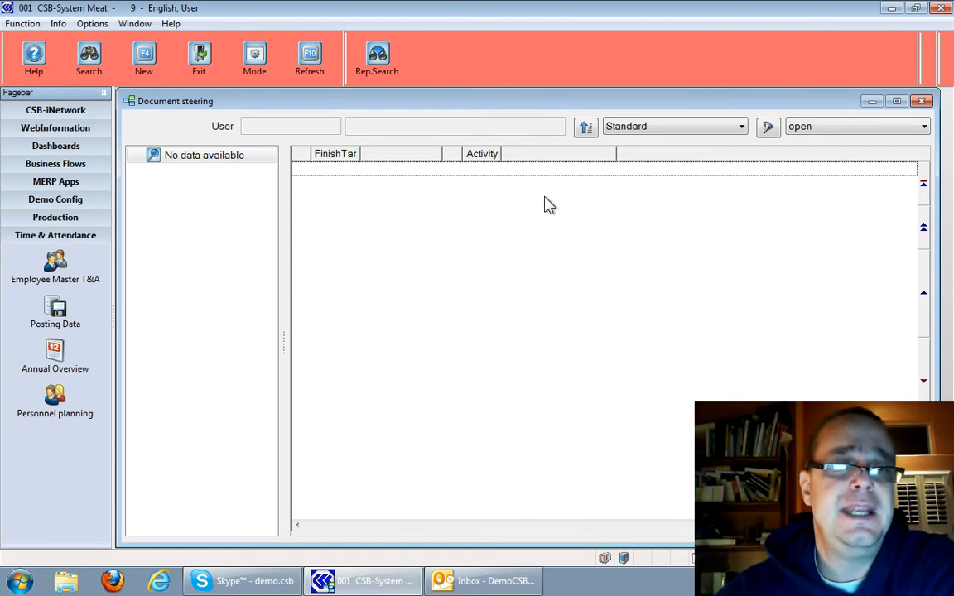
{"action": "left_click", "coordinate": [141, 70]}
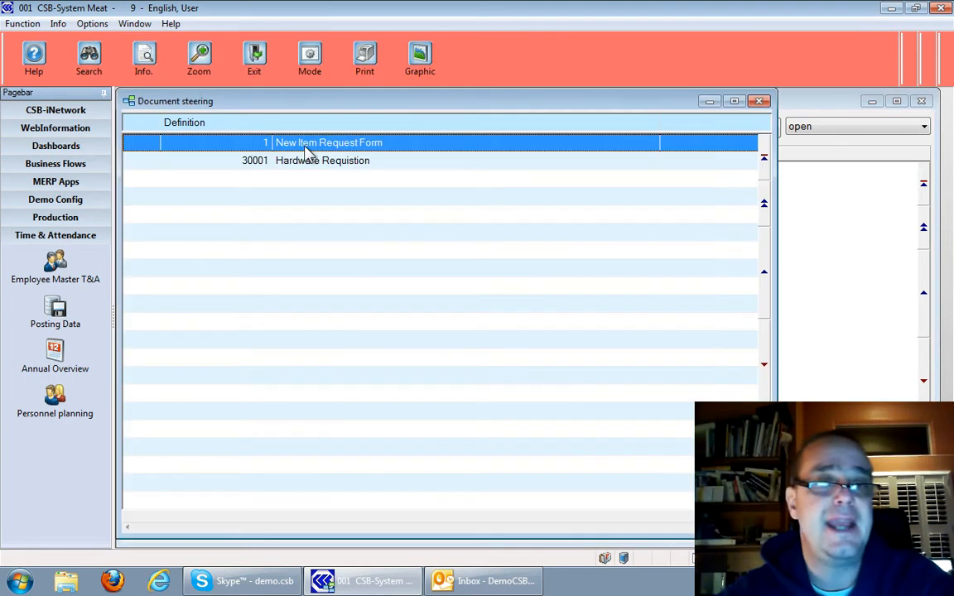
{"action": "double_click", "coordinate": [309, 160]}
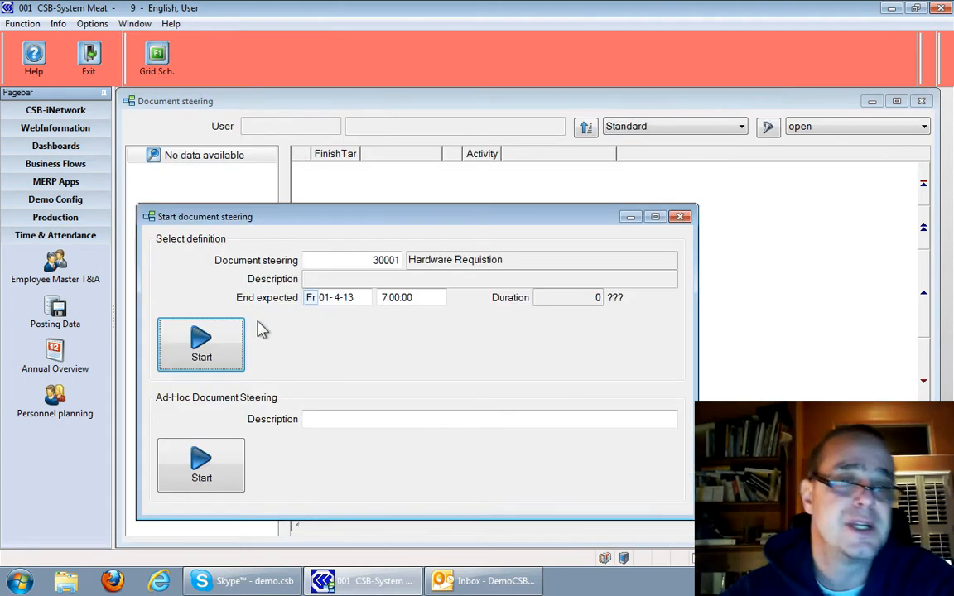
{"action": "left_click", "coordinate": [203, 346]}
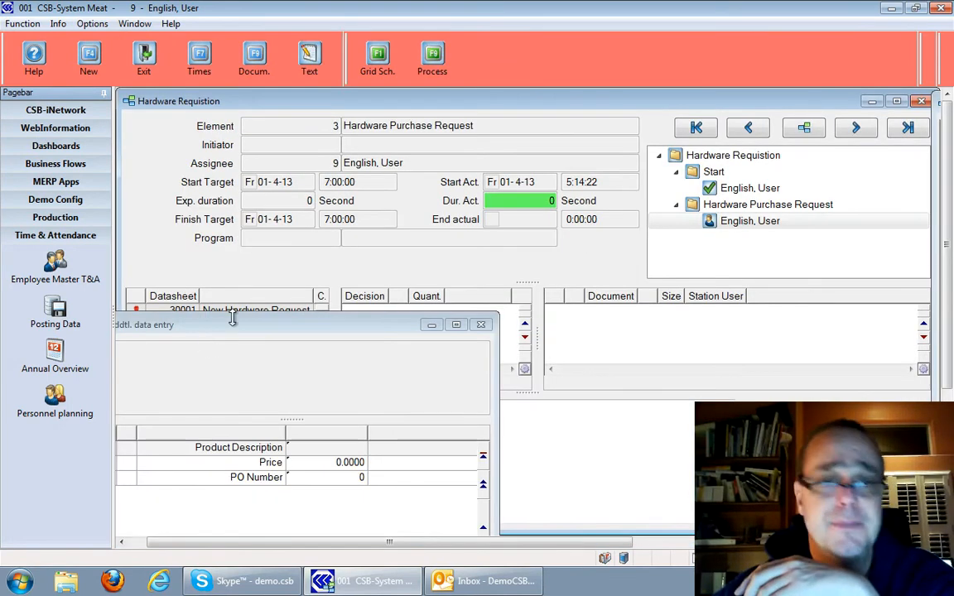
Arrange the additional data entry window so its fields are accessible and set the Product Description to Nokia Lumia 920
{"action": "left_click", "coordinate": [234, 325]}
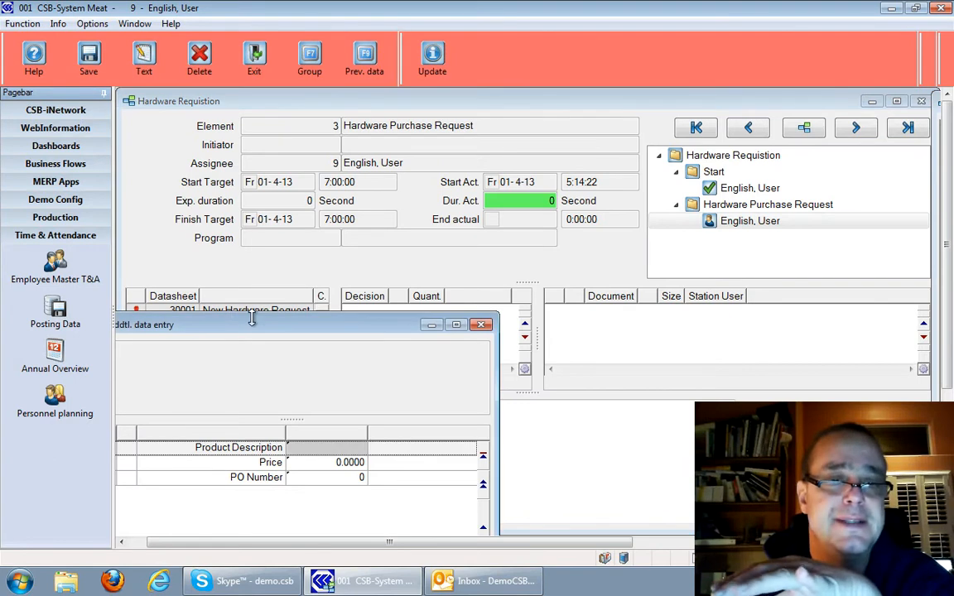
{"action": "left_click_drag", "start_coordinate": [251, 325], "coordinate": [298, 395]}
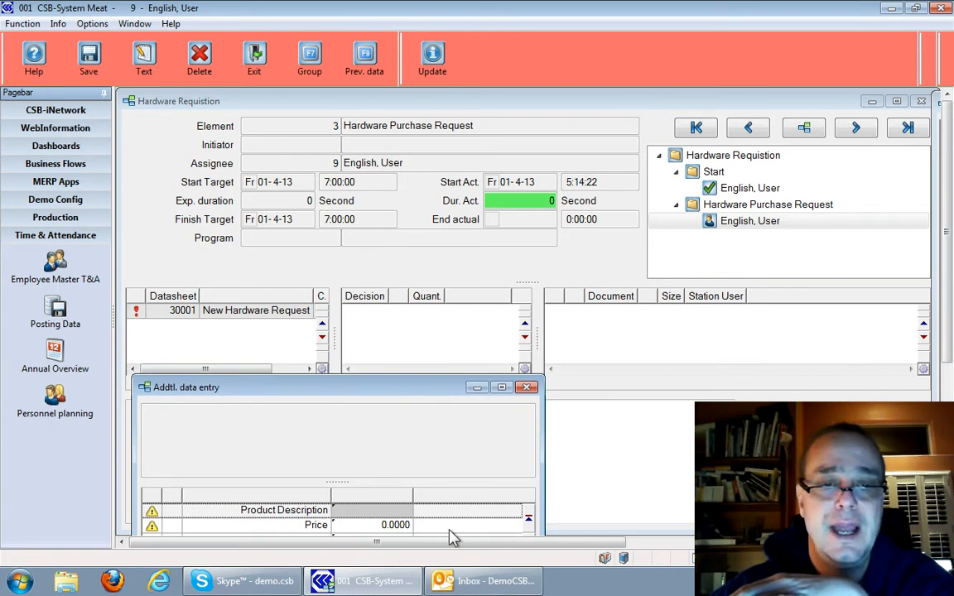
{"action": "left_click_drag", "start_coordinate": [449, 545], "coordinate": [356, 538]}
{"action": "left_click_drag", "start_coordinate": [319, 386], "coordinate": [371, 268]}
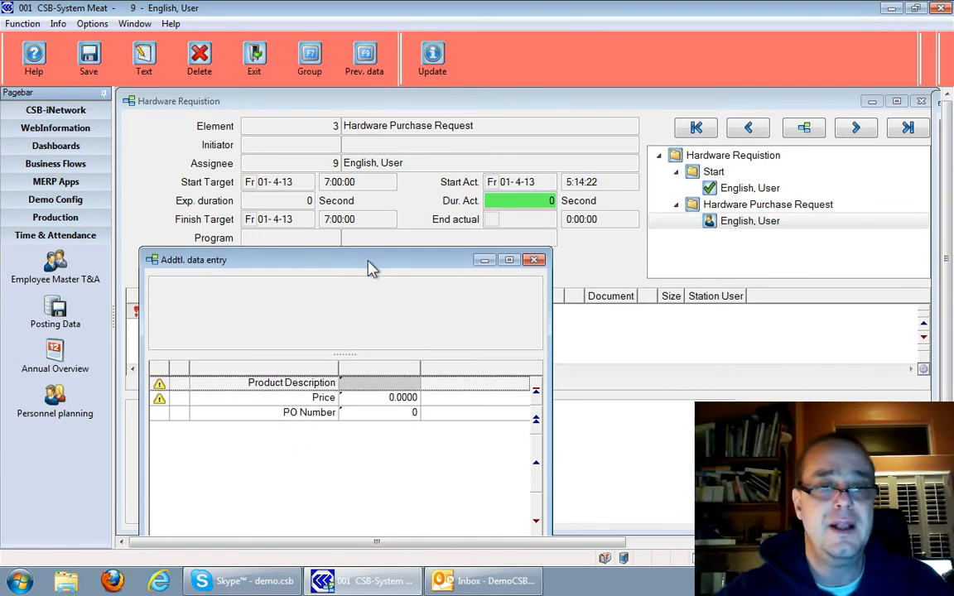
{"action": "left_click", "coordinate": [396, 385]}
{"action": "type", "text": "Ni"}
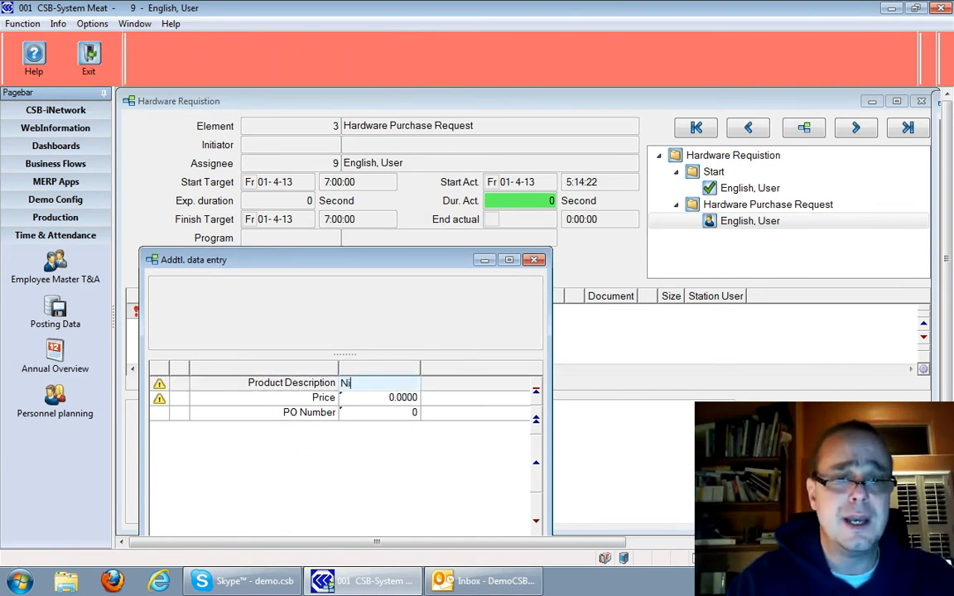
{"action": "type", "text": "kia Lumia 920"}
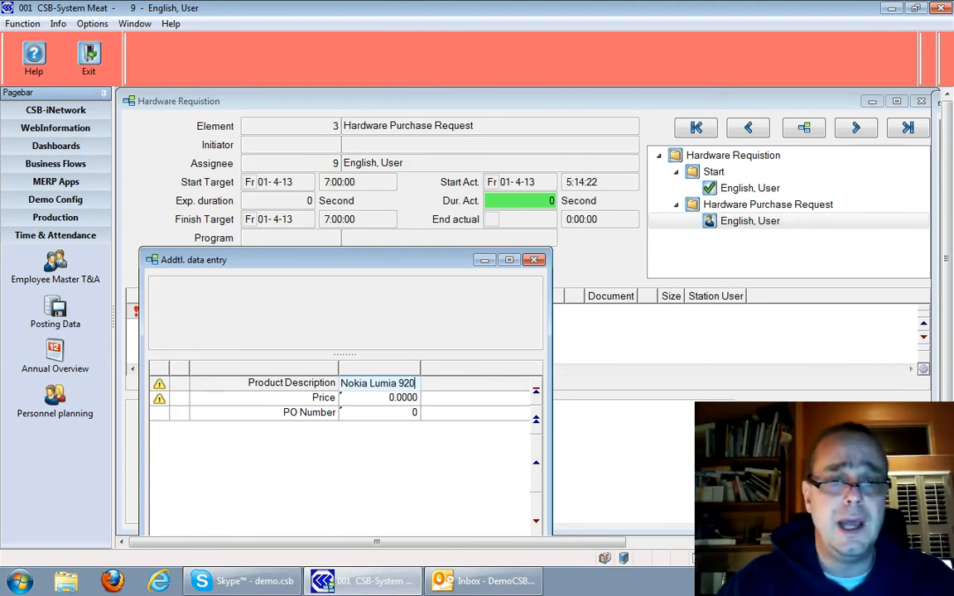
{"action": "key", "text": "Return"}
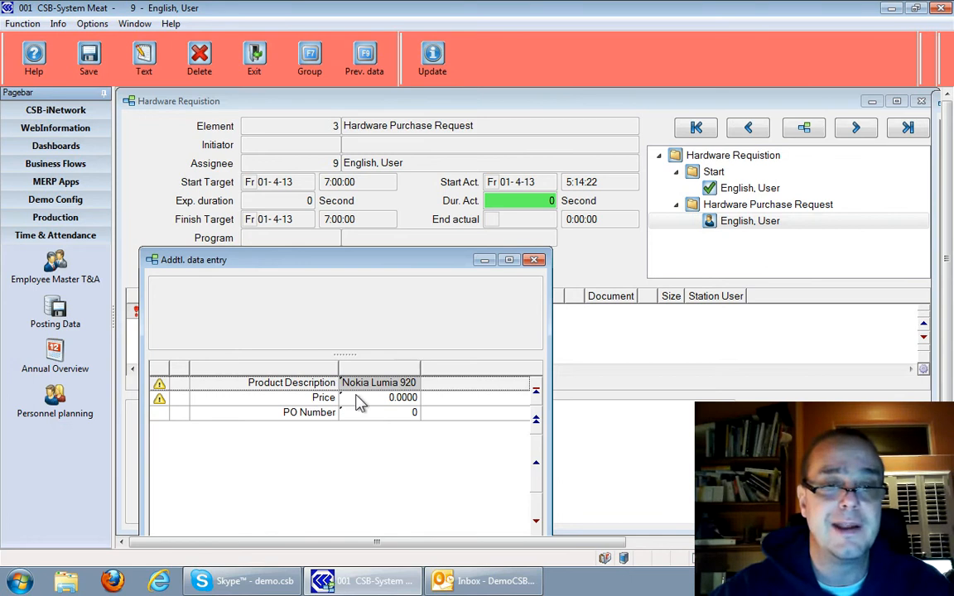
Set the requested product's price to 648 and finish the additional data entry
{"action": "left_click", "coordinate": [358, 400]}
{"action": "left_click", "coordinate": [358, 399]}
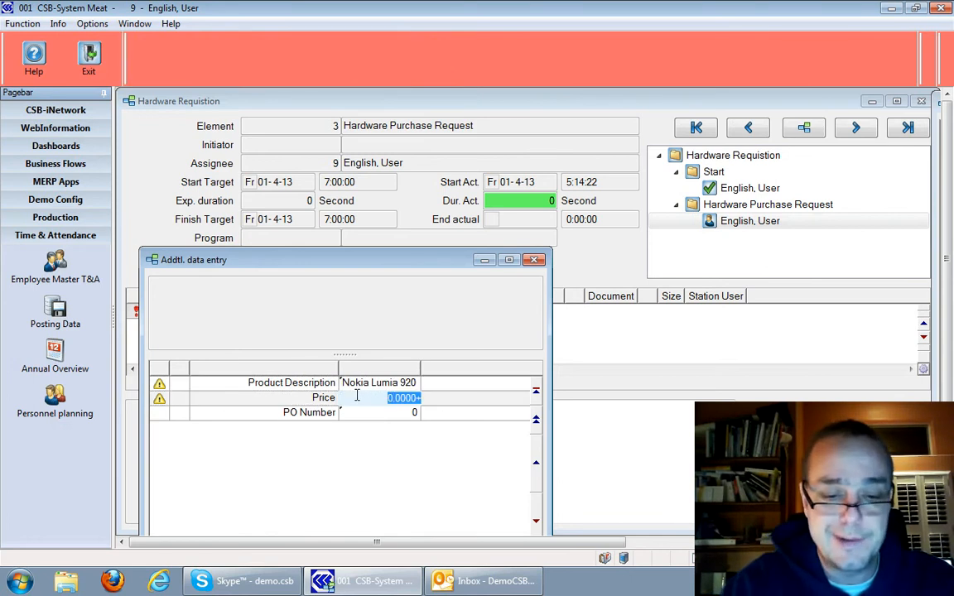
{"action": "type", "text": "648"}
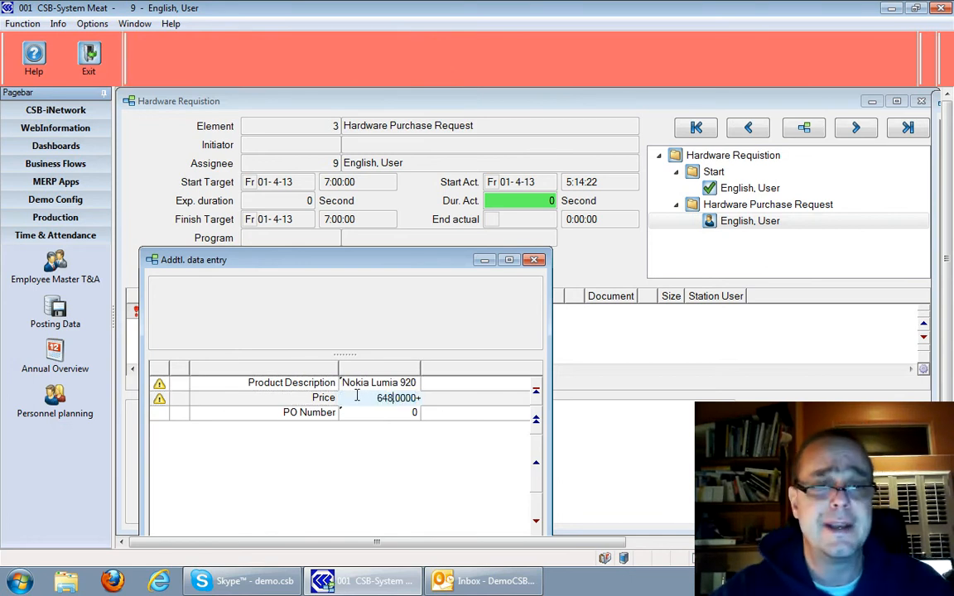
{"action": "left_click", "coordinate": [441, 446]}
Add the note "Please get me the latest phone that the Europeans are so crazy about." and complete the Hardware Purchase Request element
{"action": "left_click", "coordinate": [570, 456]}
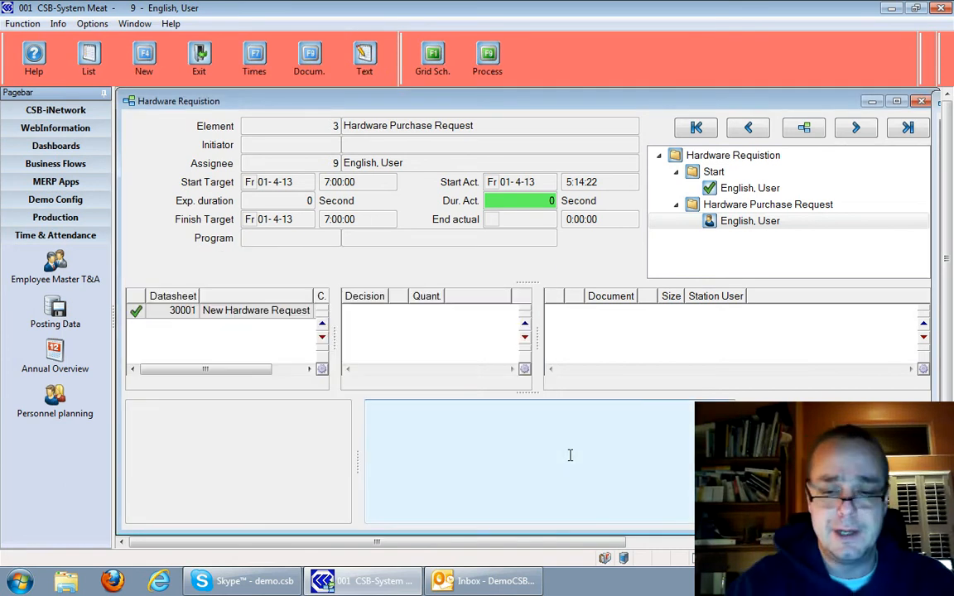
{"action": "type", "text": "Please get me the latest"}
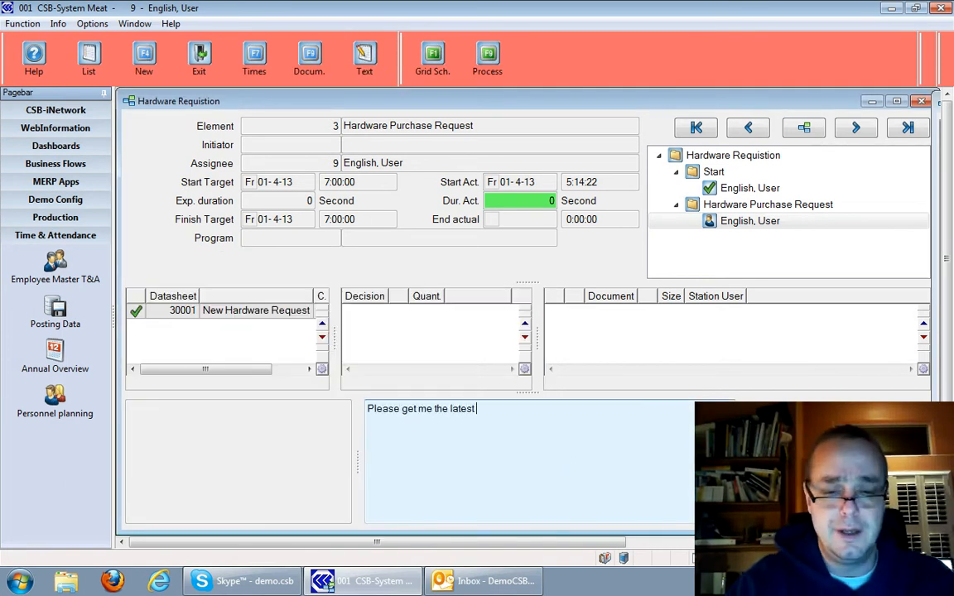
{"action": "type", "text": "ne that the erupo"}
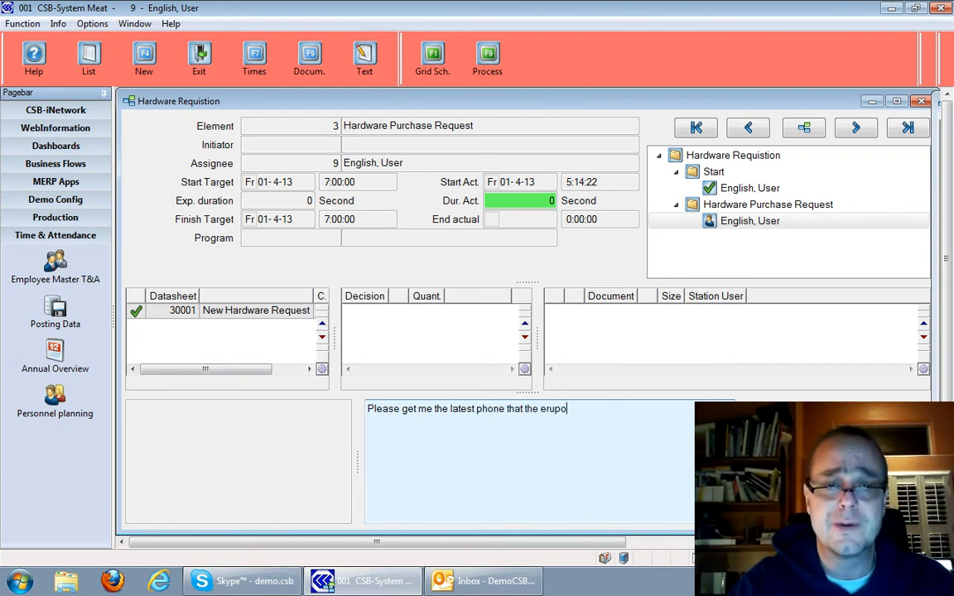
{"action": "key", "text": "BackSpace"}
{"action": "key", "text": "BackSpace"}
{"action": "key", "text": "BackSpace"}
{"action": "key", "text": "BackSpace"}
{"action": "type", "text": "Eur"}
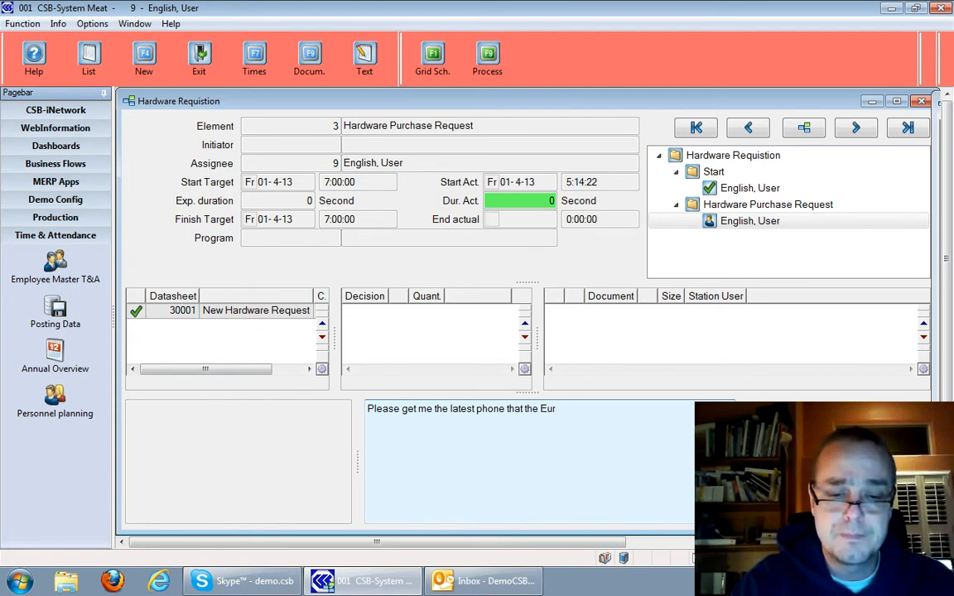
{"action": "type", "text": "poopeans are so"}
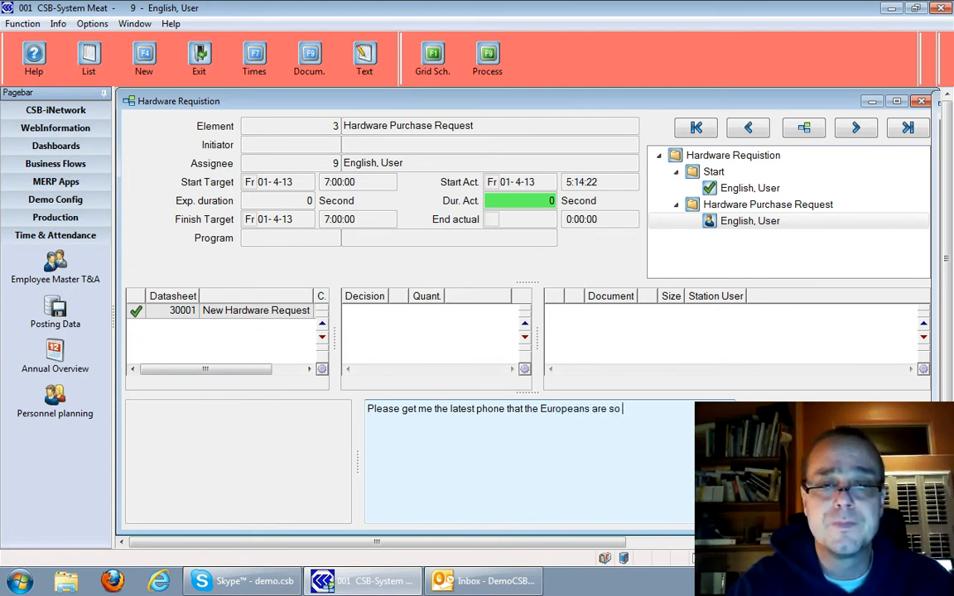
{"action": "type", "text": " about."}
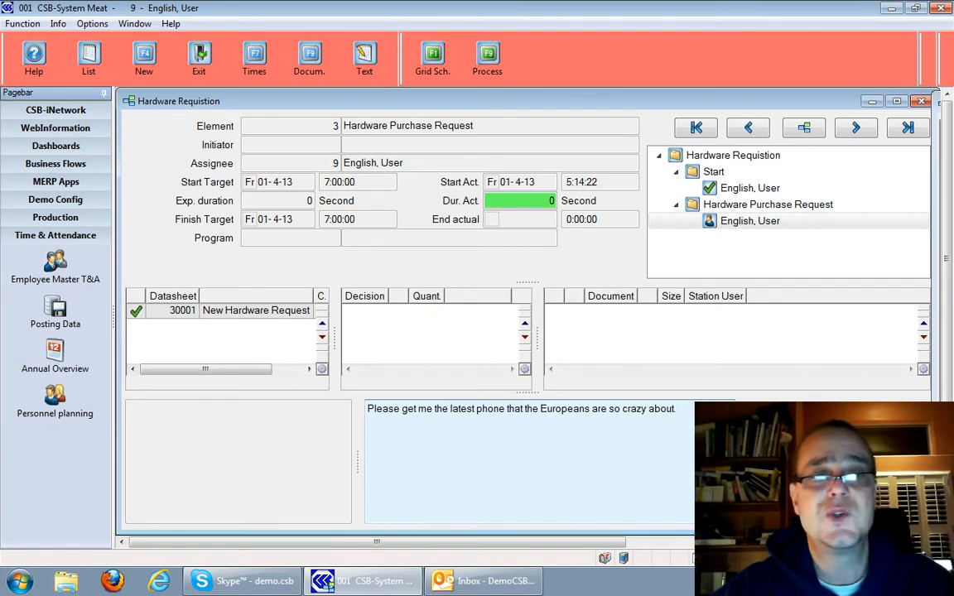
{"action": "key", "text": "Tab"}
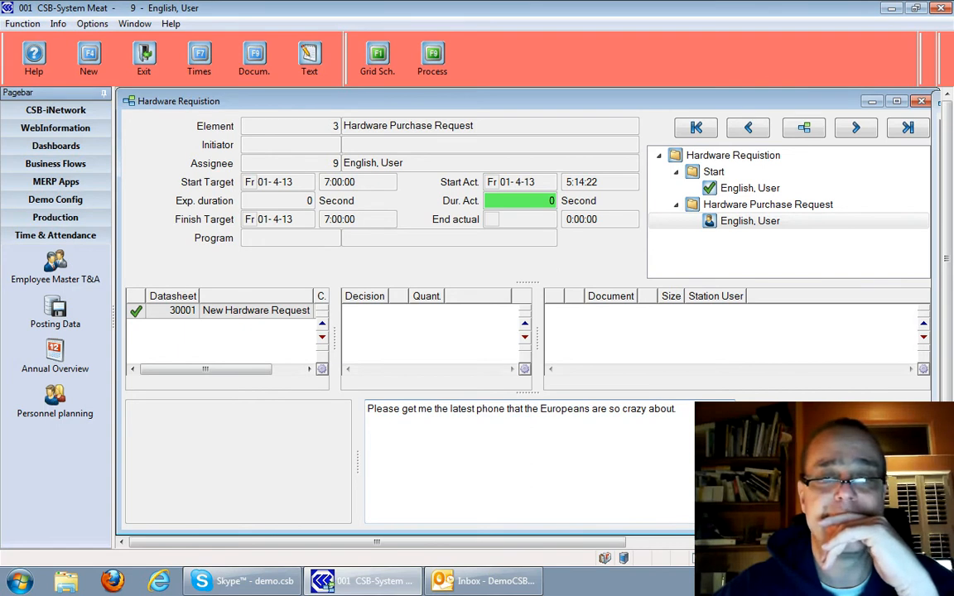
{"action": "key", "text": "Escape"}
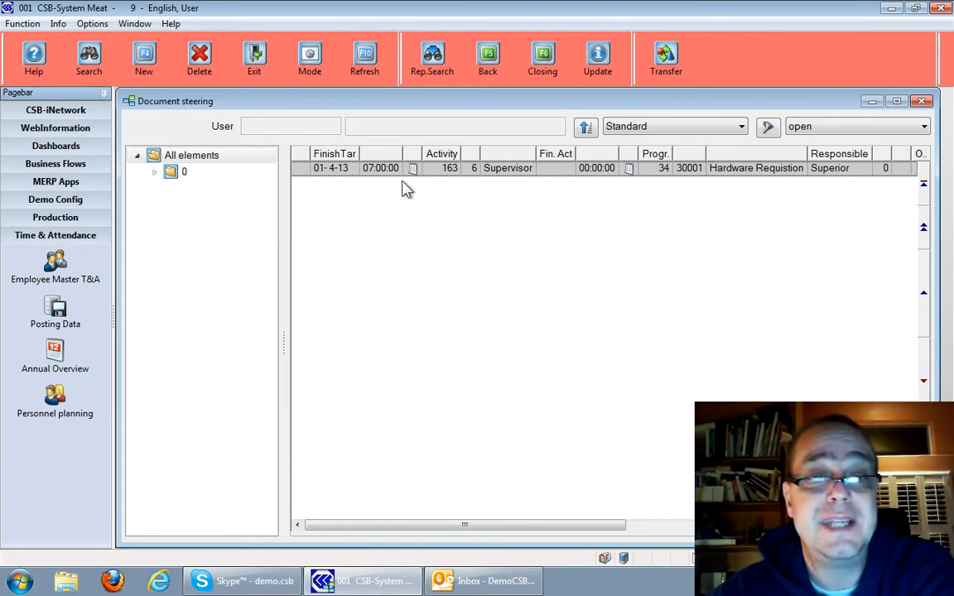
Expand the open elements in the document steering overview and examine the Supervisor activity of the hardware requisition
{"action": "left_click", "coordinate": [155, 172]}
{"action": "left_click", "coordinate": [197, 176]}
{"action": "left_click", "coordinate": [191, 157]}
{"action": "left_click", "coordinate": [362, 173]}
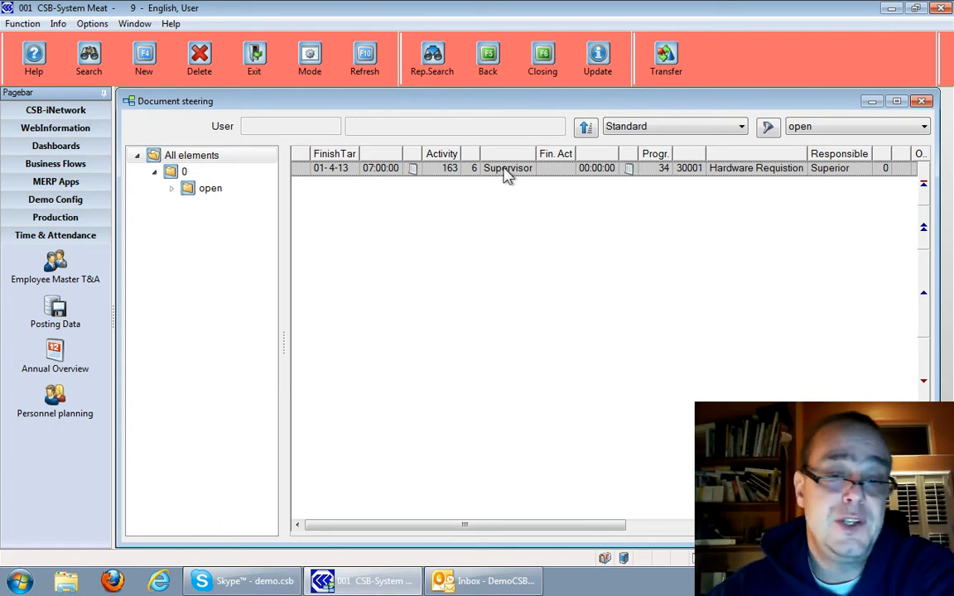
Switch to Outlook and read the two newest workflow update e-mails, checking the product details and the selected decision
{"action": "mouse_move", "coordinate": [484, 581]}
{"action": "left_click", "coordinate": [439, 531]}
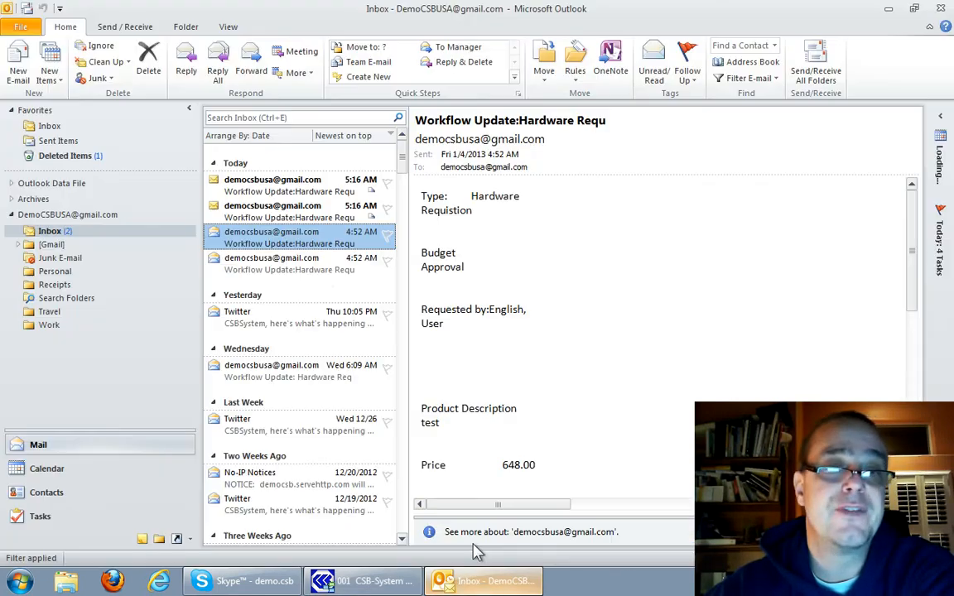
{"action": "left_click", "coordinate": [314, 206]}
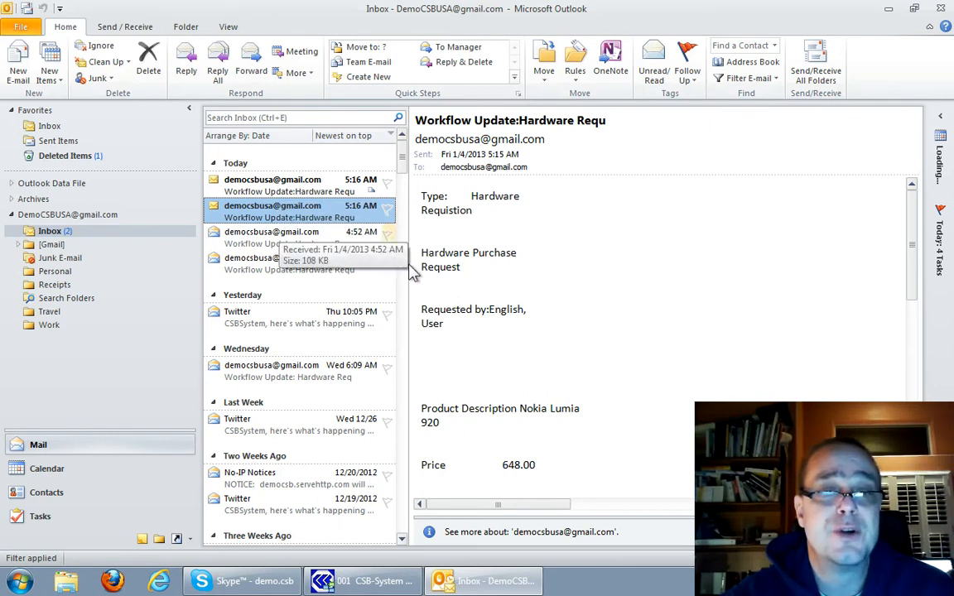
{"action": "left_click", "coordinate": [288, 187]}
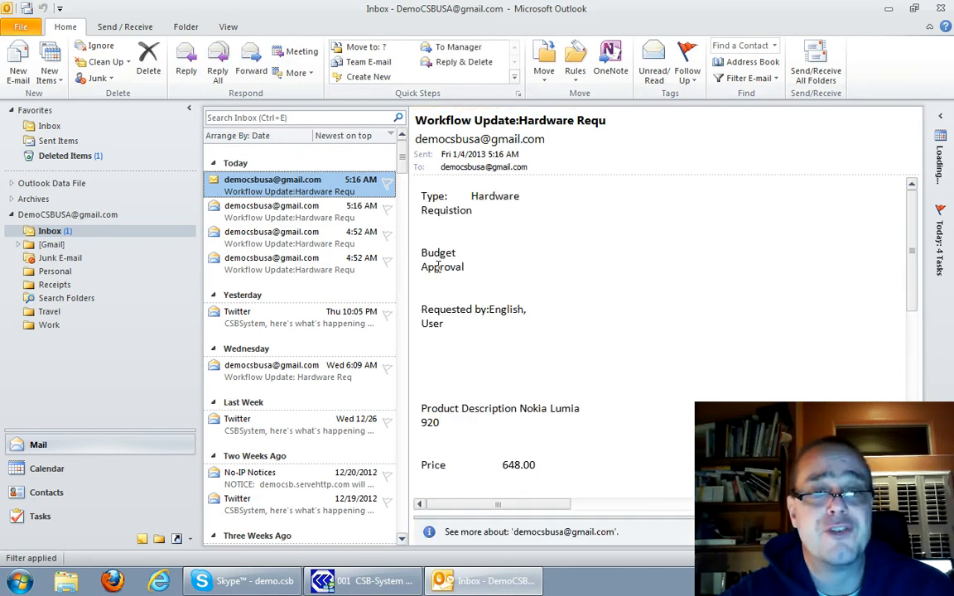
{"action": "scroll", "coordinate": [438, 267], "scroll_direction": "down", "scroll_amount": 2}
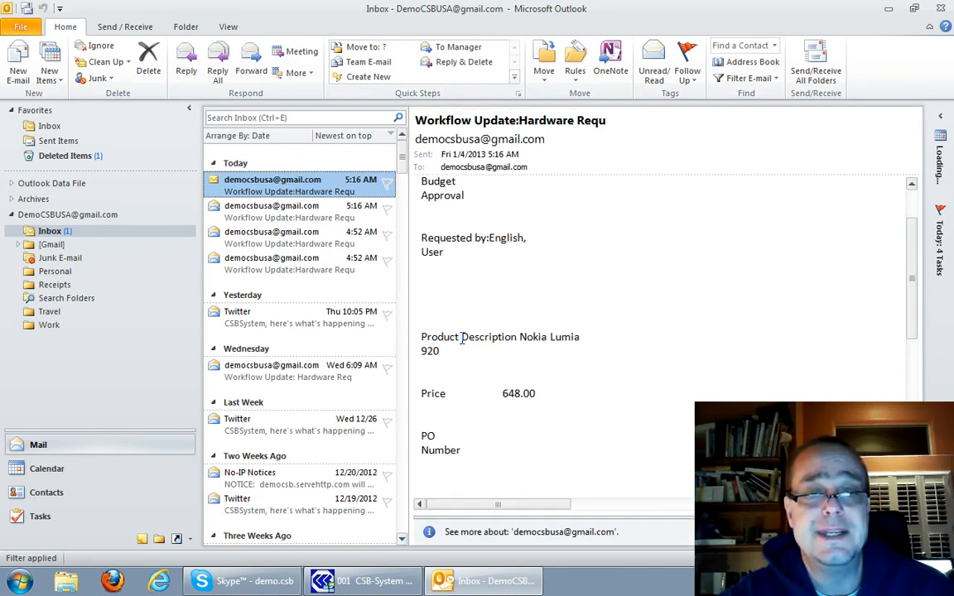
{"action": "scroll", "coordinate": [462, 340], "scroll_direction": "down", "scroll_amount": 9}
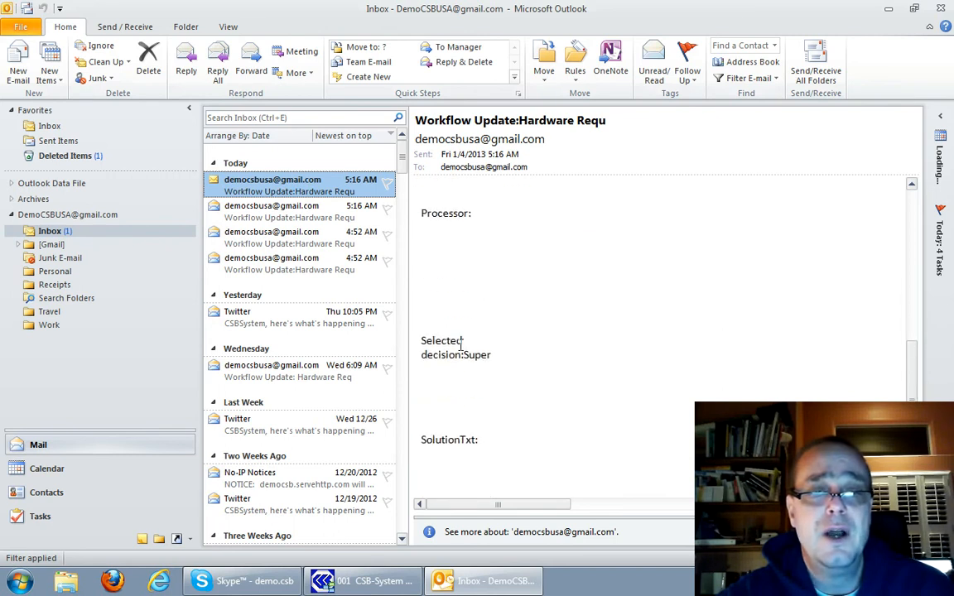
{"action": "scroll", "coordinate": [503, 307], "scroll_direction": "up", "scroll_amount": 5}
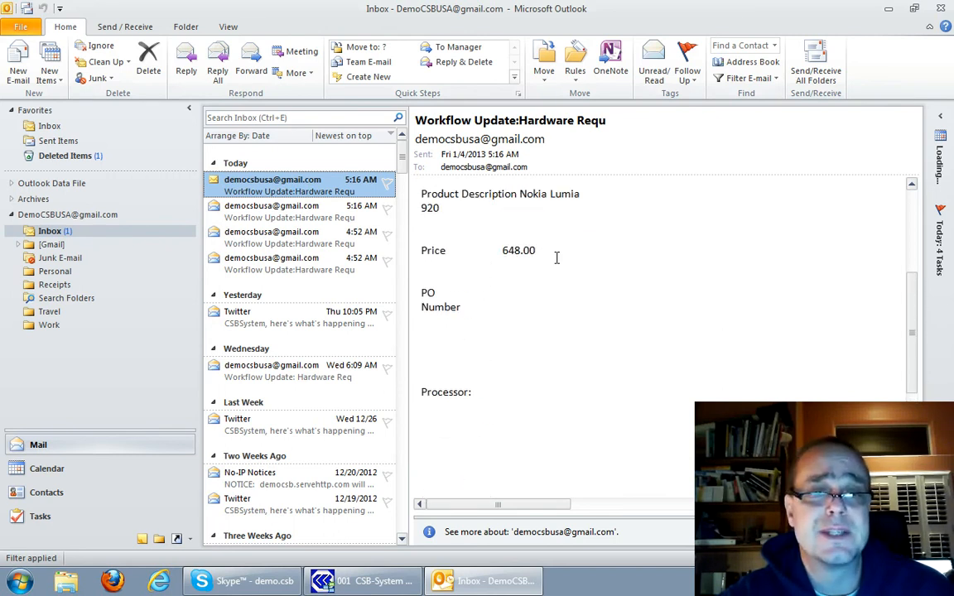
{"action": "scroll", "coordinate": [556, 258], "scroll_direction": "down", "scroll_amount": 5}
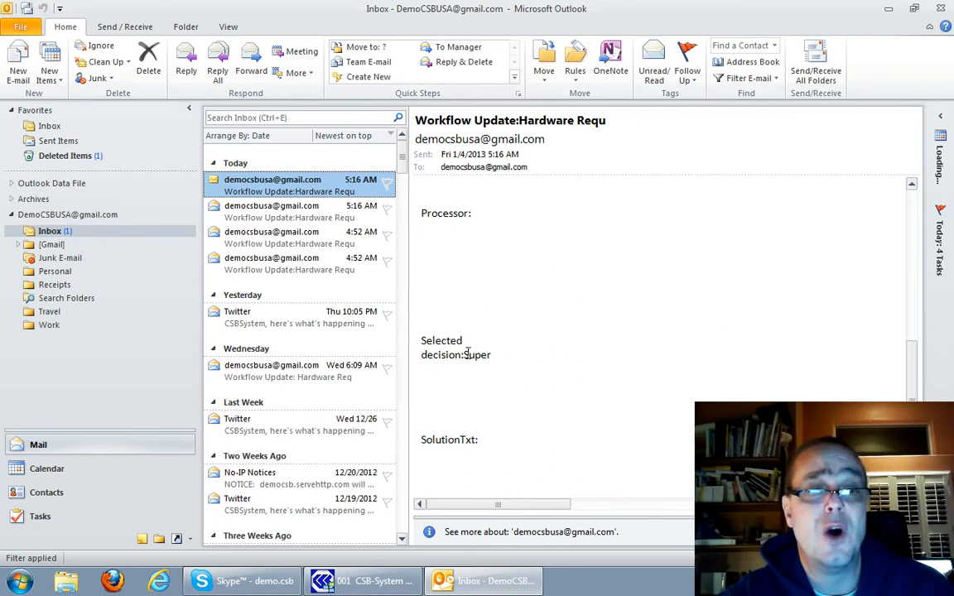
{"action": "left_click", "coordinate": [286, 214]}
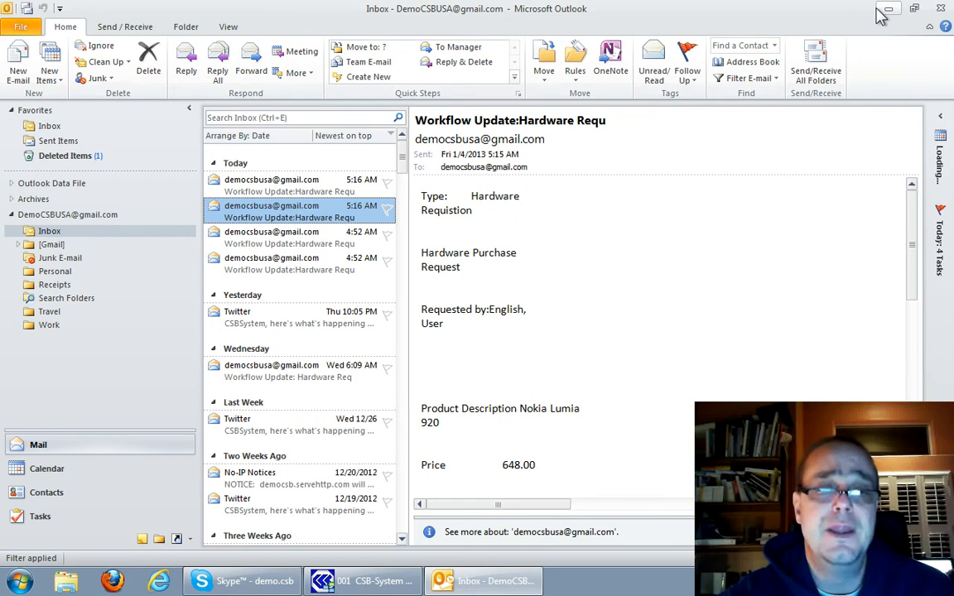
Return to CSB-System and open the requisition's Supervisor element for processing
{"action": "left_click", "coordinate": [522, 579]}
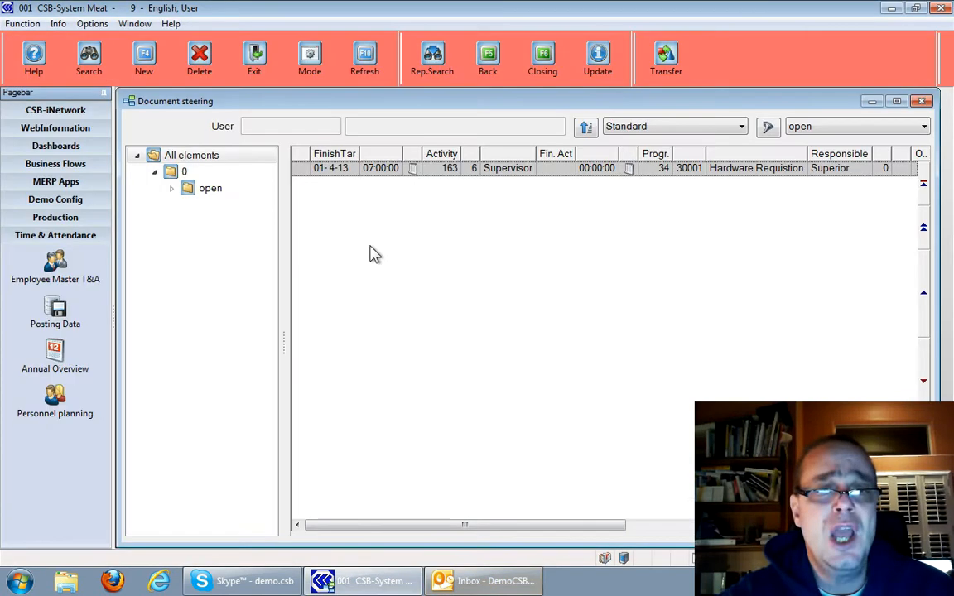
{"action": "double_click", "coordinate": [451, 176]}
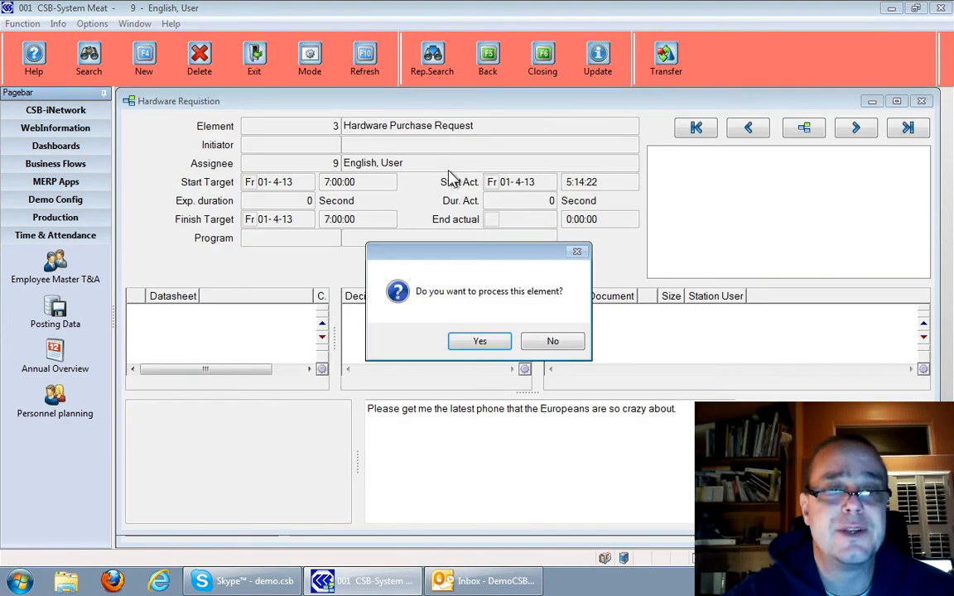
{"action": "left_click", "coordinate": [480, 347]}
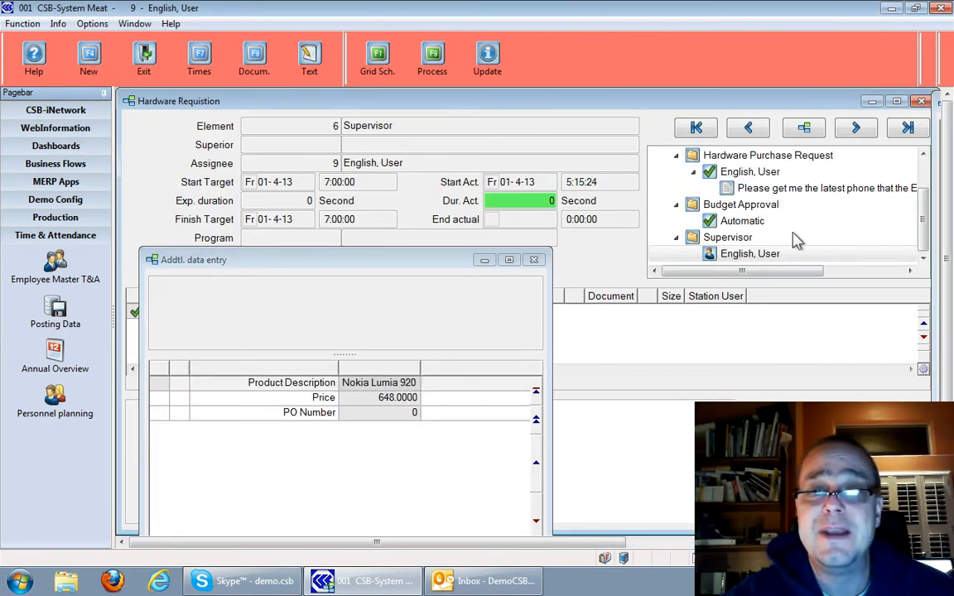
Check the requested phone's additional data, mark the decision as Approved and complete the Supervisor element
{"action": "left_click", "coordinate": [385, 399]}
{"action": "left_click", "coordinate": [374, 414]}
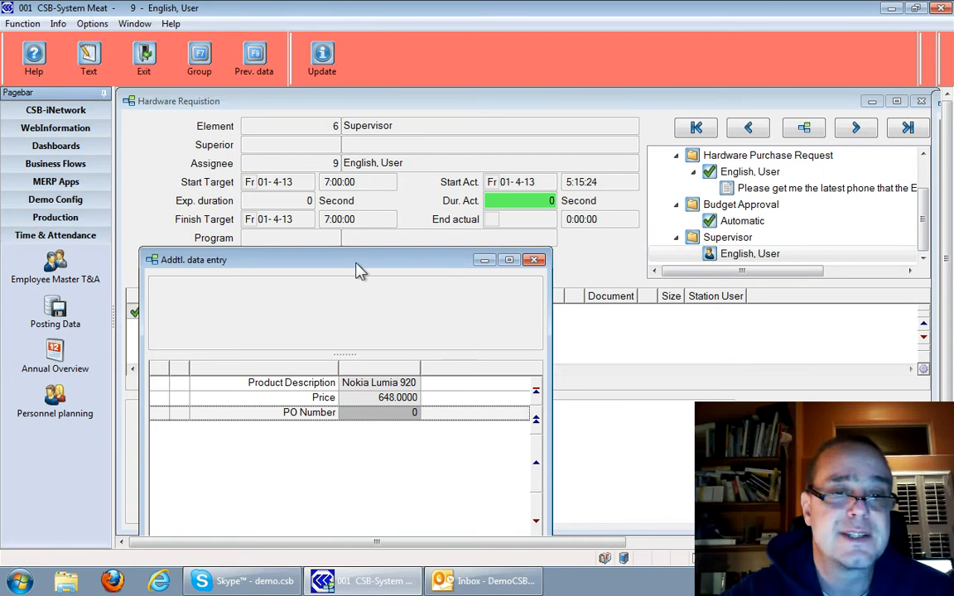
{"action": "left_click_drag", "start_coordinate": [361, 269], "coordinate": [363, 402]}
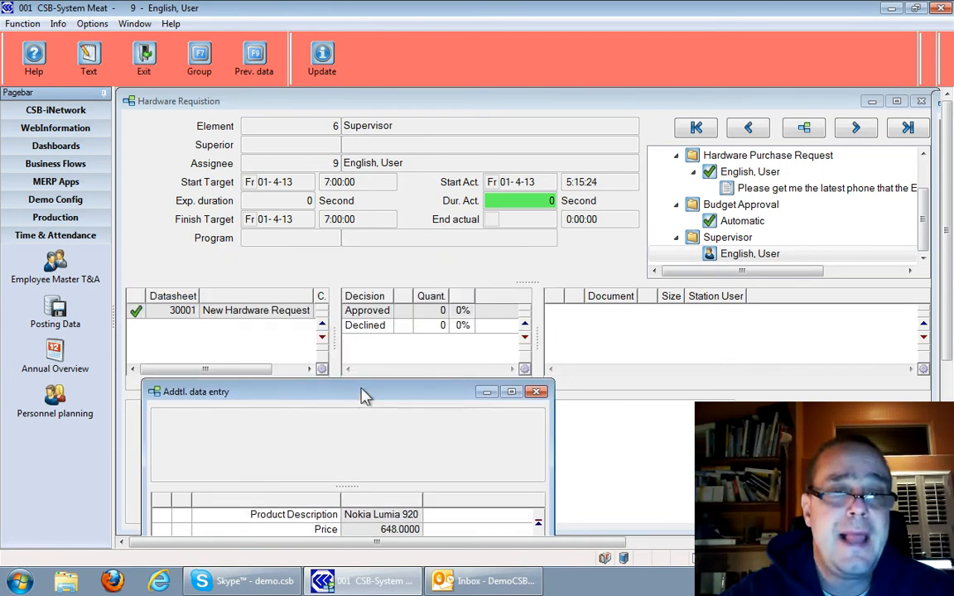
{"action": "left_click", "coordinate": [397, 312]}
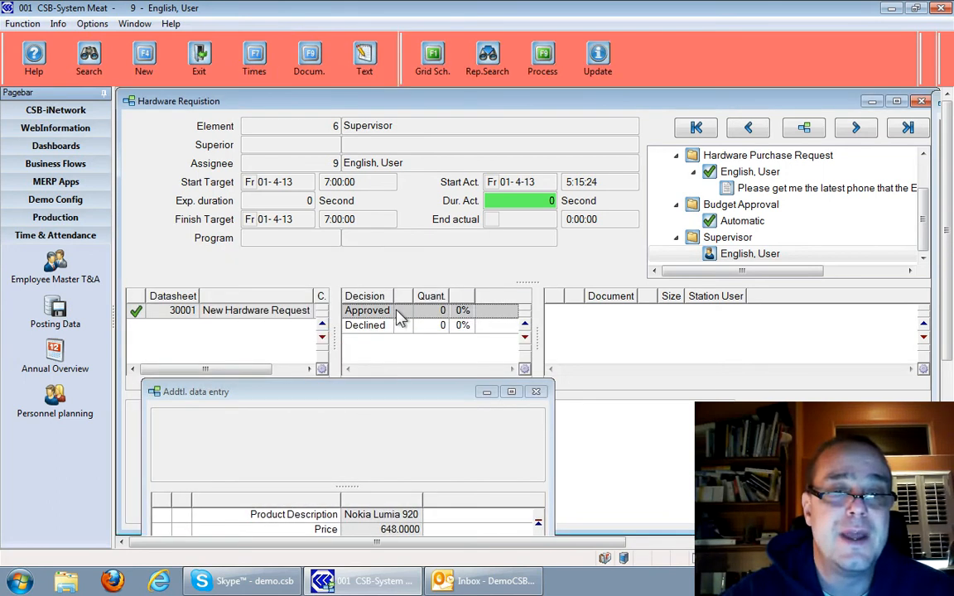
{"action": "left_click", "coordinate": [405, 315]}
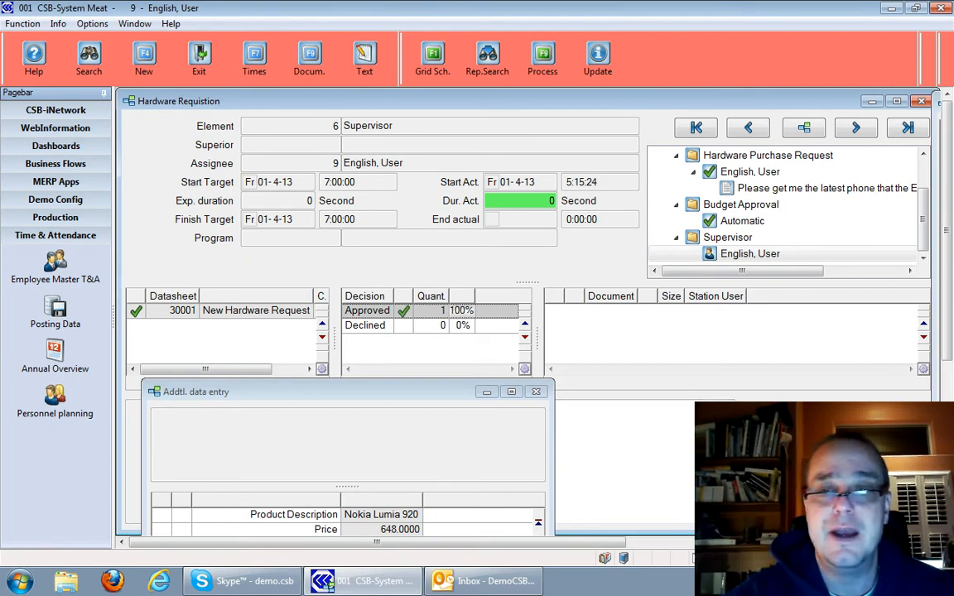
{"action": "key", "text": "Escape"}
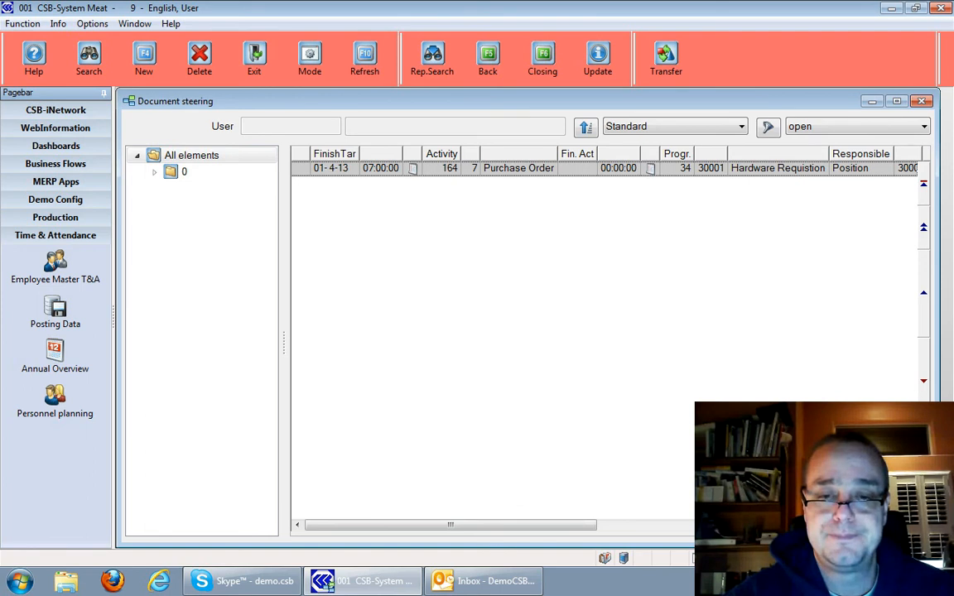
Switch to Outlook and read the three newest workflow update e-mails for the Supervisor and Purchase Order elements
{"action": "left_click", "coordinate": [514, 586]}
{"action": "left_click", "coordinate": [335, 237]}
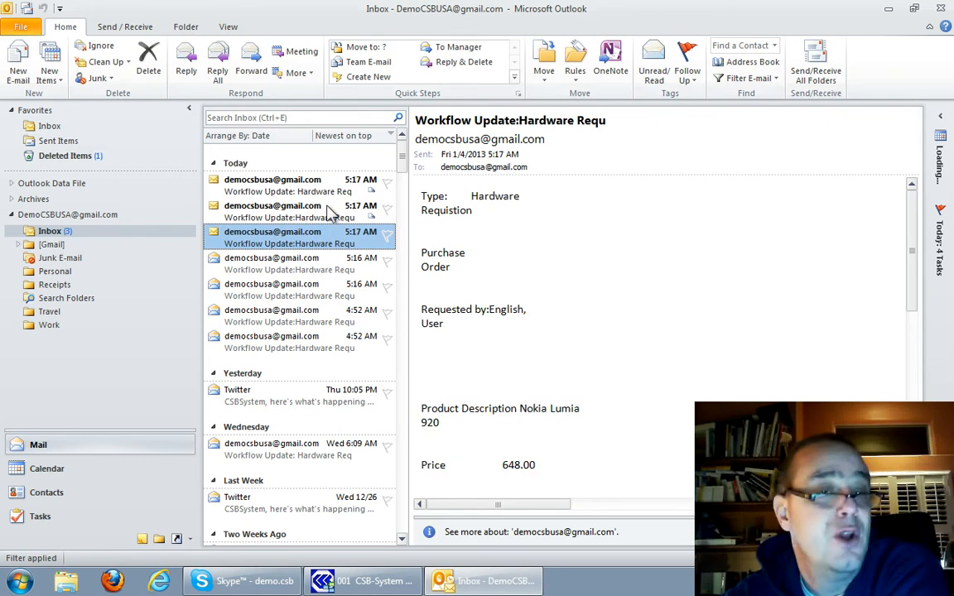
{"action": "left_click", "coordinate": [330, 212]}
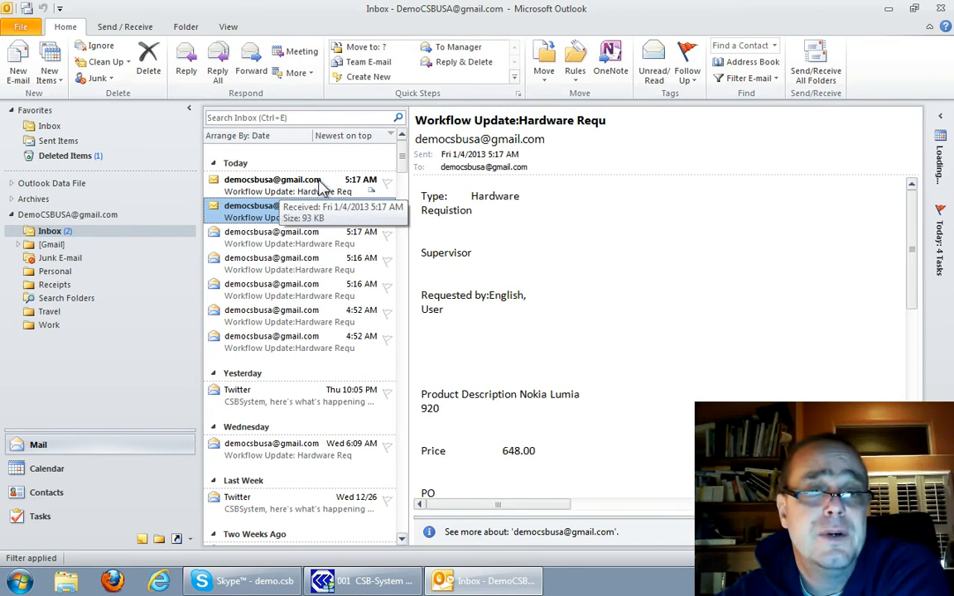
{"action": "left_click", "coordinate": [323, 186]}
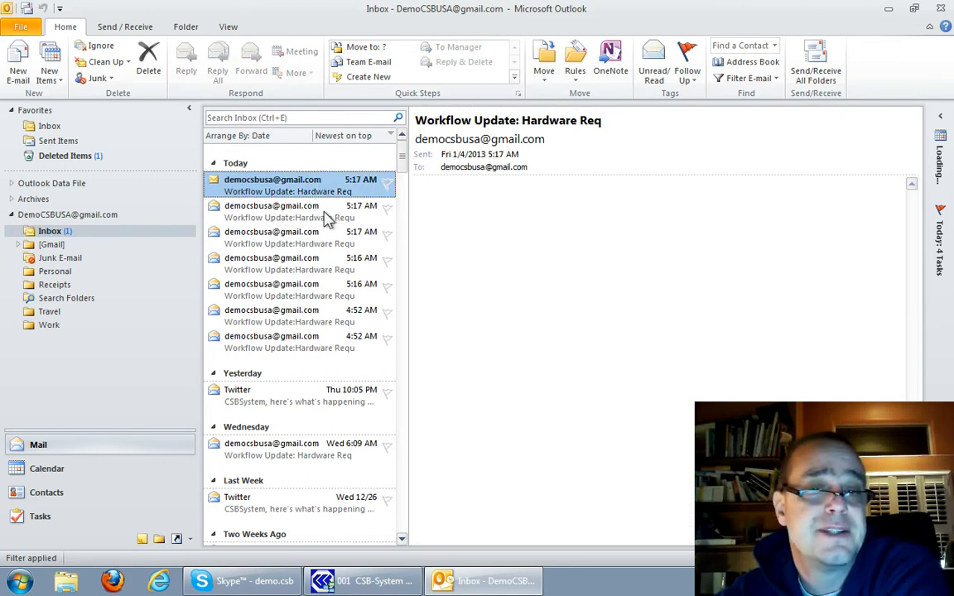
{"action": "left_click", "coordinate": [327, 217]}
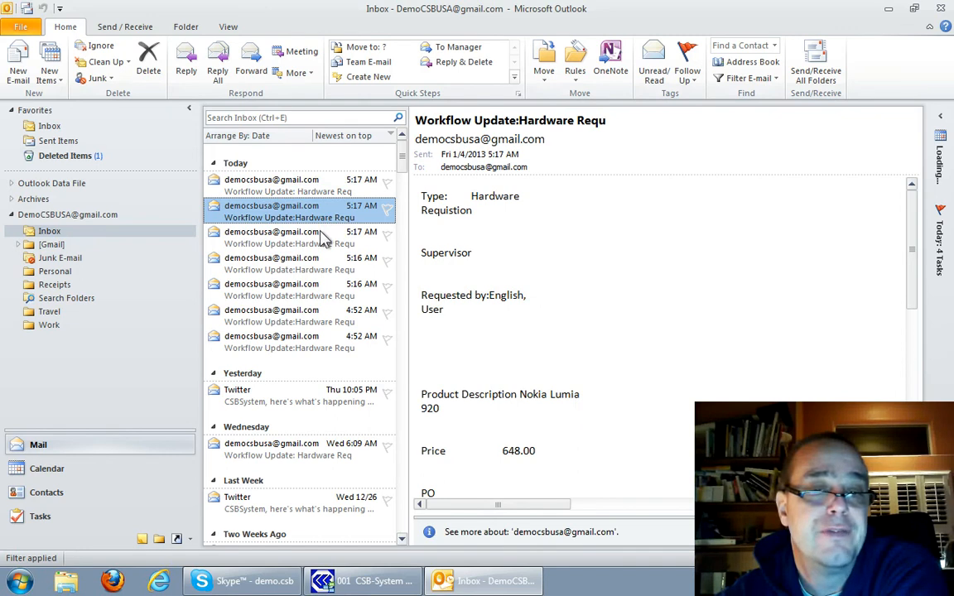
{"action": "left_click", "coordinate": [325, 244]}
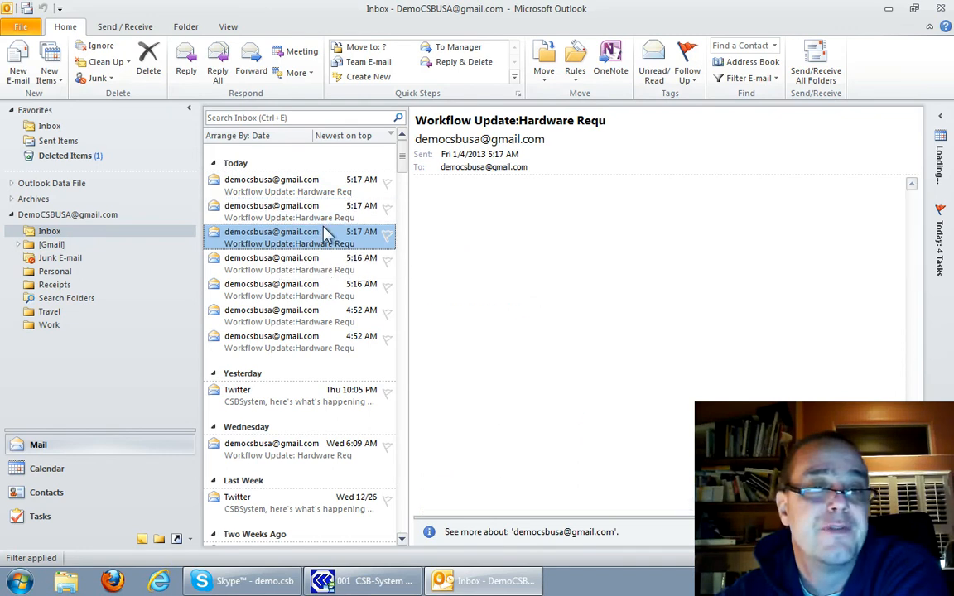
Return to CSB-System, open the Purchase Order element for processing and launch its Order Entry program
{"action": "left_click", "coordinate": [889, 10]}
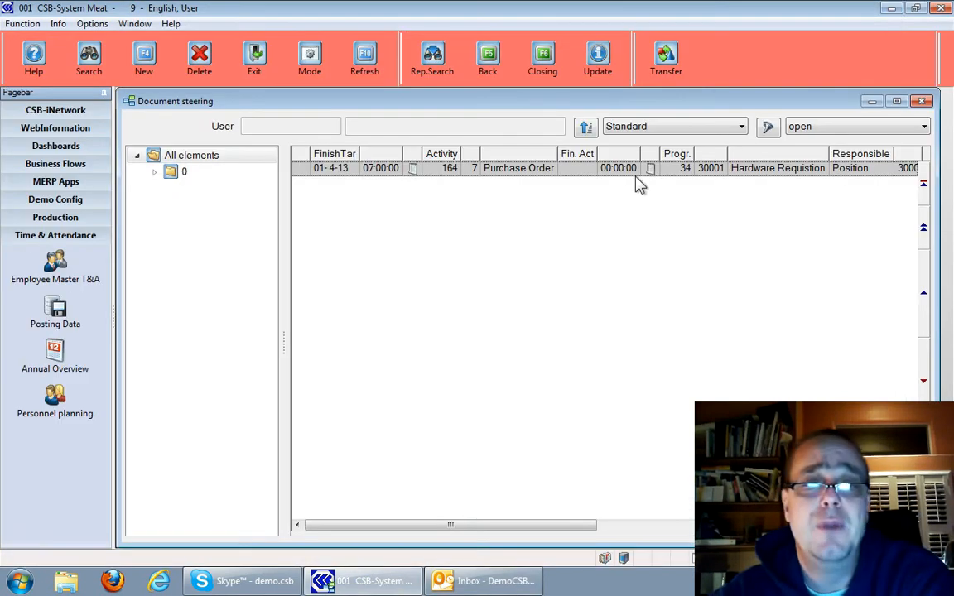
{"action": "double_click", "coordinate": [585, 169]}
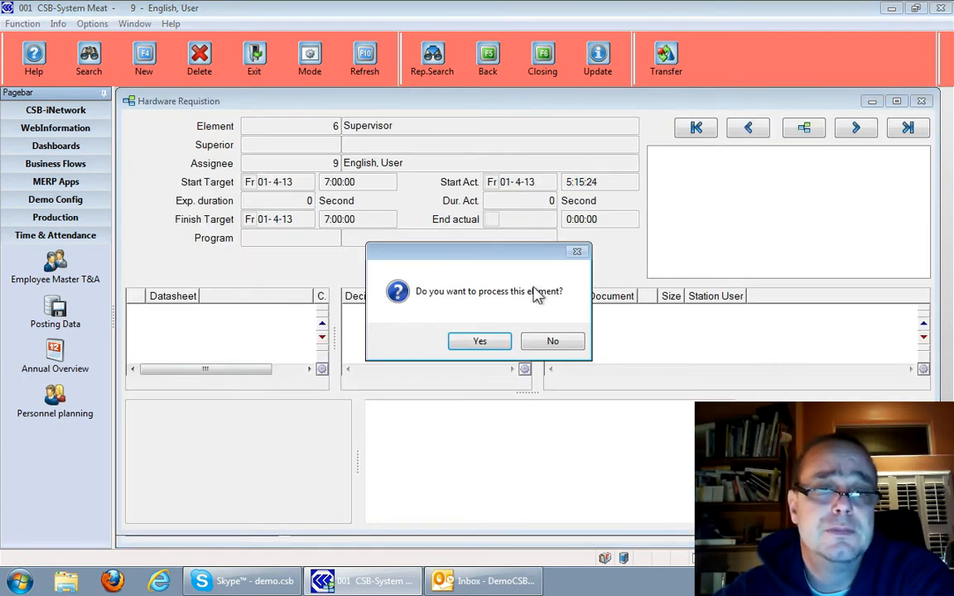
{"action": "left_click", "coordinate": [487, 344]}
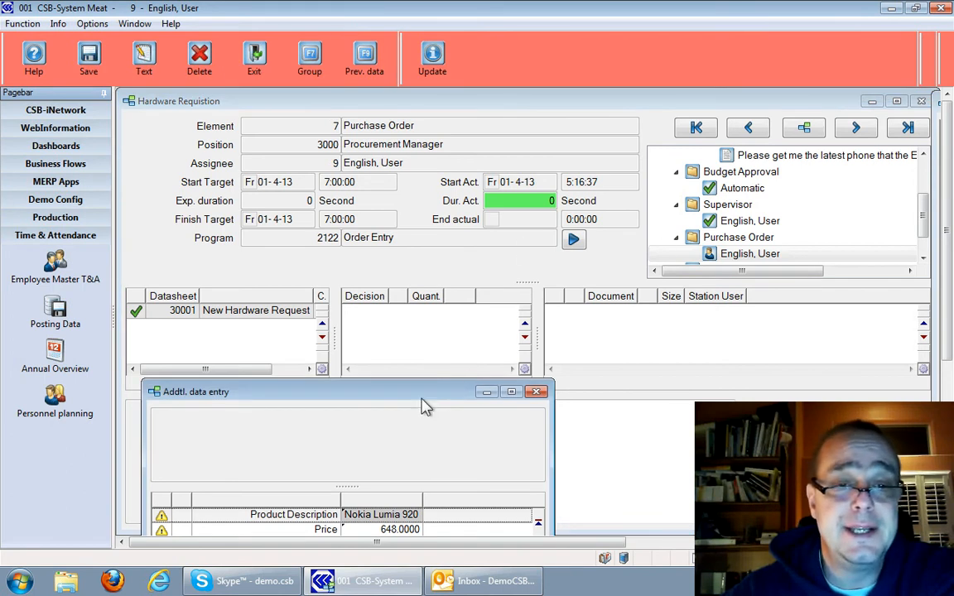
{"action": "left_click_drag", "start_coordinate": [419, 394], "coordinate": [409, 323]}
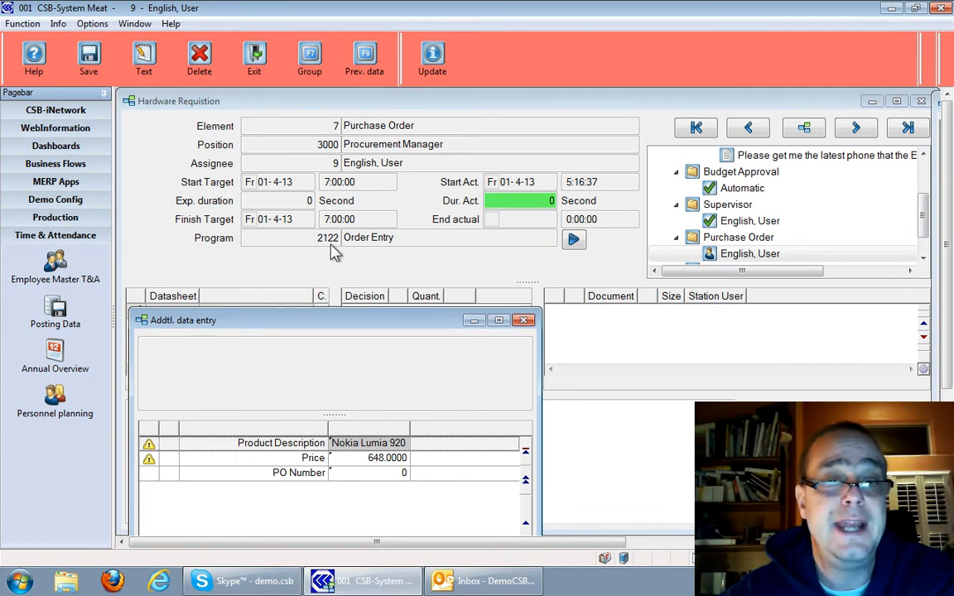
{"action": "left_click", "coordinate": [574, 241]}
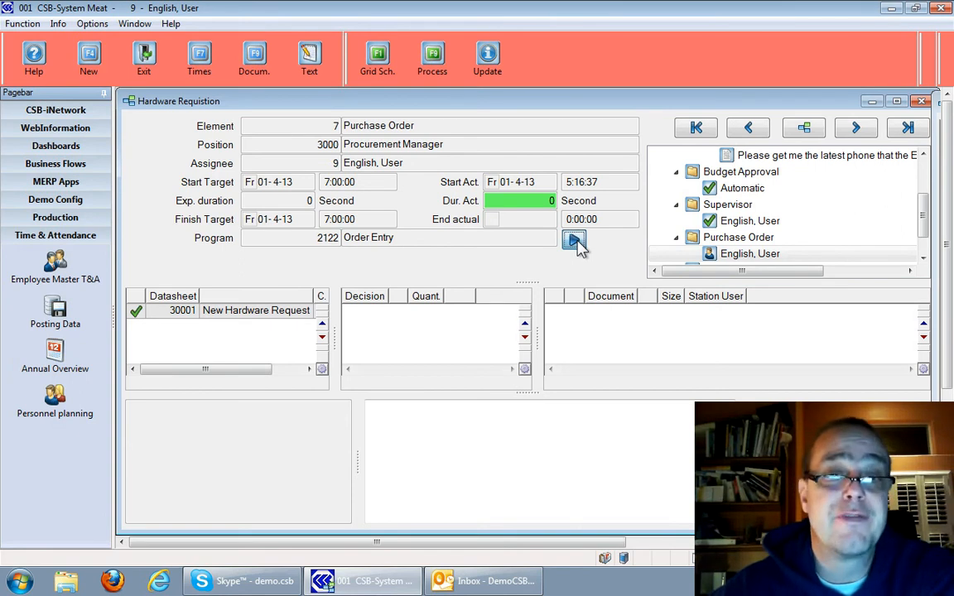
{"action": "left_click", "coordinate": [576, 241]}
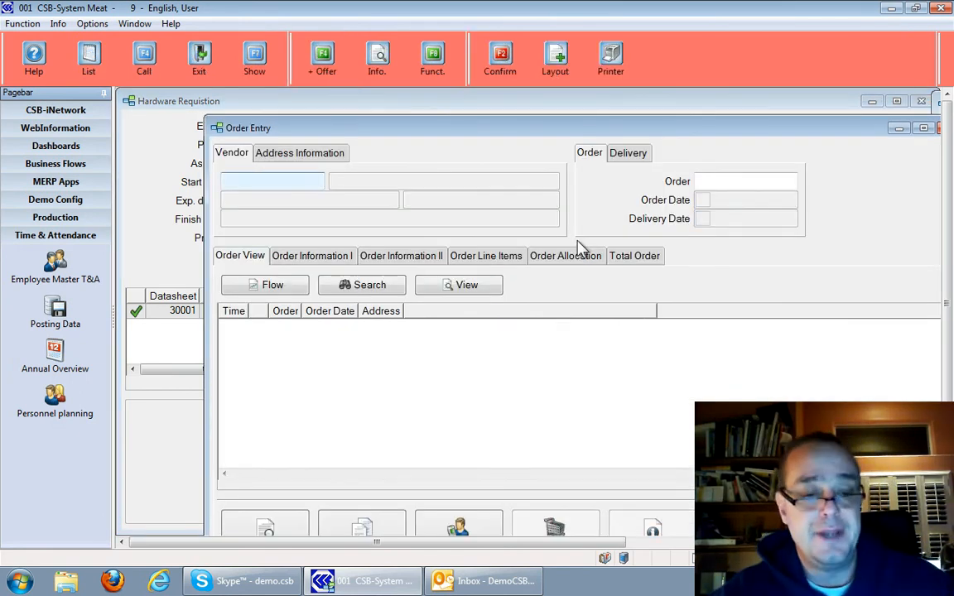
Create a new order for the vendor The RFX Company LTD, keeping the proposed dates, and advance through its header data to the line items
{"action": "key", "text": "F2"}
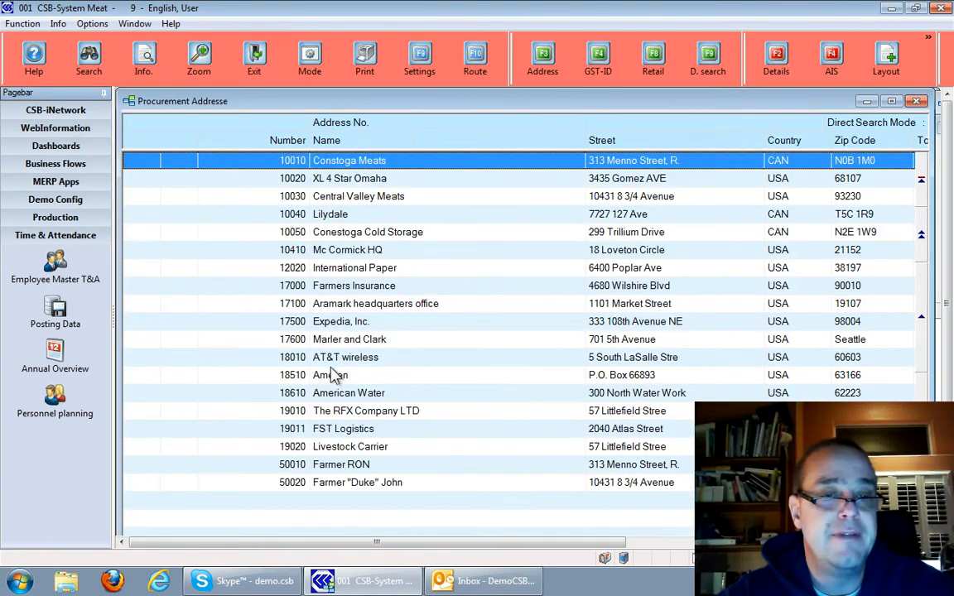
{"action": "double_click", "coordinate": [347, 411]}
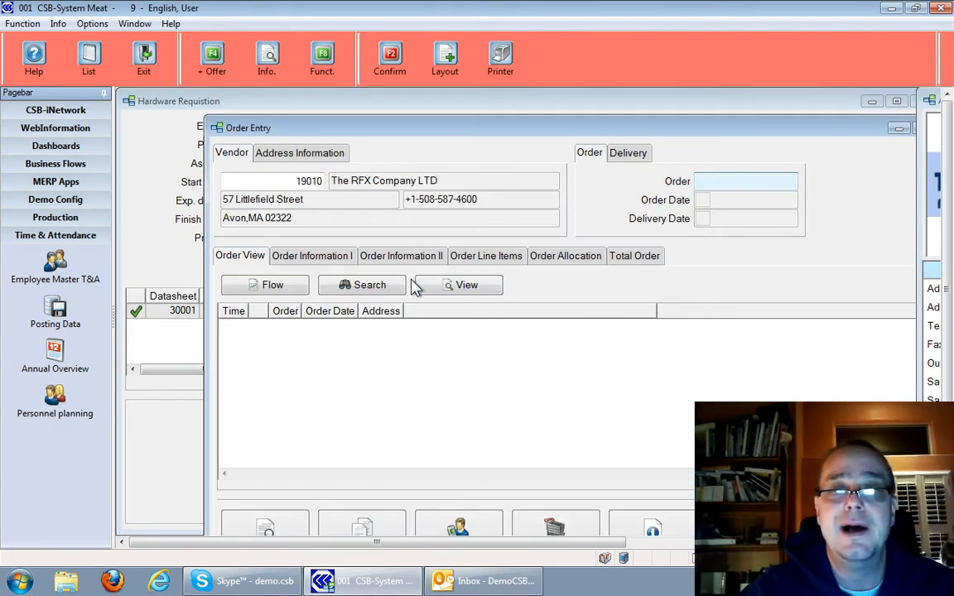
{"action": "key", "text": "Return"}
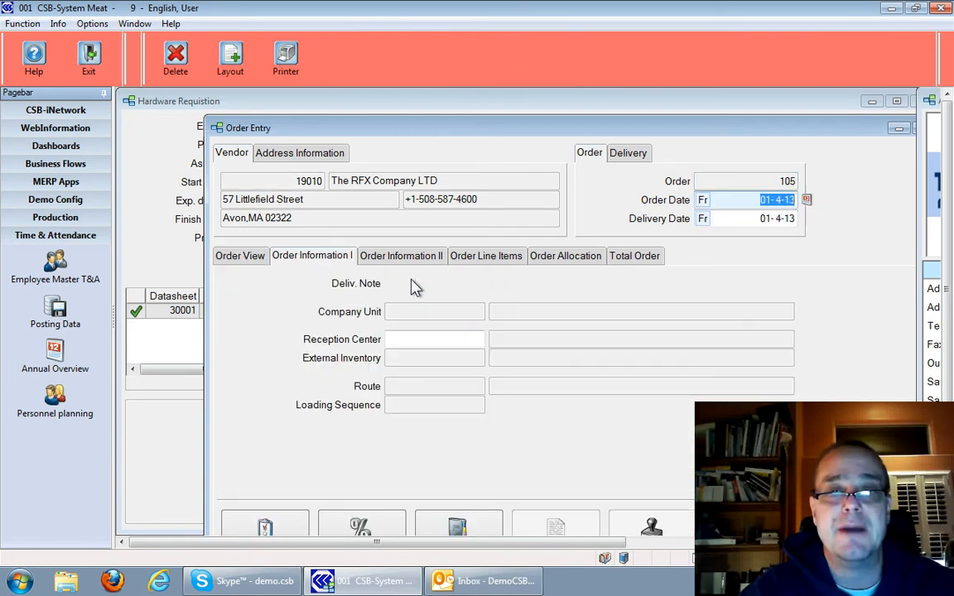
{"action": "key", "text": "Return"}
{"action": "key", "text": "Return"}
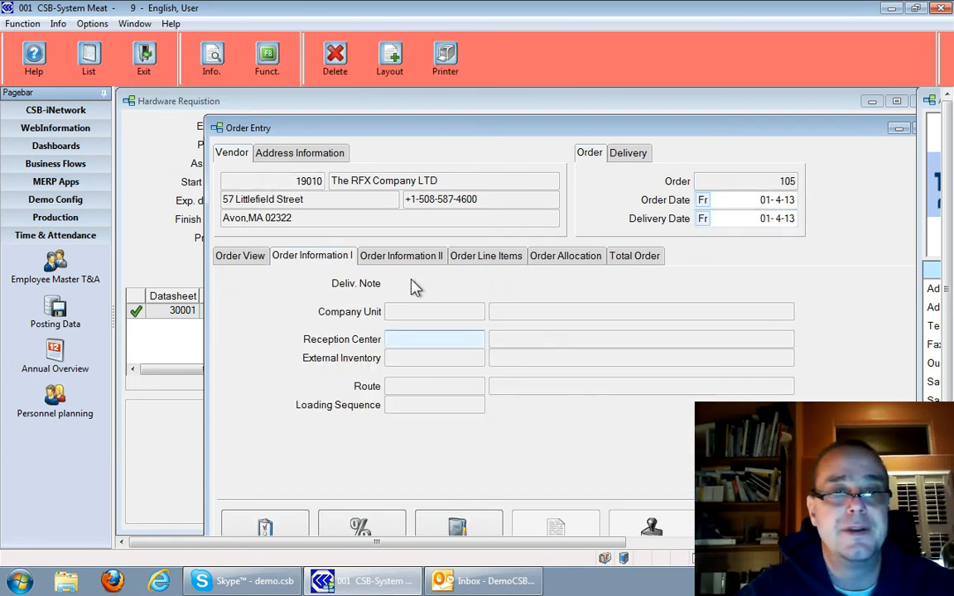
{"action": "key", "text": "Return"}
{"action": "key", "text": "Down"}
{"action": "key", "text": "Return"}
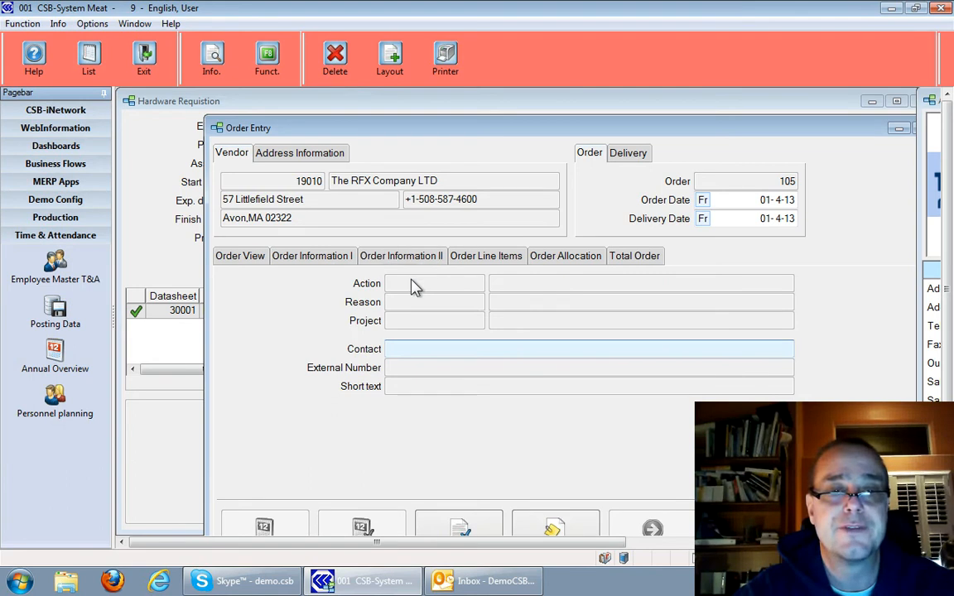
{"action": "key", "text": "Return"}
Choose Misc Purchasing Item from the procurement item list for the order line
{"action": "key", "text": "Return"}
{"action": "key", "text": "Down"}
{"action": "key", "text": "Down"}
{"action": "key", "text": "Down"}
{"action": "key", "text": "Down"}
{"action": "key", "text": "Down"}
{"action": "key", "text": "Down"}
{"action": "key", "text": "Down"}
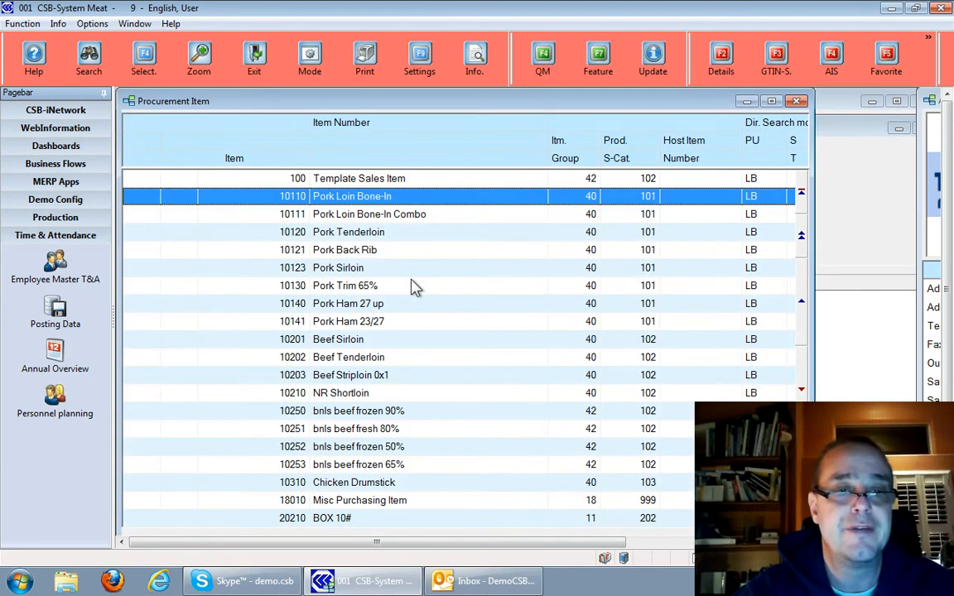
{"action": "key", "text": "Down"}
{"action": "key", "text": "Down"}
{"action": "key", "text": "Down"}
{"action": "key", "text": "Down"}
{"action": "key", "text": "Down"}
{"action": "key", "text": "Down"}
{"action": "key", "text": "Down"}
{"action": "key", "text": "Down"}
{"action": "key", "text": "Down"}
{"action": "key", "text": "Down"}
{"action": "key", "text": "Down"}
{"action": "key", "text": "Return"}
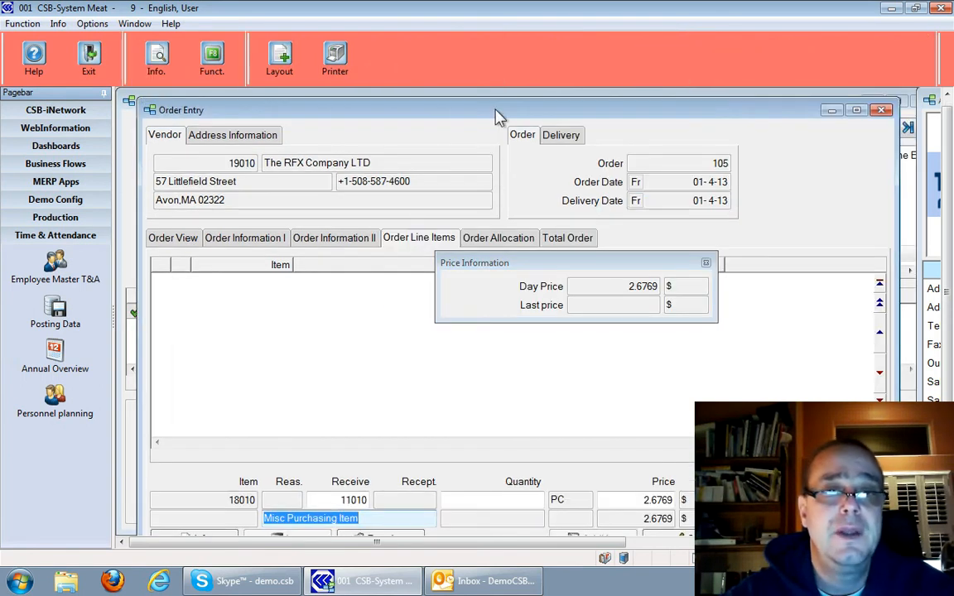
Replace the order line's item description with "Nokia 920"
{"action": "key", "text": "BackSpace"}
{"action": "type", "text": "Nokia 920"}
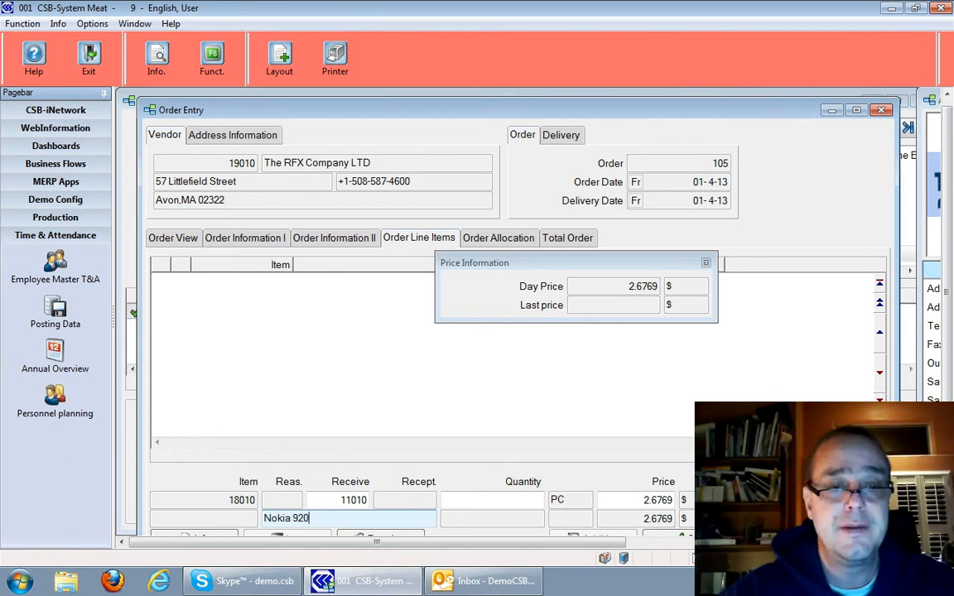
{"action": "key", "text": "Return"}
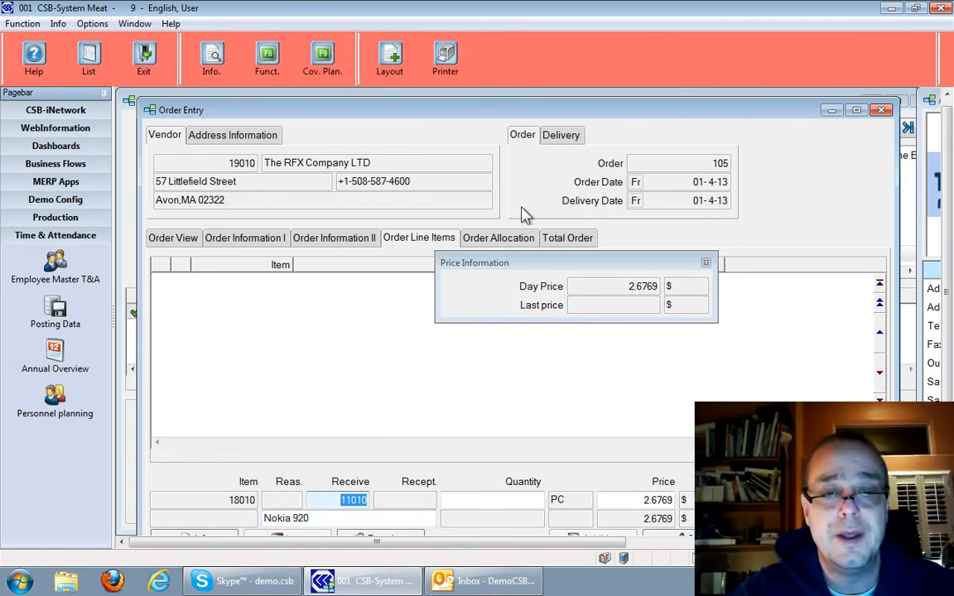
Set the line's quantity to 1 and its price to 648, and add the line to the order
{"action": "key", "text": "Return"}
{"action": "type", "text": "1"}
{"action": "key", "text": "Return"}
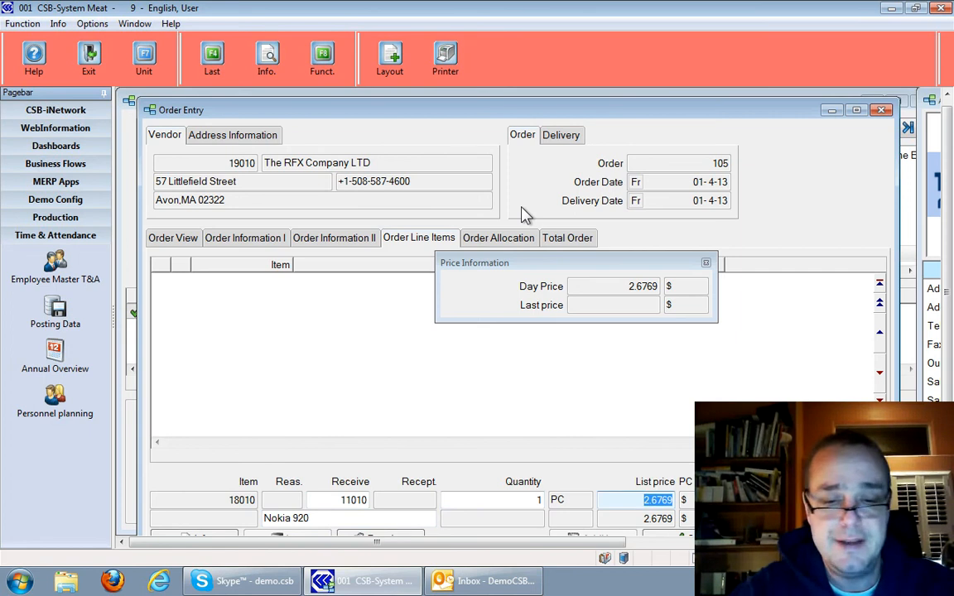
{"action": "type", "text": "648"}
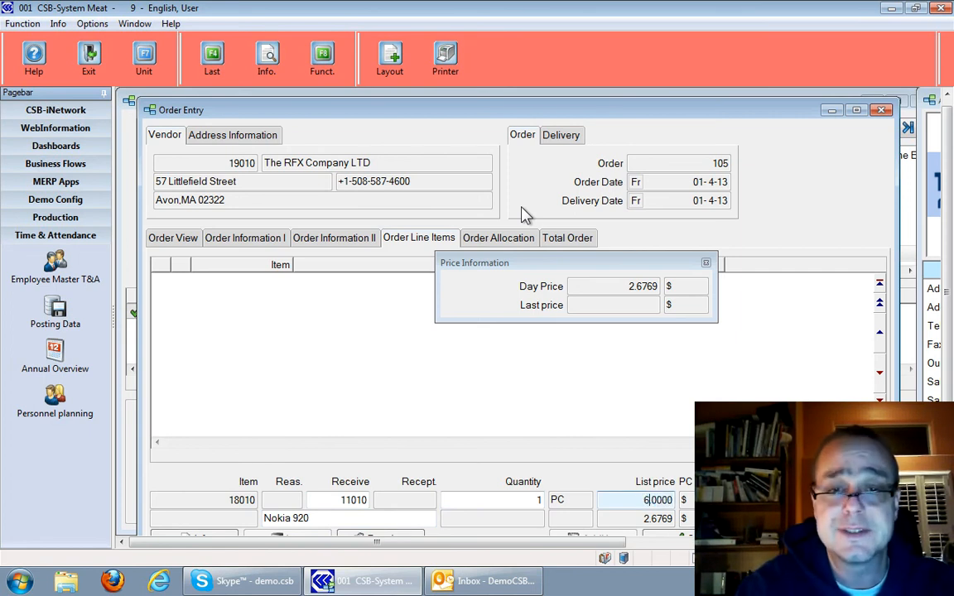
{"action": "key", "text": "Return"}
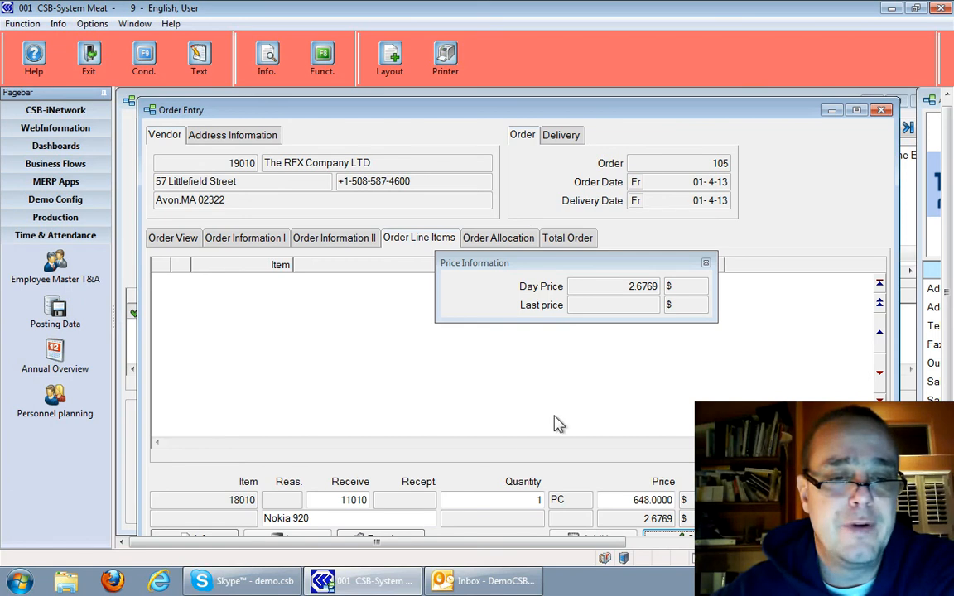
{"action": "double_click", "coordinate": [535, 111]}
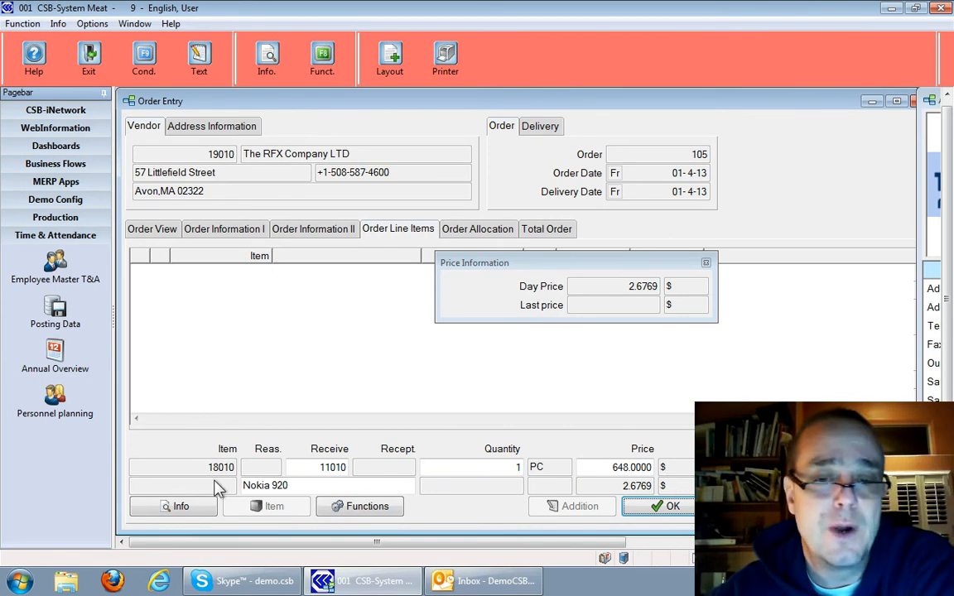
{"action": "left_click", "coordinate": [684, 512]}
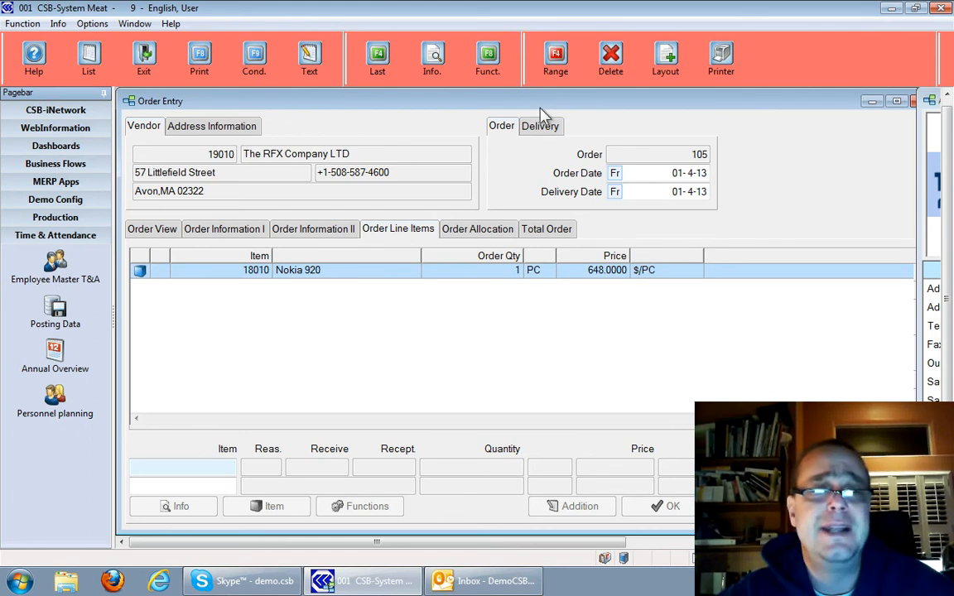
Leave order entry, check the PO number in the additional data and complete the Purchase Order element
{"action": "key", "text": "Escape"}
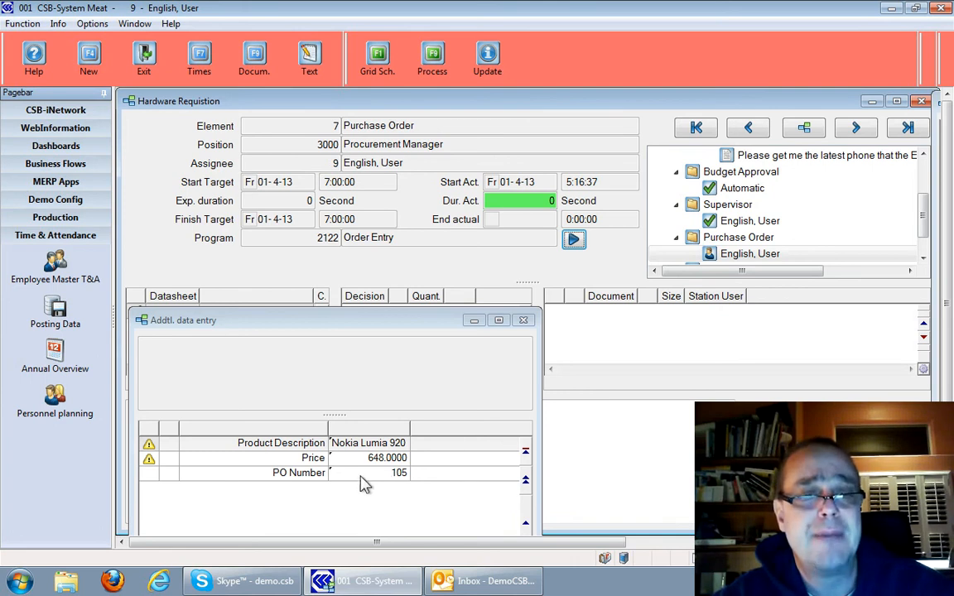
{"action": "left_click", "coordinate": [324, 322]}
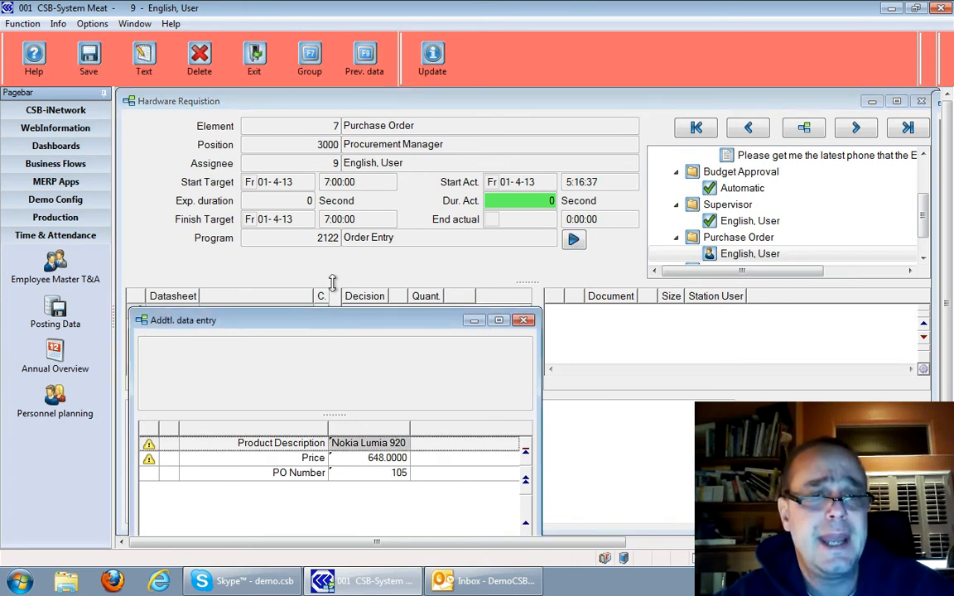
{"action": "left_click_drag", "start_coordinate": [357, 327], "coordinate": [358, 302]}
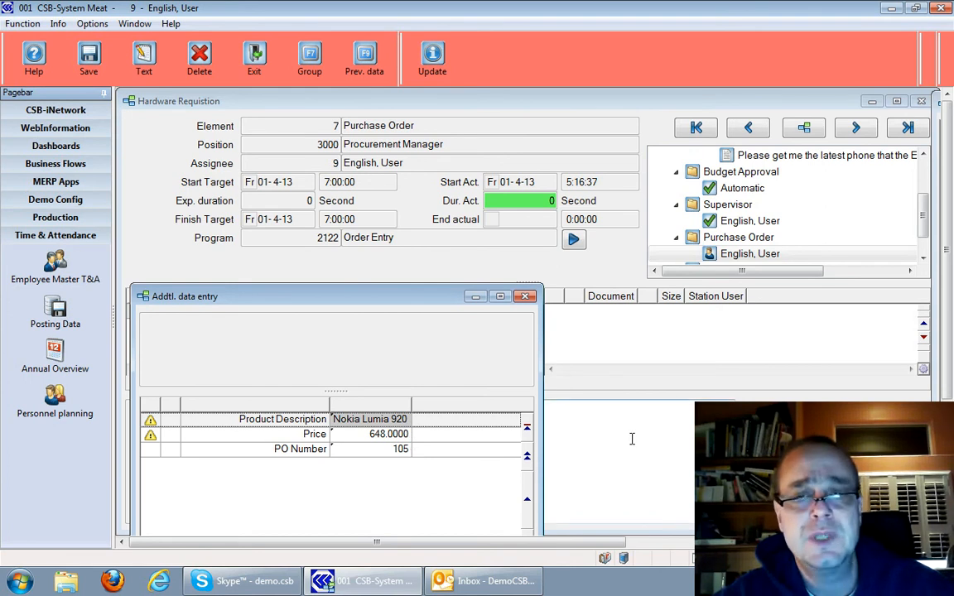
{"action": "key", "text": "Escape"}
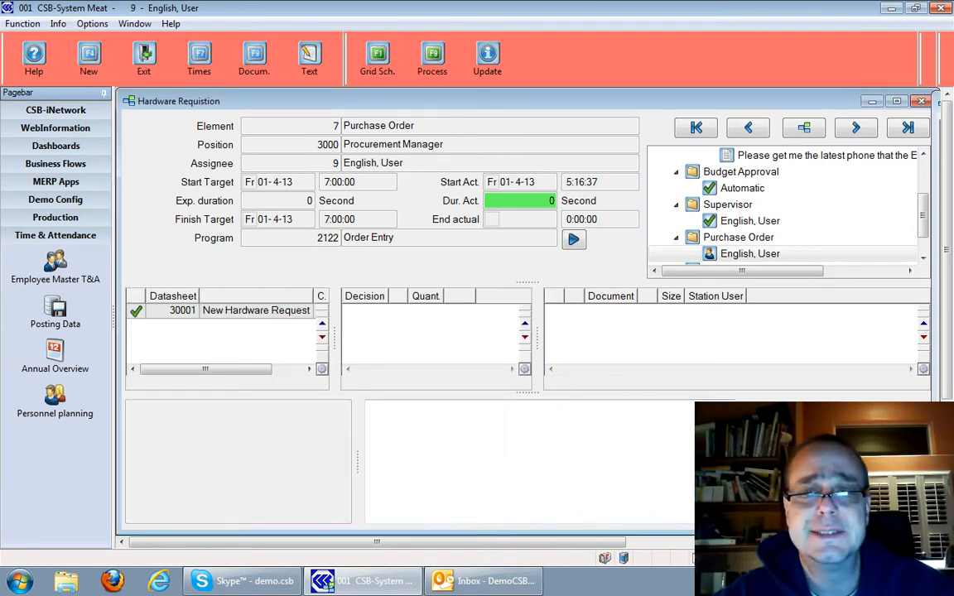
{"action": "key", "text": "Escape"}
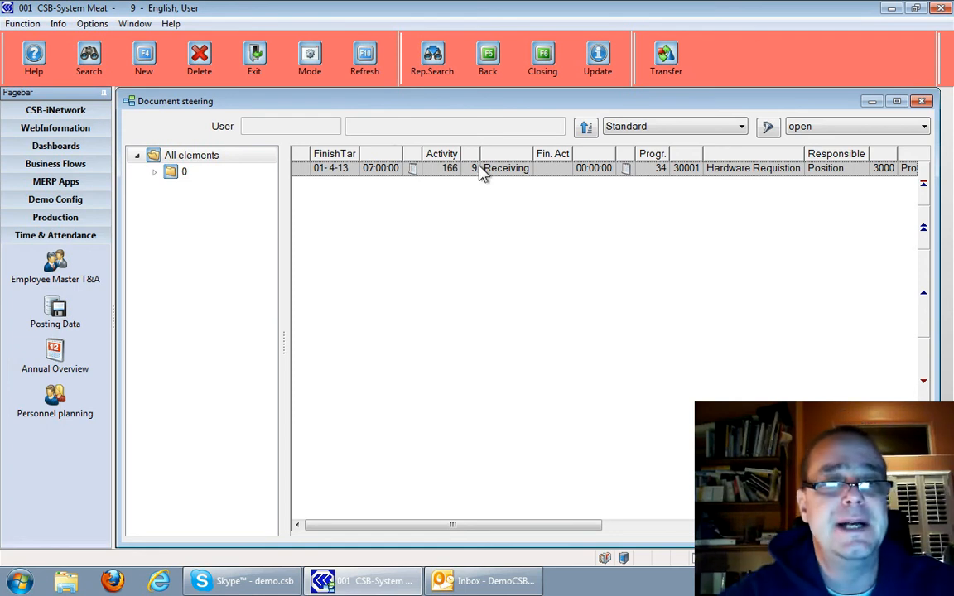
Leave document steering and open the Receiving program with the program number 2123, leaving the vendor unselected
{"action": "key", "text": "Escape"}
{"action": "key", "text": "Escape"}
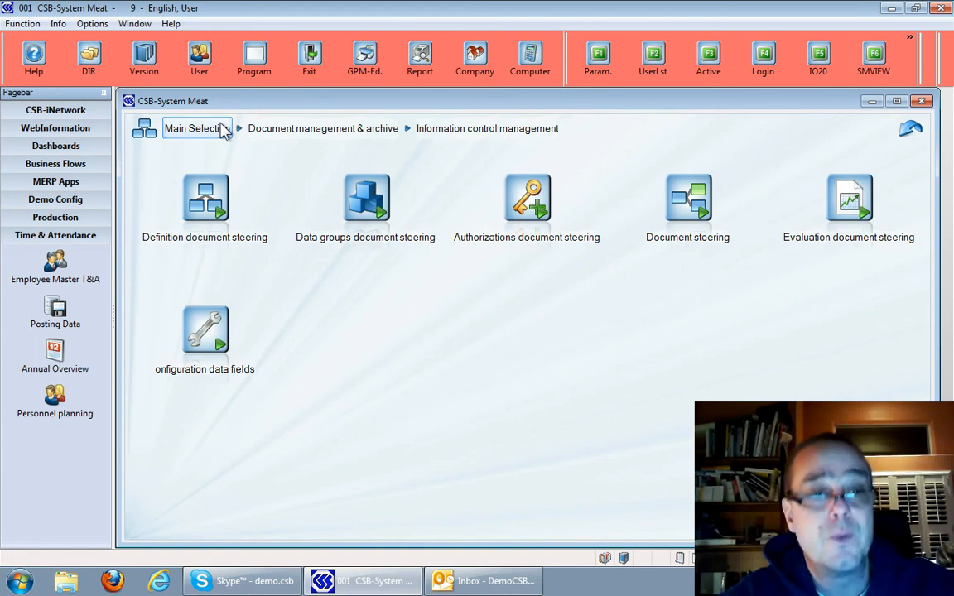
{"action": "type", "text": "2123"}
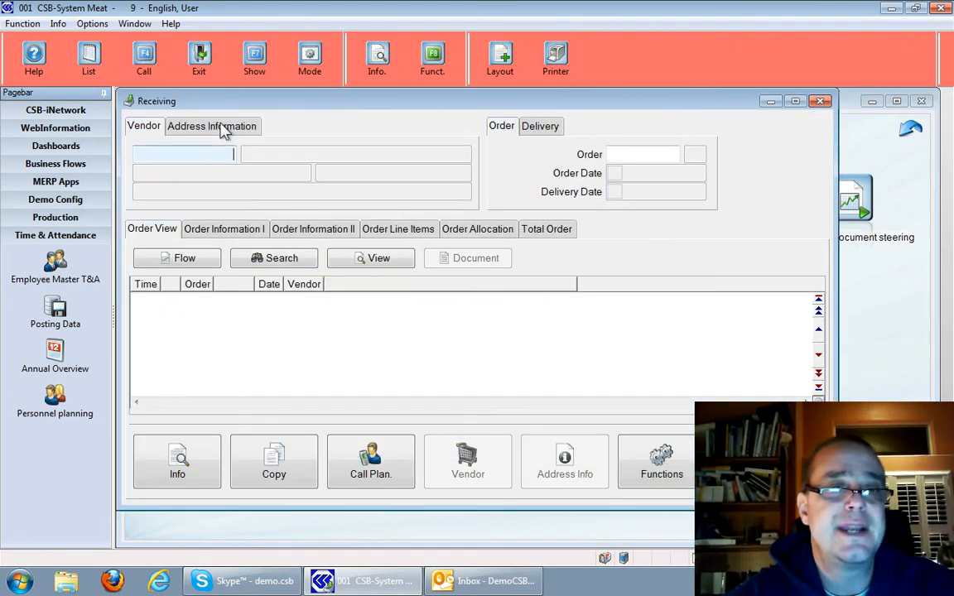
{"action": "double_click", "coordinate": [214, 149]}
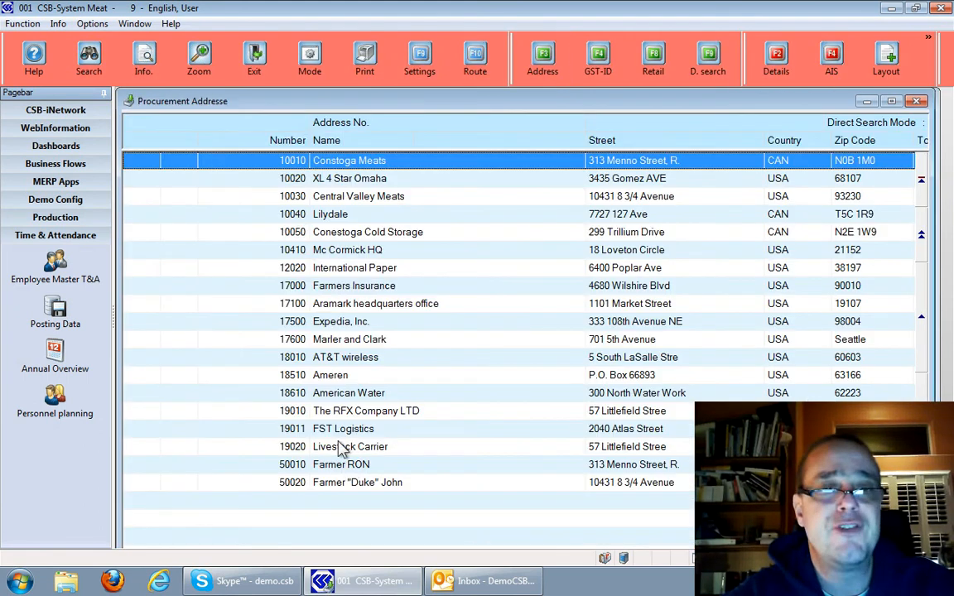
{"action": "key", "text": "Escape"}
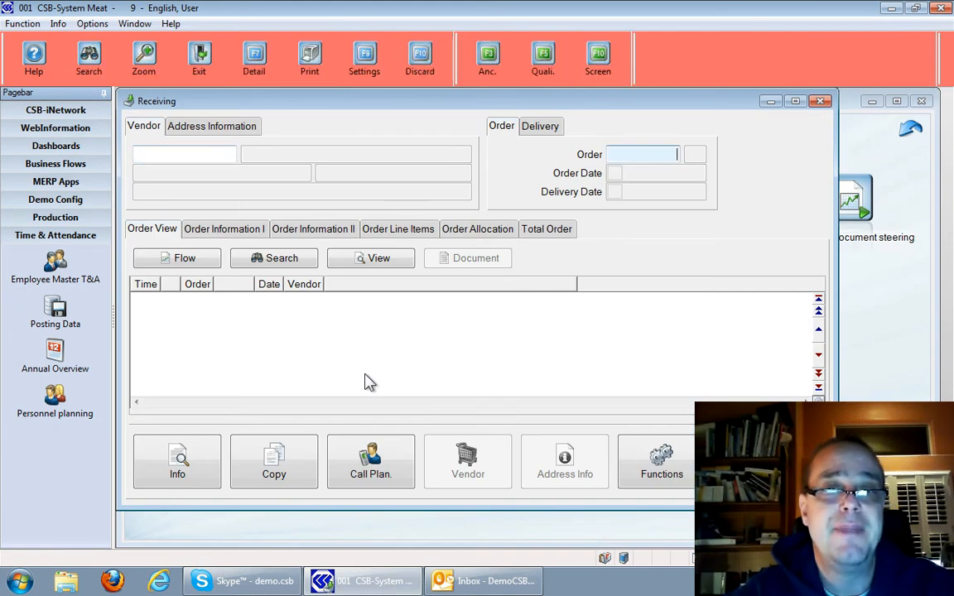
Load The RFX Company LTD's procurement order 105 for receiving and accept its dates and delivery note
{"action": "key", "text": "F2"}
{"action": "key", "text": "Down"}
{"action": "key", "text": "Down"}
{"action": "key", "text": "Down"}
{"action": "key", "text": "Down"}
{"action": "key", "text": "Down"}
{"action": "key", "text": "Down"}
{"action": "key", "text": "Down"}
{"action": "key", "text": "Down"}
{"action": "key", "text": "Down"}
{"action": "key", "text": "Down"}
{"action": "key", "text": "Down"}
{"action": "key", "text": "Down"}
{"action": "key", "text": "Down"}
{"action": "key", "text": "Down"}
{"action": "key", "text": "Down"}
{"action": "key", "text": "Down"}
{"action": "key", "text": "Down"}
{"action": "key", "text": "Down"}
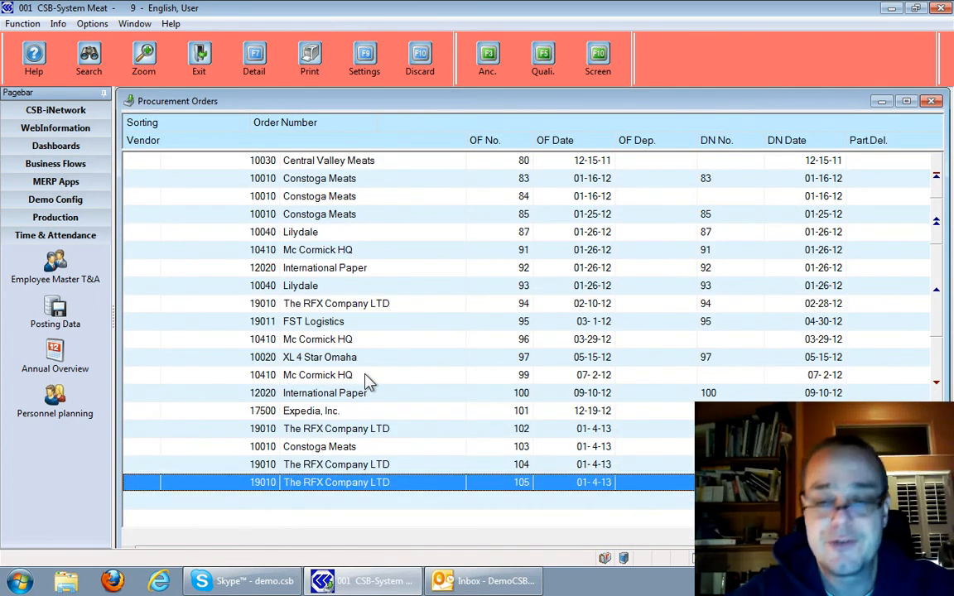
{"action": "key", "text": "Return"}
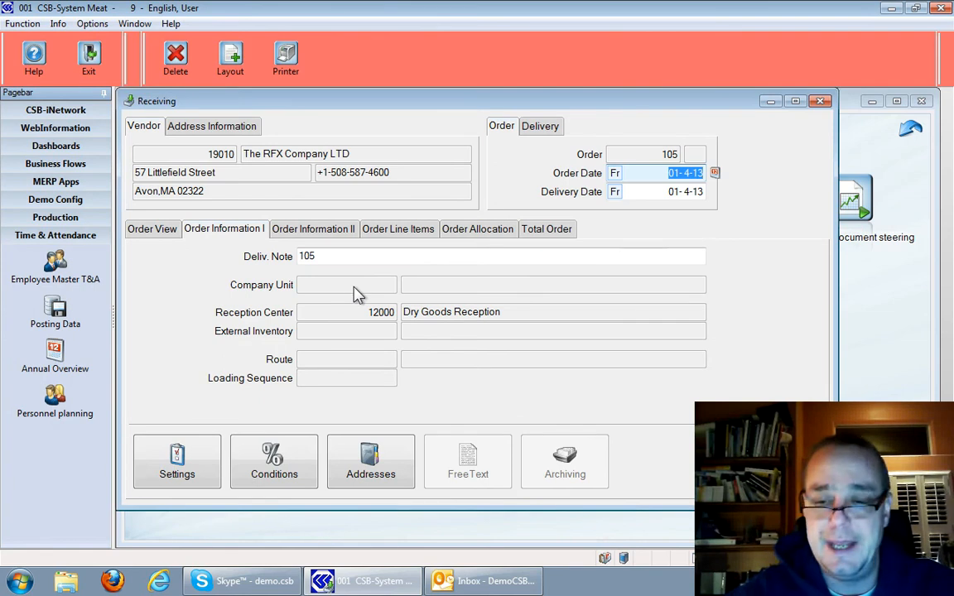
{"action": "key", "text": "Tab"}
{"action": "key", "text": "Tab"}
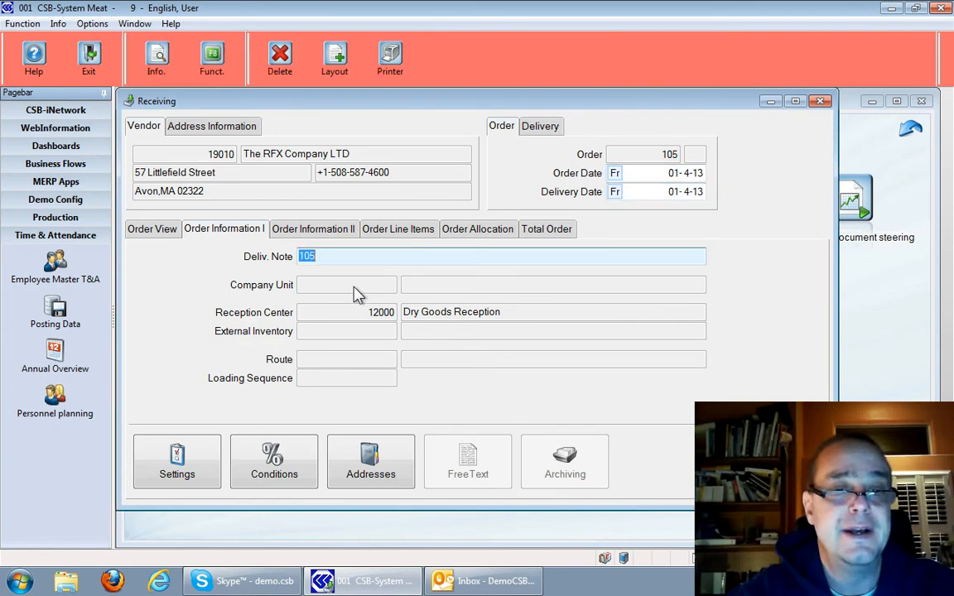
{"action": "key", "text": "Return"}
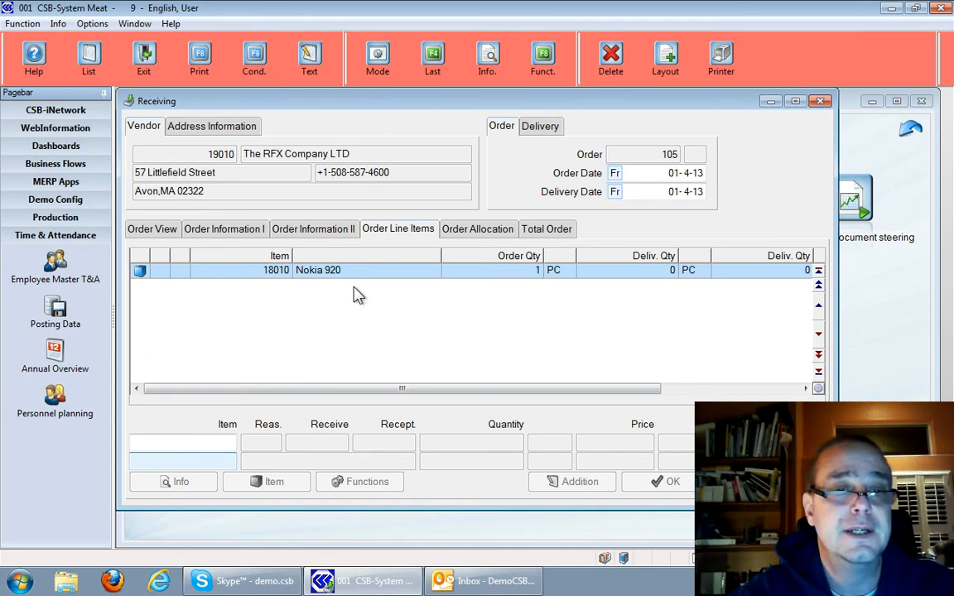
Open the Nokia 920 line of the order's line items for receipt entry
{"action": "key", "text": "Return"}
{"action": "key", "text": "Escape"}
{"action": "key", "text": "Escape"}
{"action": "key", "text": "Escape"}
{"action": "key", "text": "Escape"}
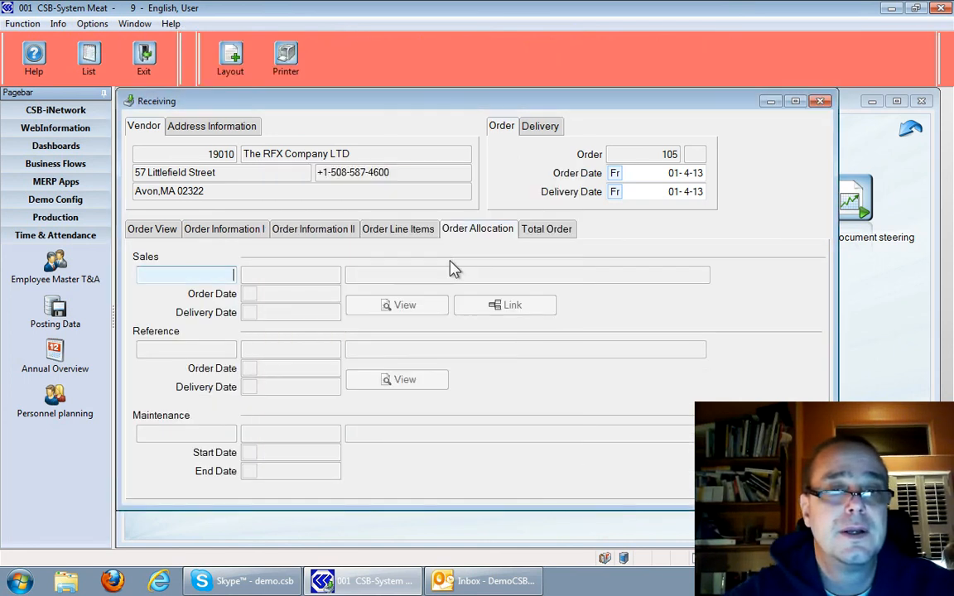
{"action": "left_click", "coordinate": [400, 231]}
{"action": "left_click", "coordinate": [313, 283]}
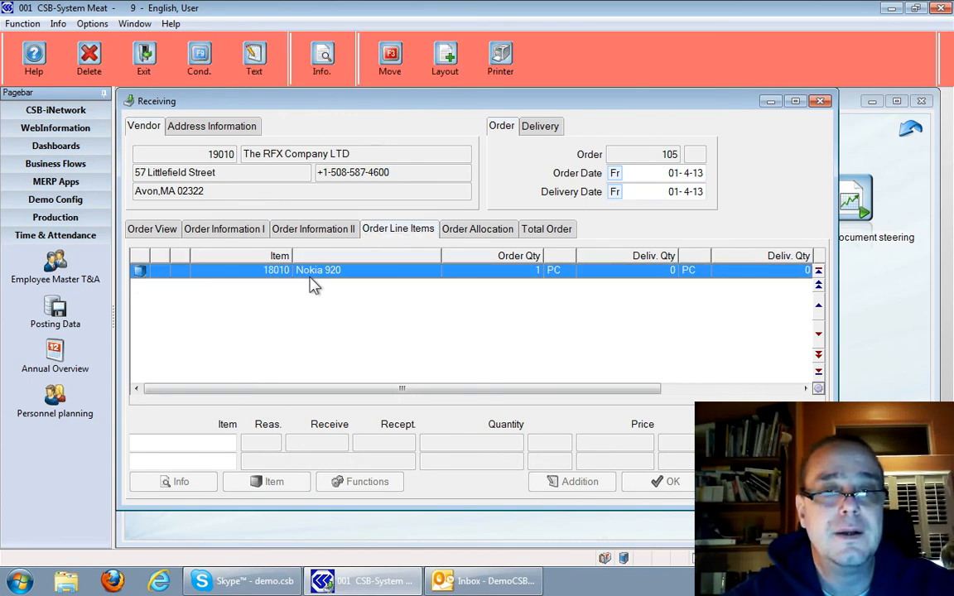
{"action": "double_click", "coordinate": [312, 284]}
{"action": "key", "text": "Return"}
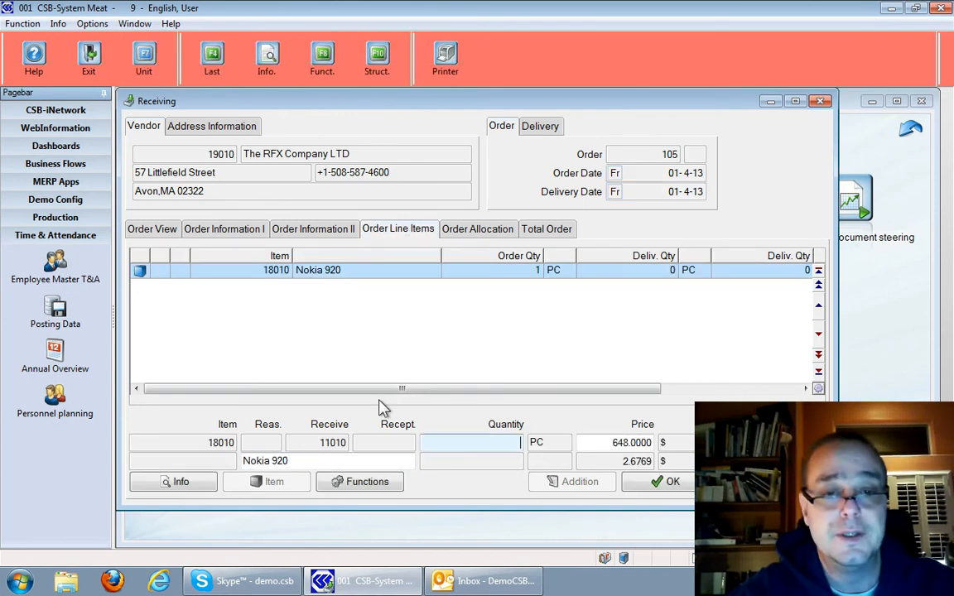
Book a received quantity of 1 for the Nokia 920 with lot date 01-4-13 and confirm the line
{"action": "key", "text": "Return"}
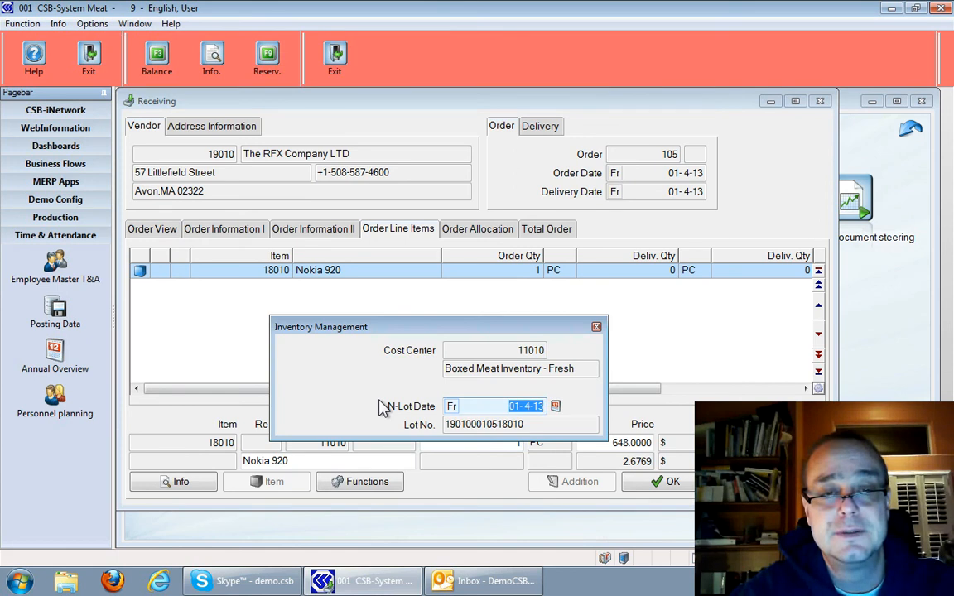
{"action": "key", "text": "Return"}
{"action": "key", "text": "Return"}
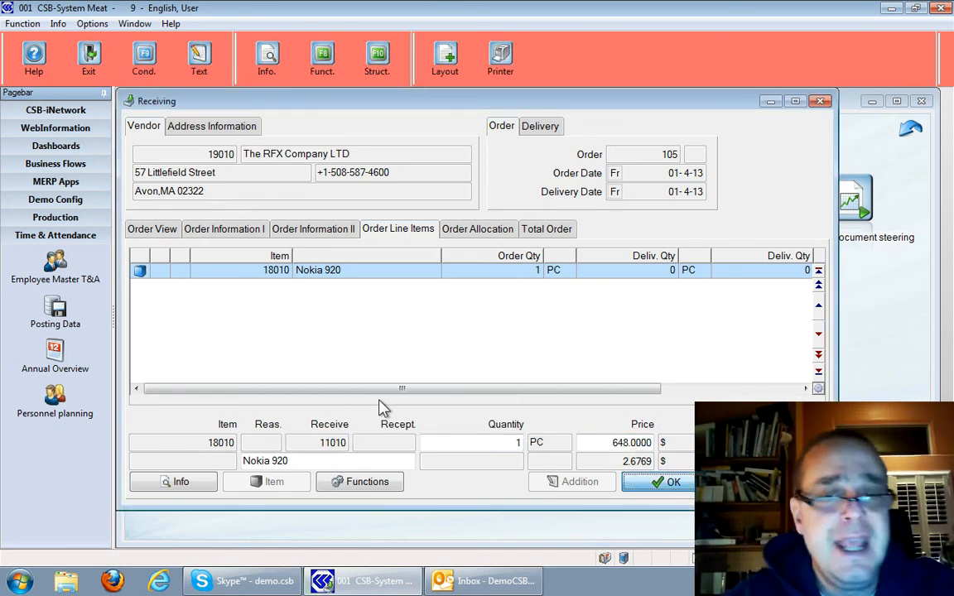
{"action": "key", "text": "Return"}
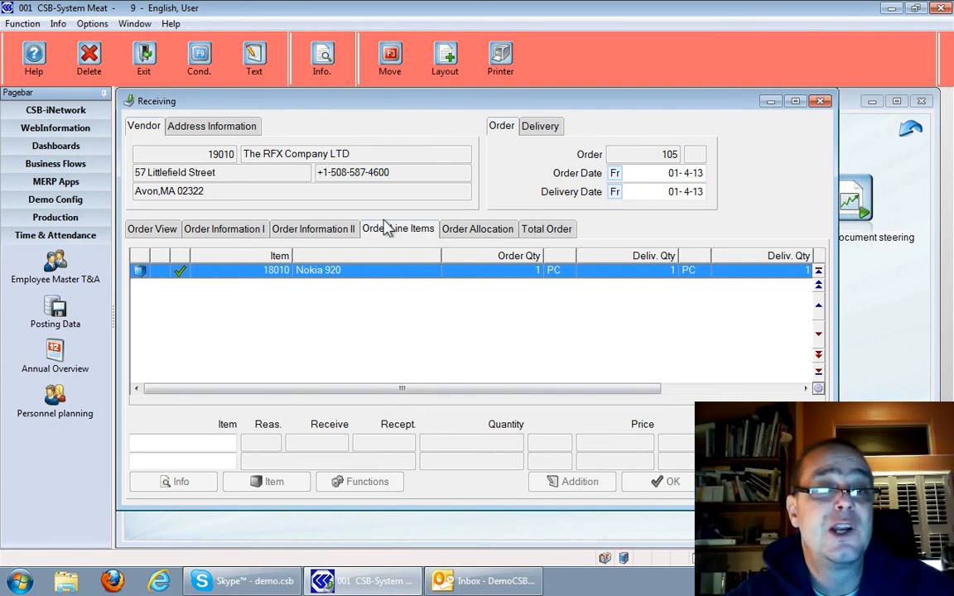
Leave the line items and close the received order with the Complete Order option
{"action": "key", "text": "Escape"}
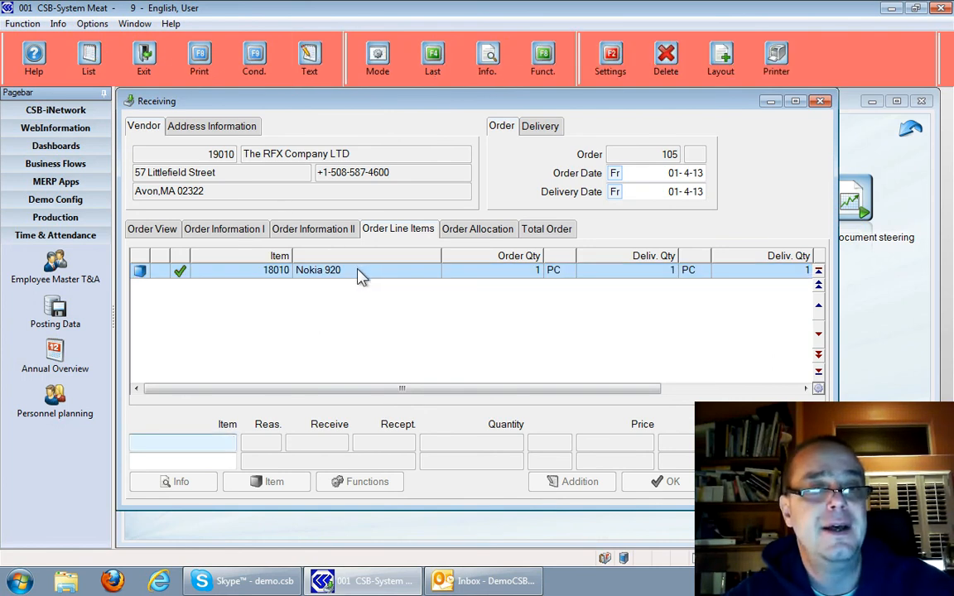
{"action": "key", "text": "Escape"}
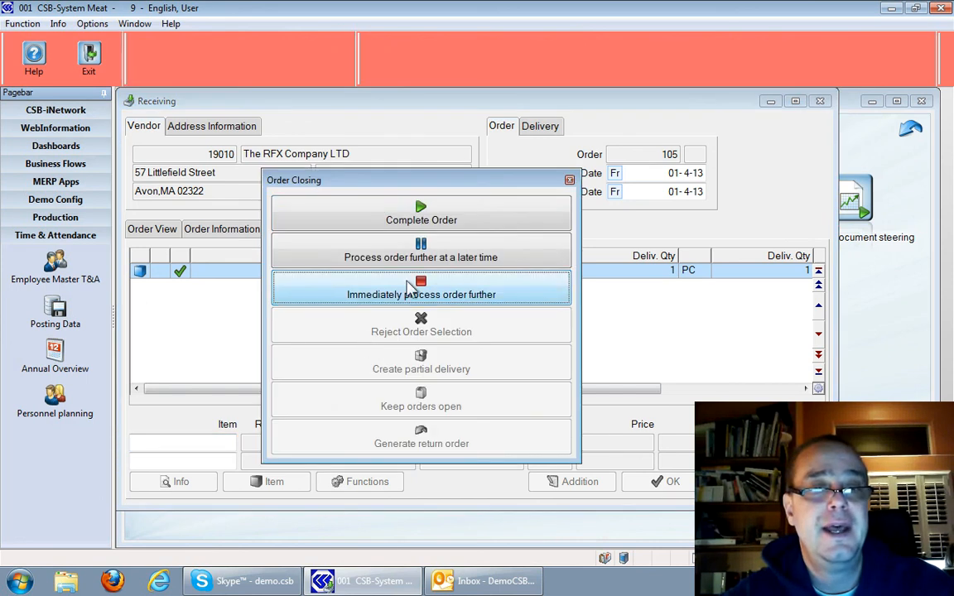
{"action": "left_click", "coordinate": [443, 219]}
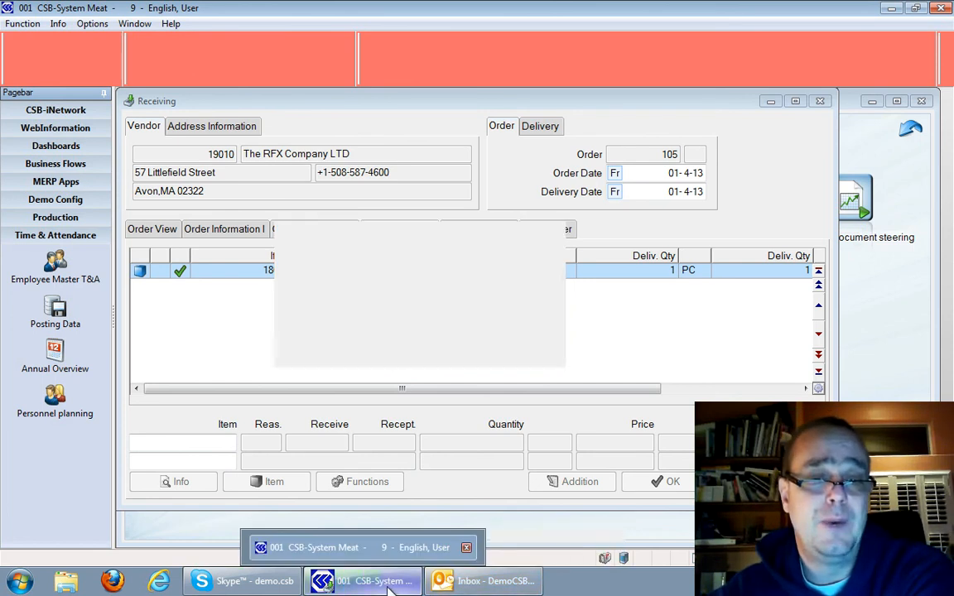
Switch to Outlook and read the new "Workflow Update: Hardware Req" e-mail
{"action": "left_click", "coordinate": [454, 582]}
{"action": "left_click", "coordinate": [311, 191]}
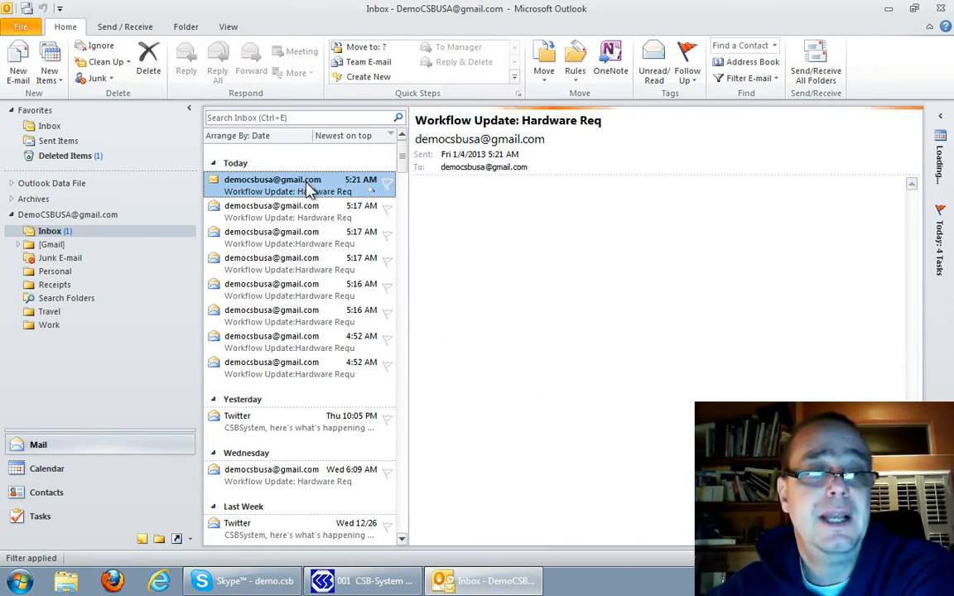
{"action": "left_click", "coordinate": [518, 242]}
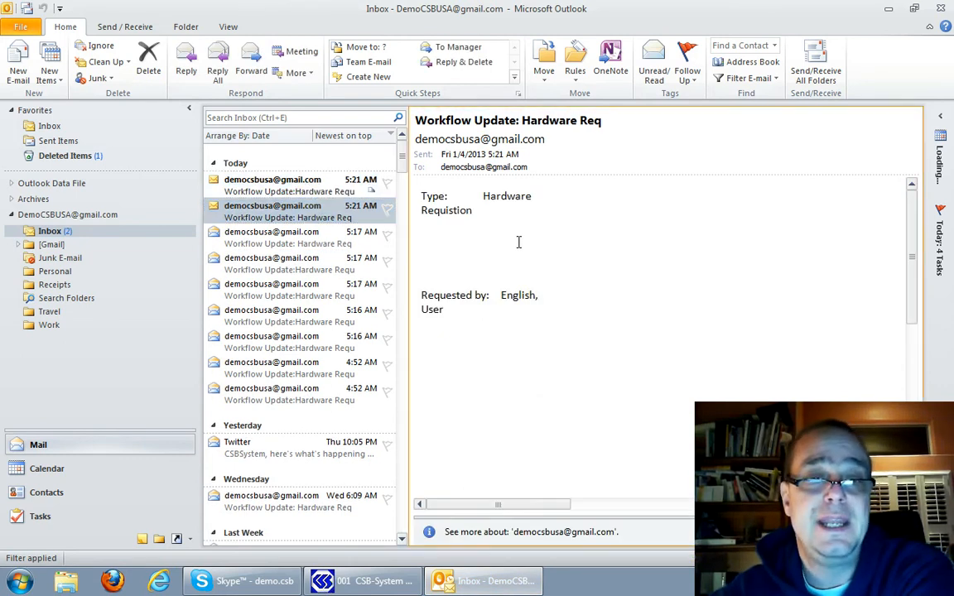
{"action": "scroll", "coordinate": [518, 242], "scroll_direction": "down", "scroll_amount": 3}
{"action": "scroll", "coordinate": [517, 242], "scroll_direction": "up", "scroll_amount": 3}
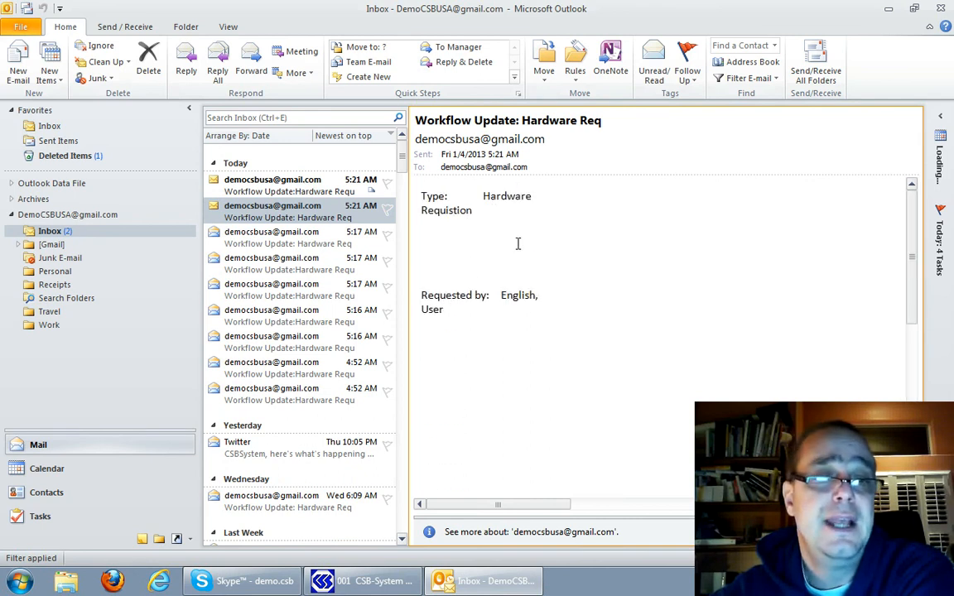
Examine the Receiving notification e-mail for its activity, product description, price and PO number
{"action": "left_click", "coordinate": [279, 192]}
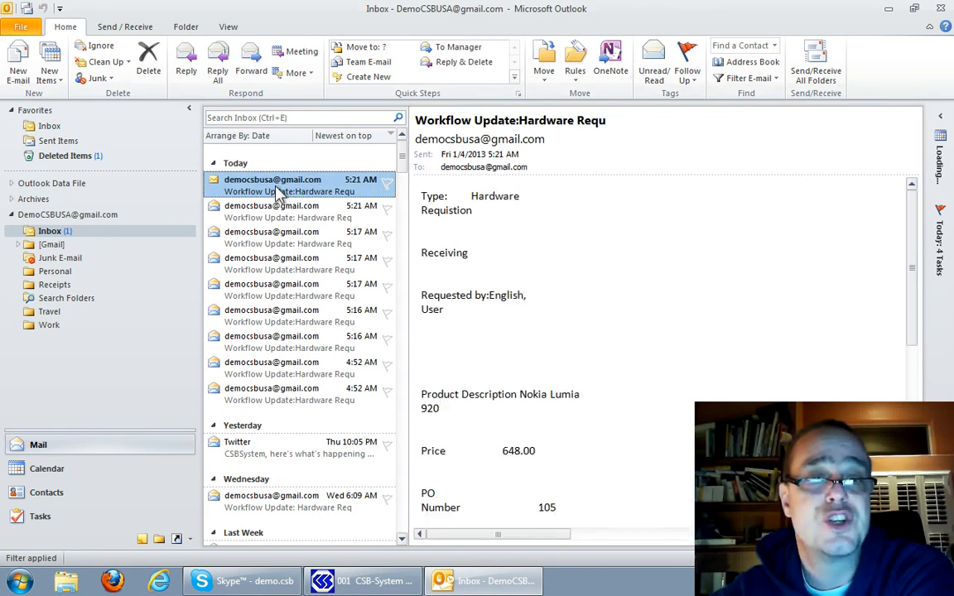
{"action": "left_click", "coordinate": [474, 263]}
{"action": "scroll", "coordinate": [475, 264], "scroll_direction": "down", "scroll_amount": 2}
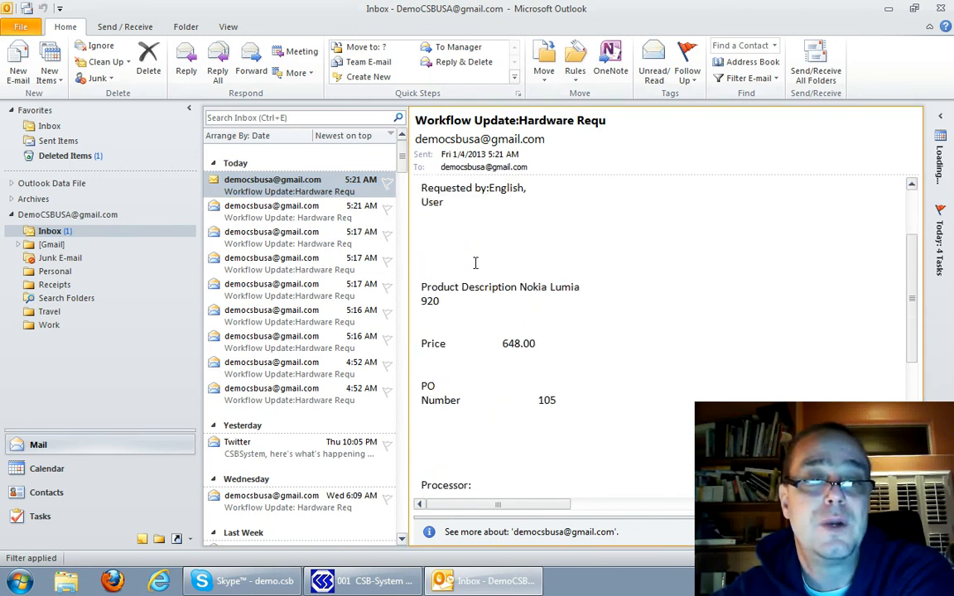
{"action": "scroll", "coordinate": [473, 260], "scroll_direction": "up", "scroll_amount": 3}
{"action": "left_click_drag", "start_coordinate": [420, 253], "coordinate": [487, 257]}
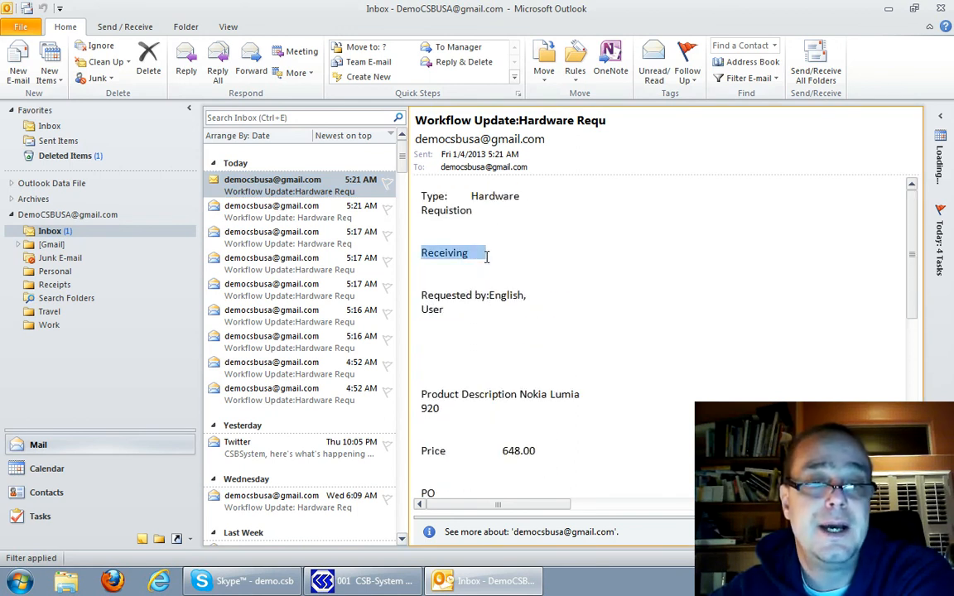
{"action": "left_click_drag", "start_coordinate": [422, 394], "coordinate": [504, 414]}
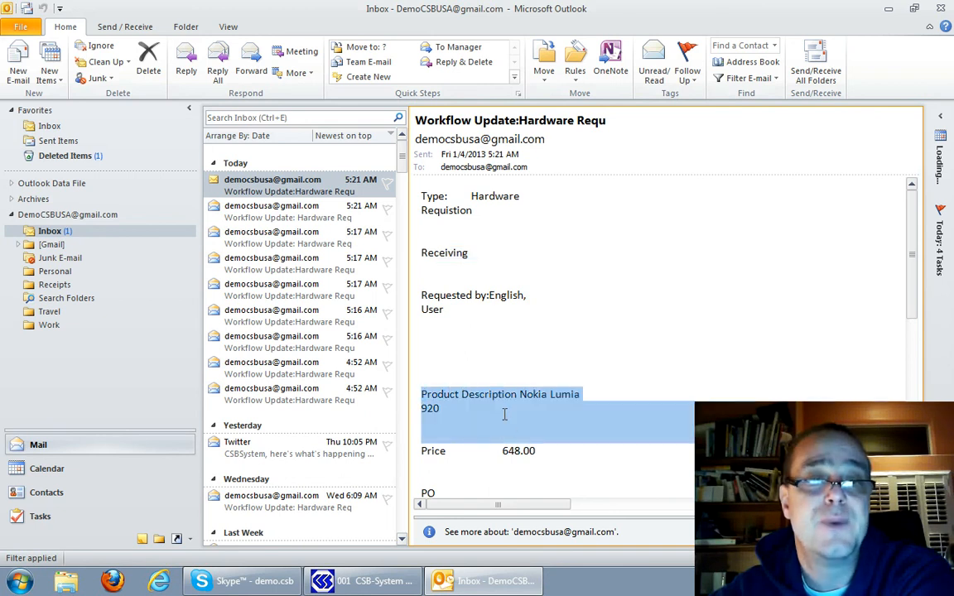
{"action": "scroll", "coordinate": [503, 419], "scroll_direction": "down", "scroll_amount": 5}
{"action": "scroll", "coordinate": [502, 419], "scroll_direction": "up", "scroll_amount": 4}
{"action": "scroll", "coordinate": [502, 418], "scroll_direction": "up", "scroll_amount": 1}
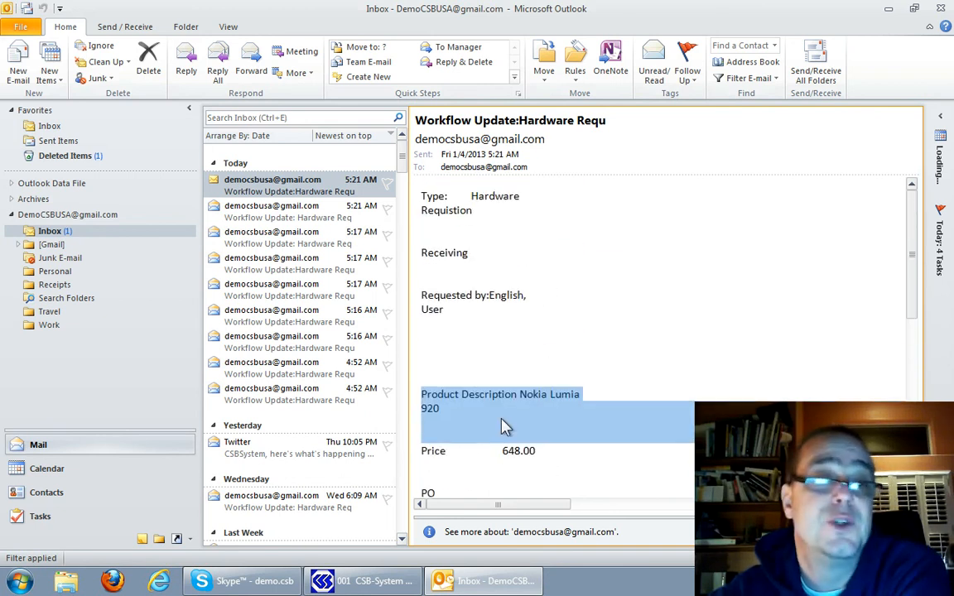
Go back over the two newest workflow e-mails and close Outlook
{"action": "left_click", "coordinate": [314, 214]}
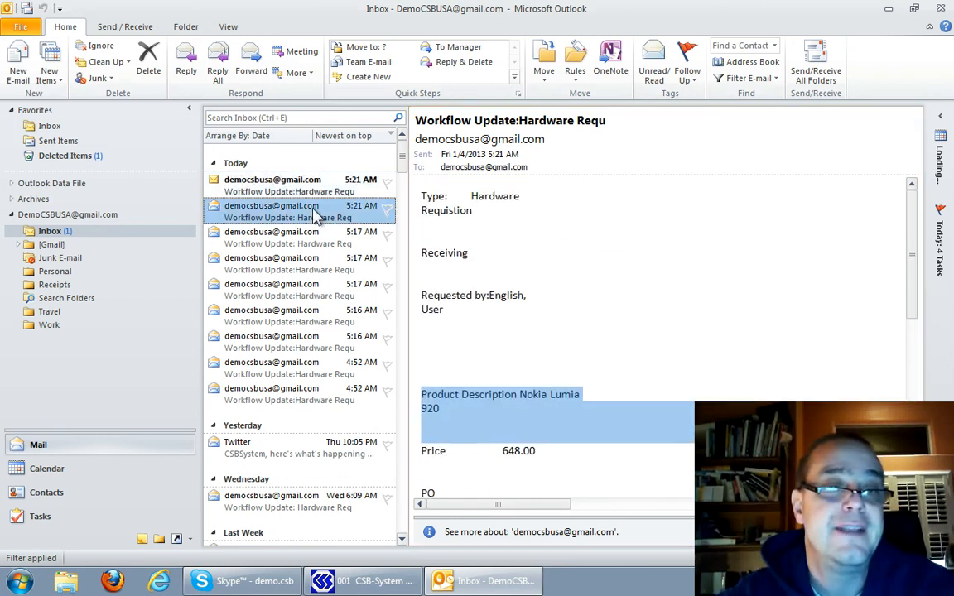
{"action": "left_click", "coordinate": [314, 191]}
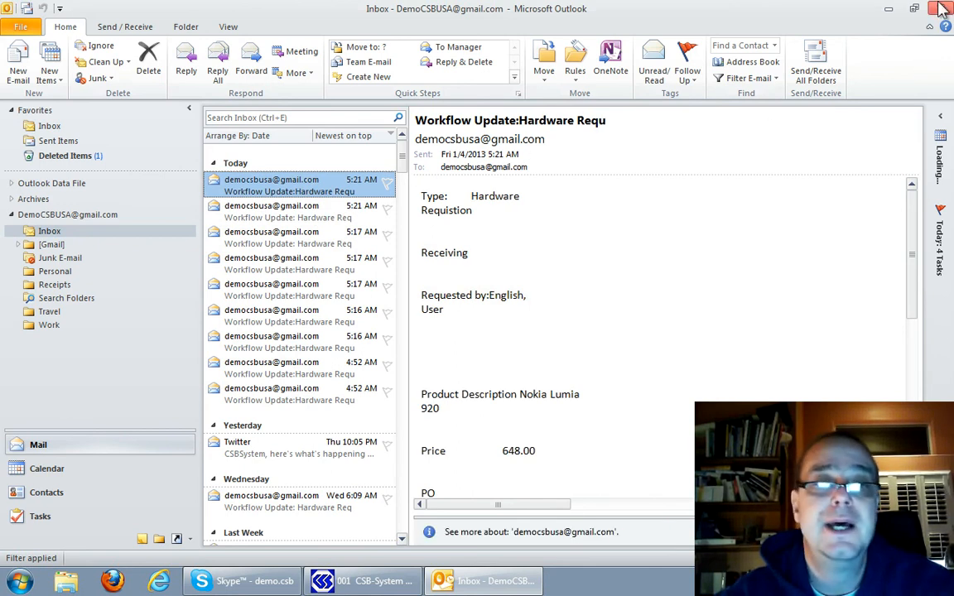
{"action": "left_click", "coordinate": [942, 9]}
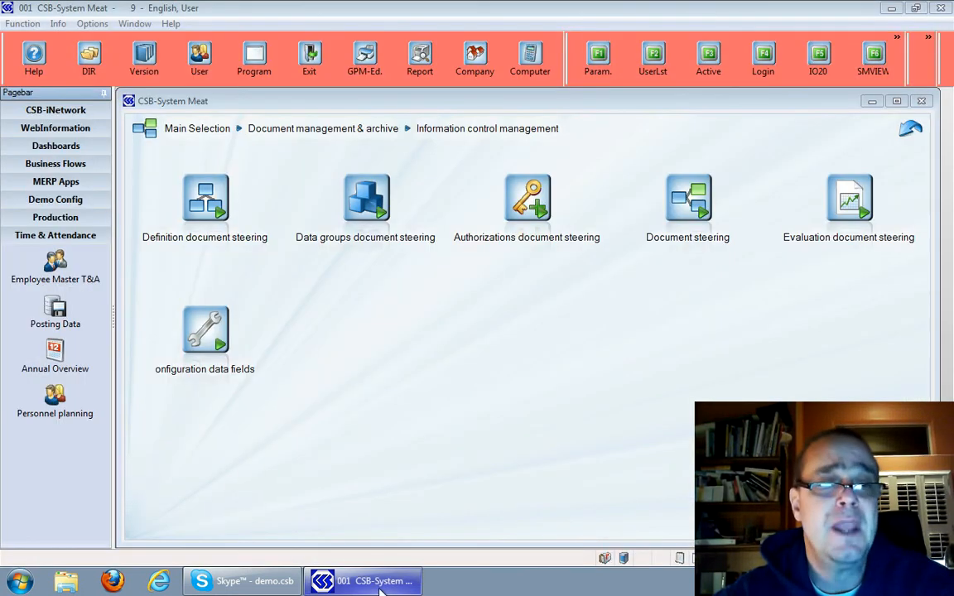
Check Document steering for remaining open workflow activities and return to the Information control management menu
{"action": "left_click", "coordinate": [684, 206]}
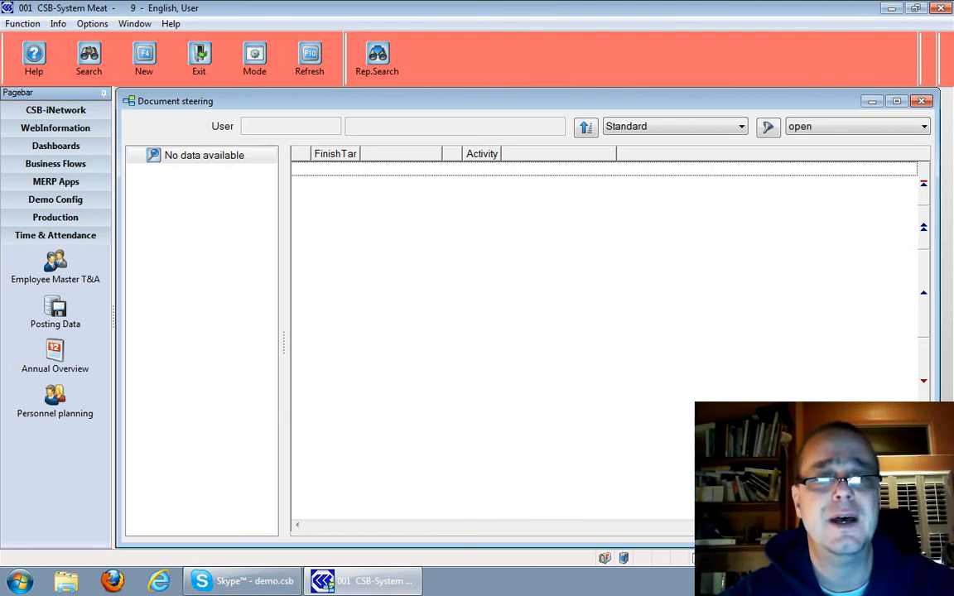
{"action": "key", "text": "Escape"}
{"action": "key", "text": "Escape"}
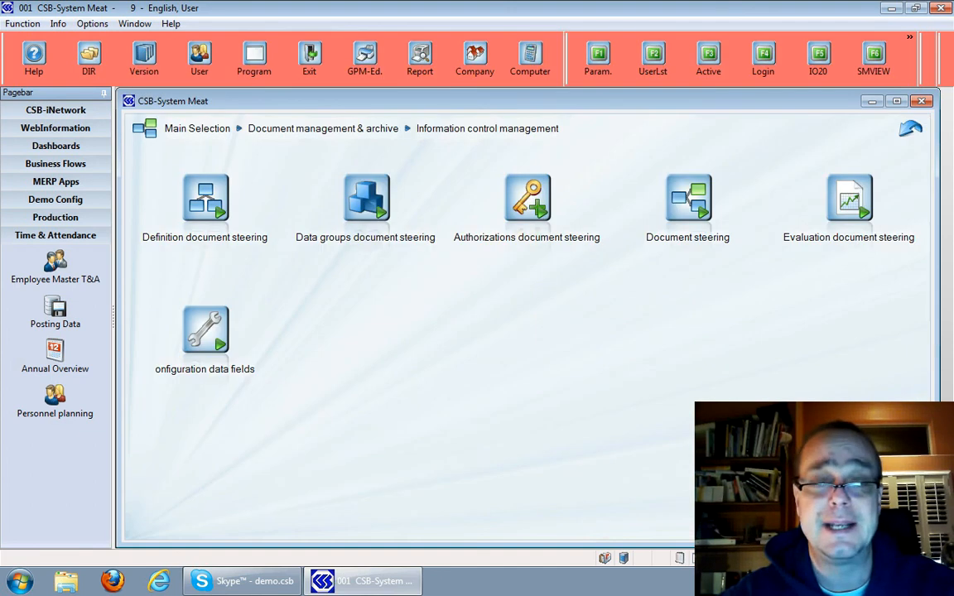